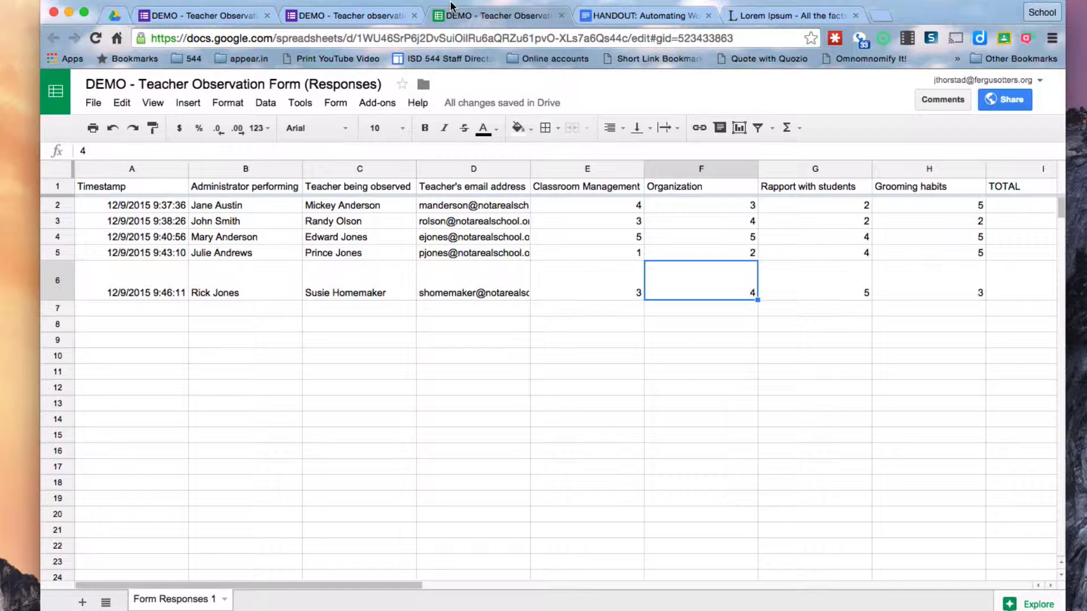
Start another observation form response and choose the administrator from the Administrator dropdown
{"action": "left_click", "coordinate": [325, 19]}
{"action": "left_click", "coordinate": [399, 325]}
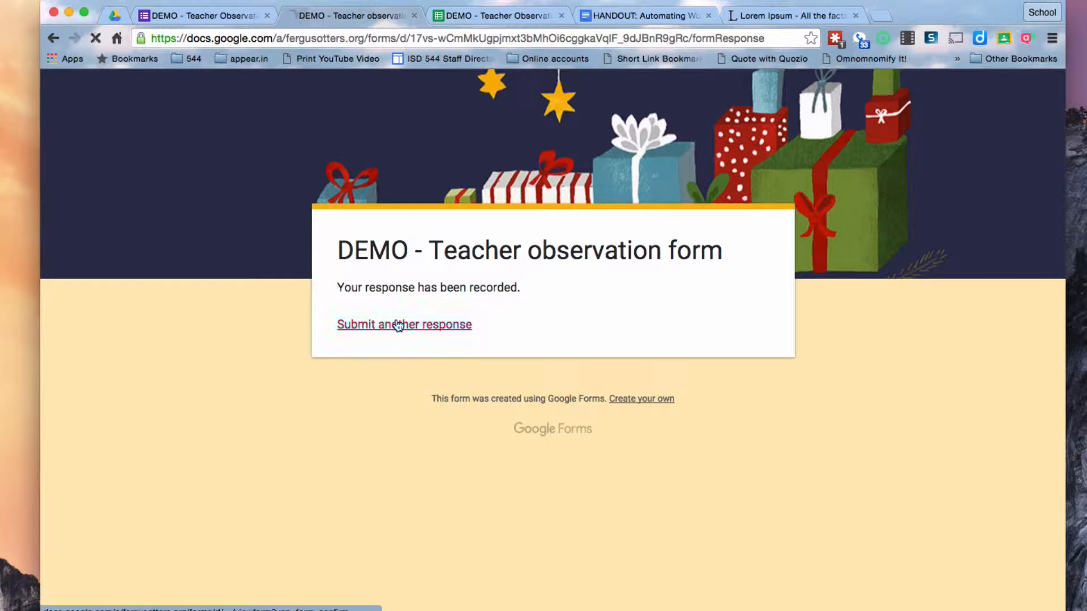
{"action": "scroll", "coordinate": [723, 404], "scroll_direction": "down", "scroll_amount": 4}
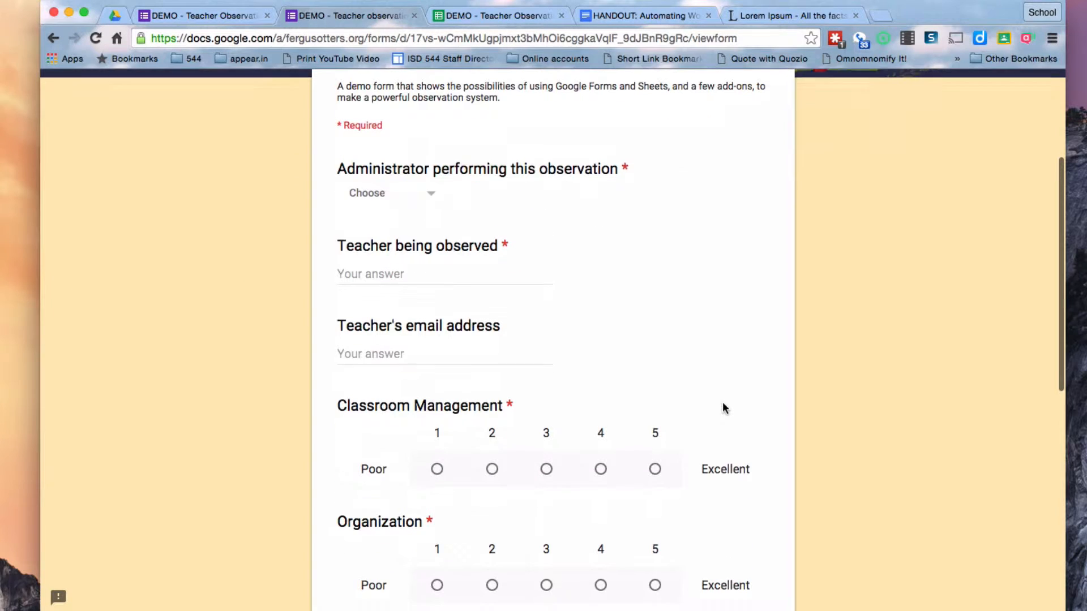
{"action": "left_click", "coordinate": [428, 195]}
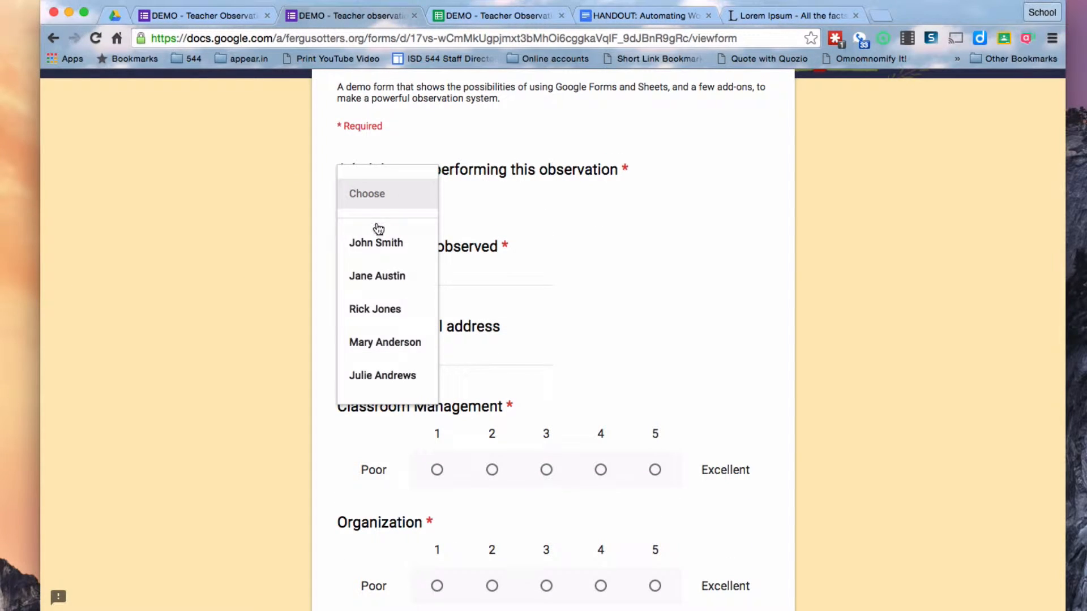
{"action": "left_click", "coordinate": [379, 378]}
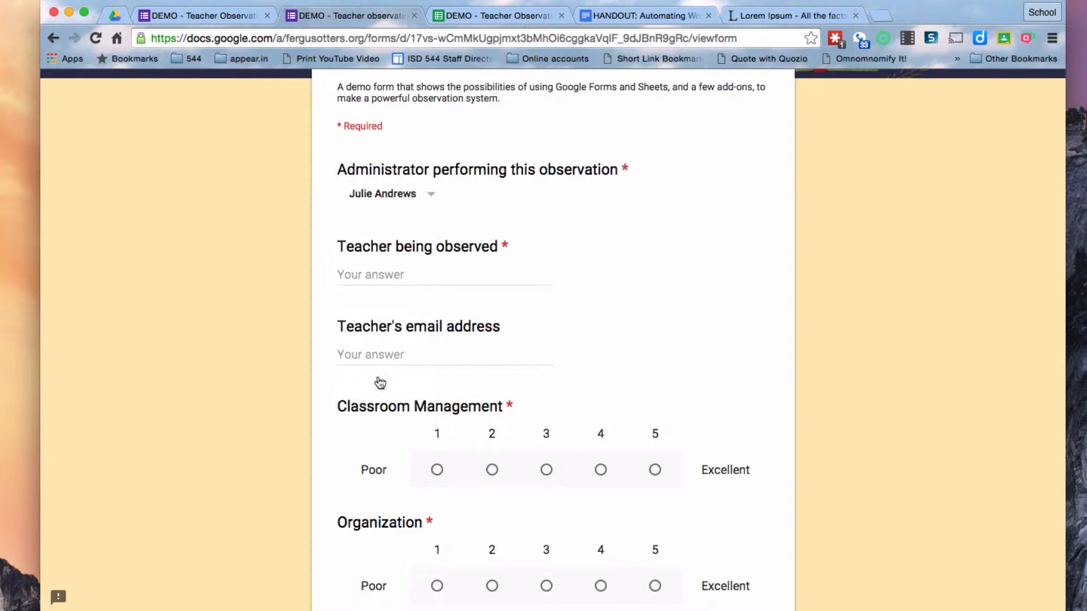
{"action": "left_click", "coordinate": [381, 277]}
{"action": "left_click", "coordinate": [388, 353]}
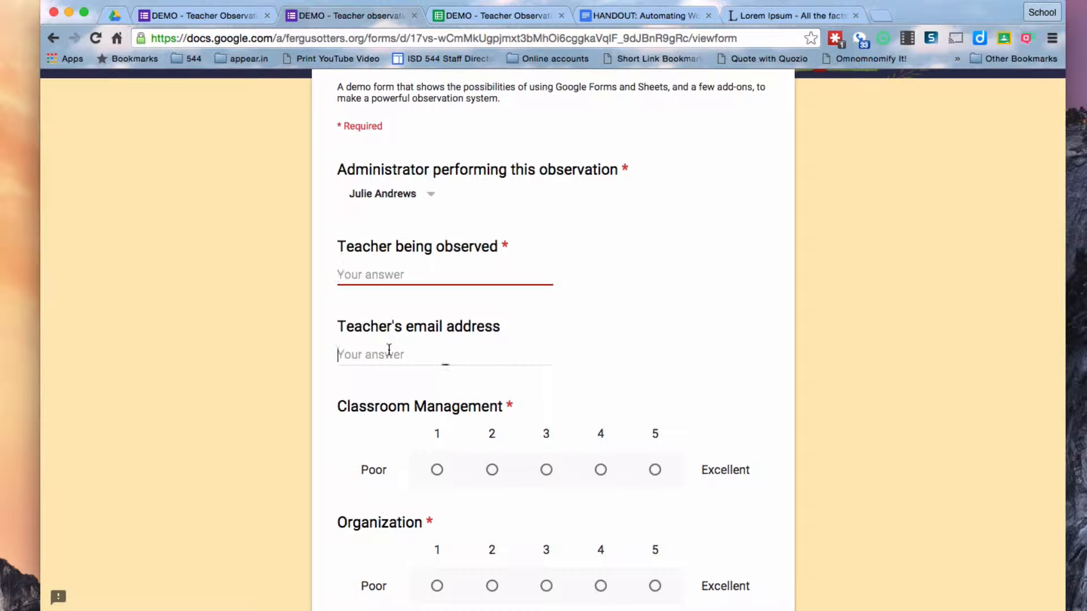
{"action": "scroll", "coordinate": [618, 355], "scroll_direction": "down", "scroll_amount": 5}
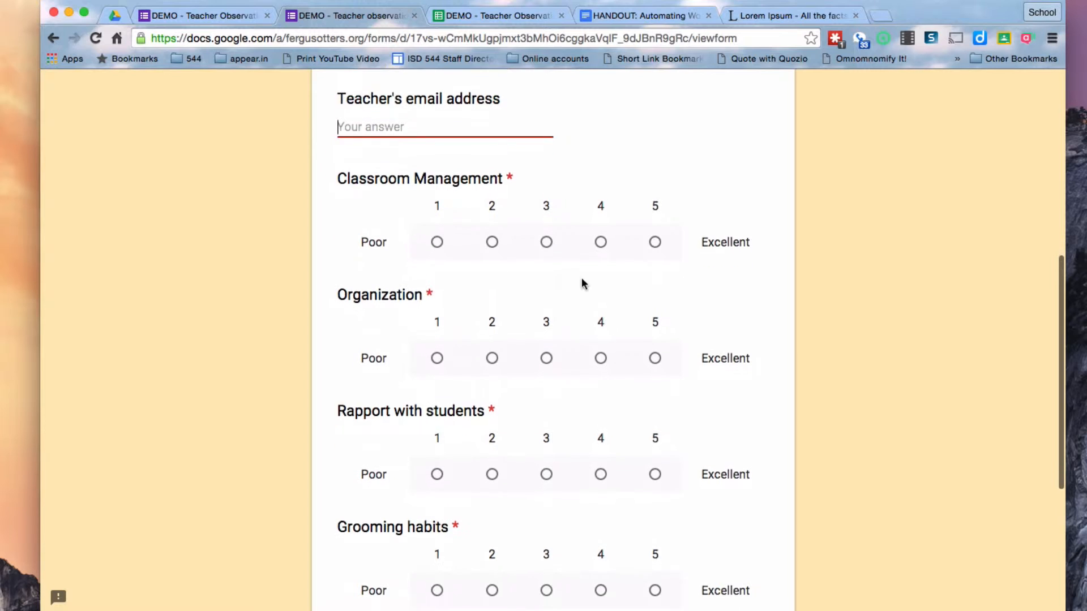
{"action": "scroll", "coordinate": [570, 444], "scroll_direction": "down", "scroll_amount": 3}
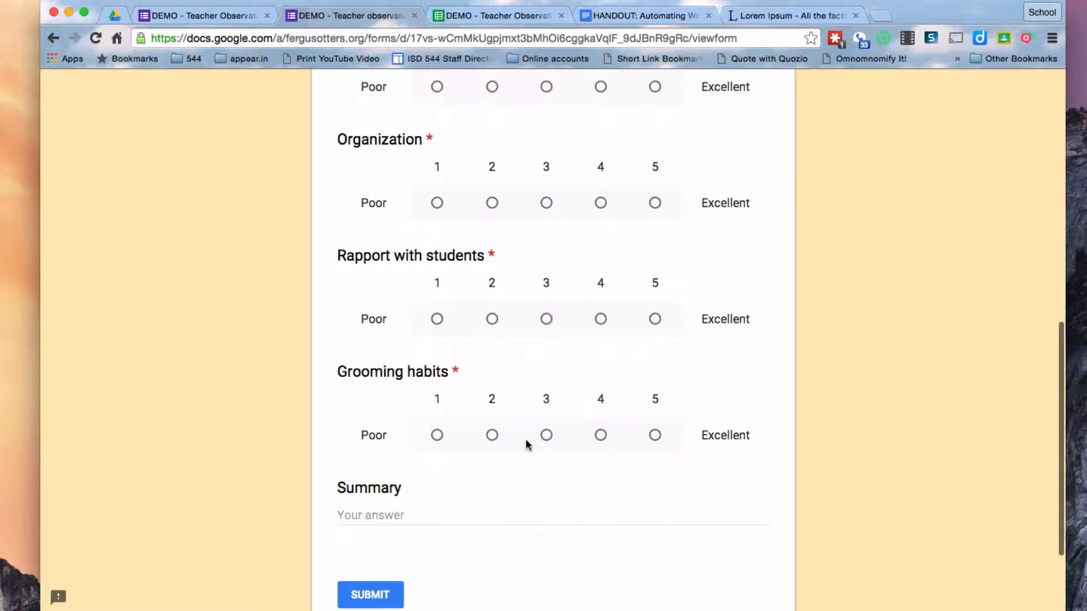
{"action": "left_click", "coordinate": [392, 513]}
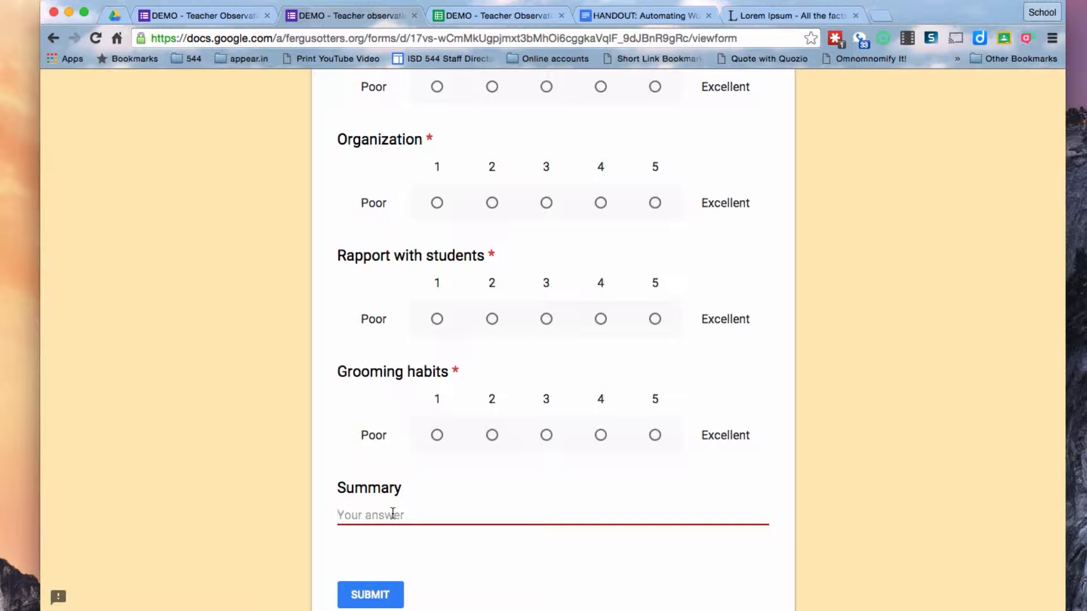
{"action": "left_click", "coordinate": [485, 19]}
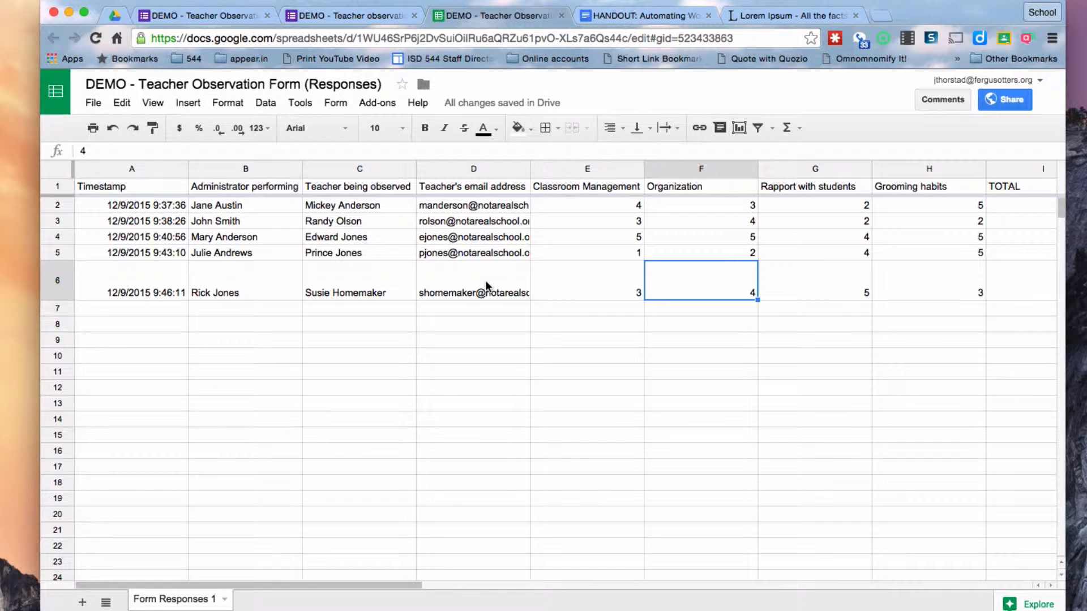
{"action": "scroll", "coordinate": [697, 391], "scroll_direction": "right", "scroll_amount": 2}
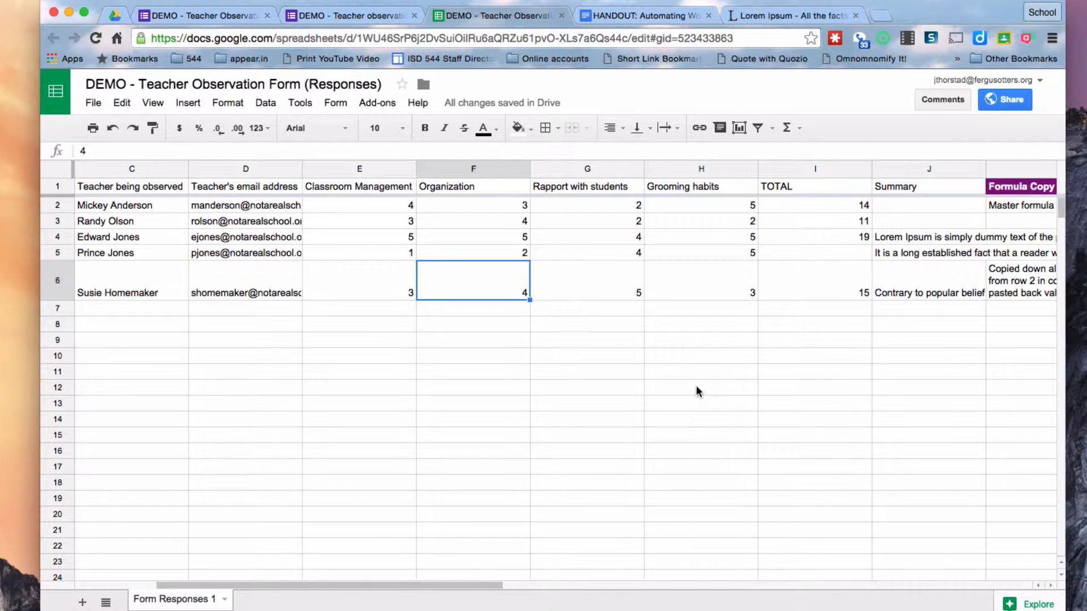
{"action": "left_click", "coordinate": [815, 208]}
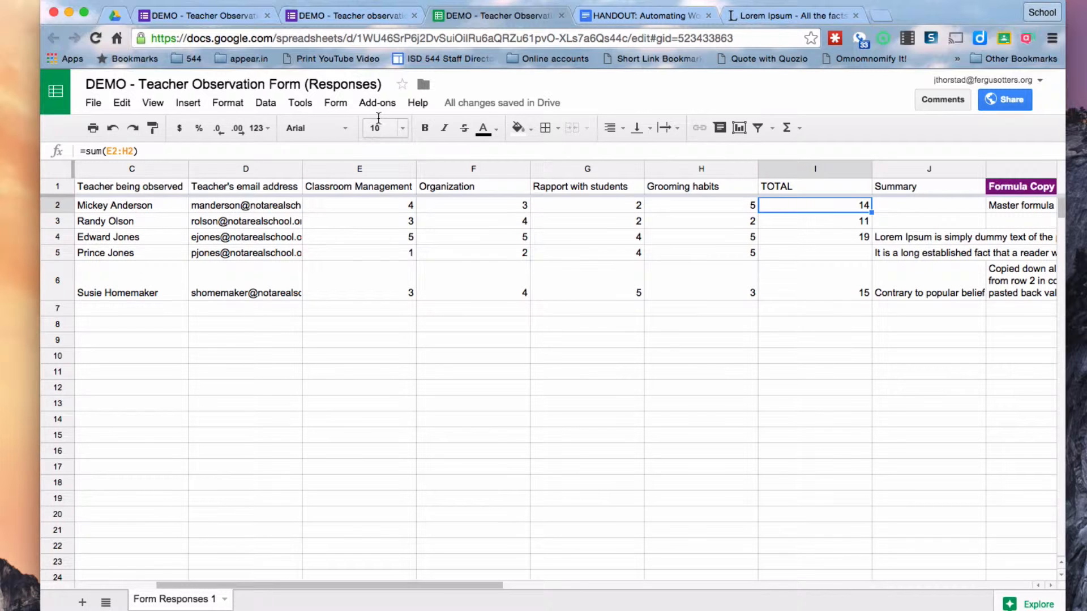
{"action": "left_click", "coordinate": [377, 103]}
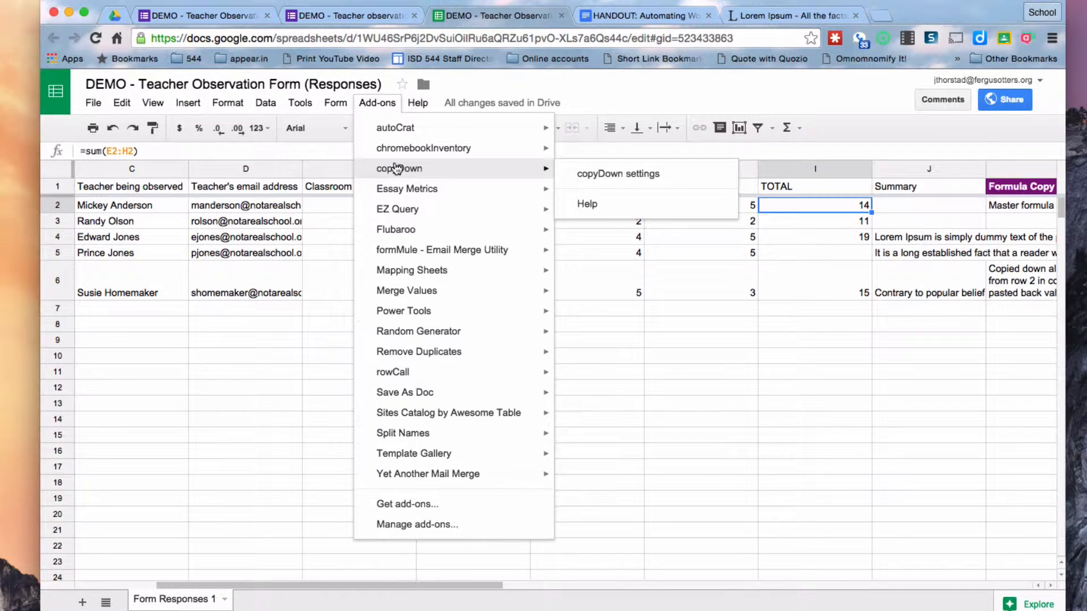
{"action": "left_click", "coordinate": [382, 105]}
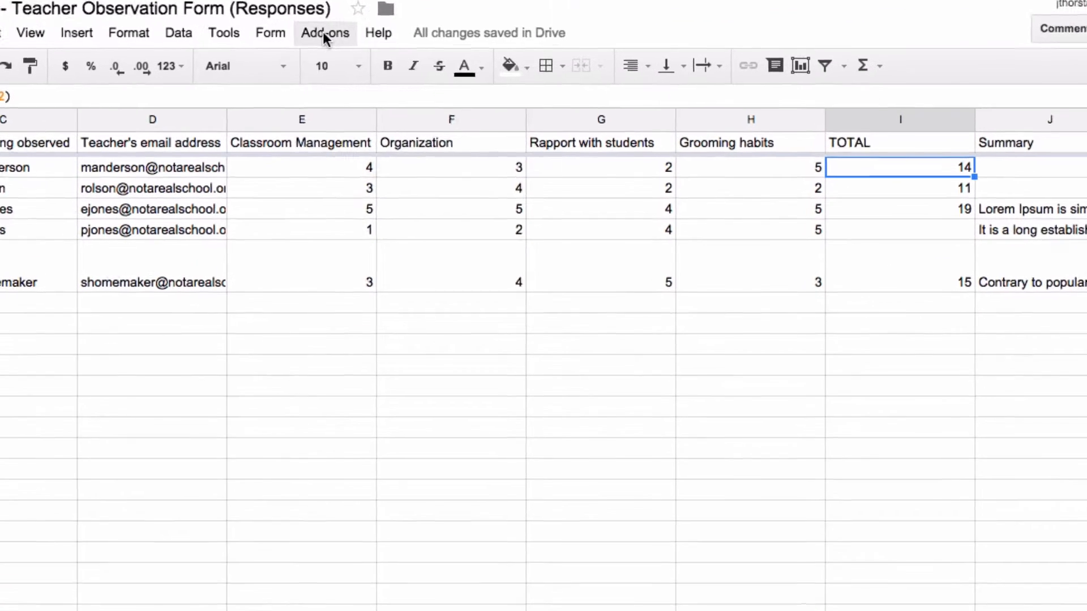
Launch formMule - Email Merge Utility from the Add-ons menu
{"action": "left_click", "coordinate": [377, 102]}
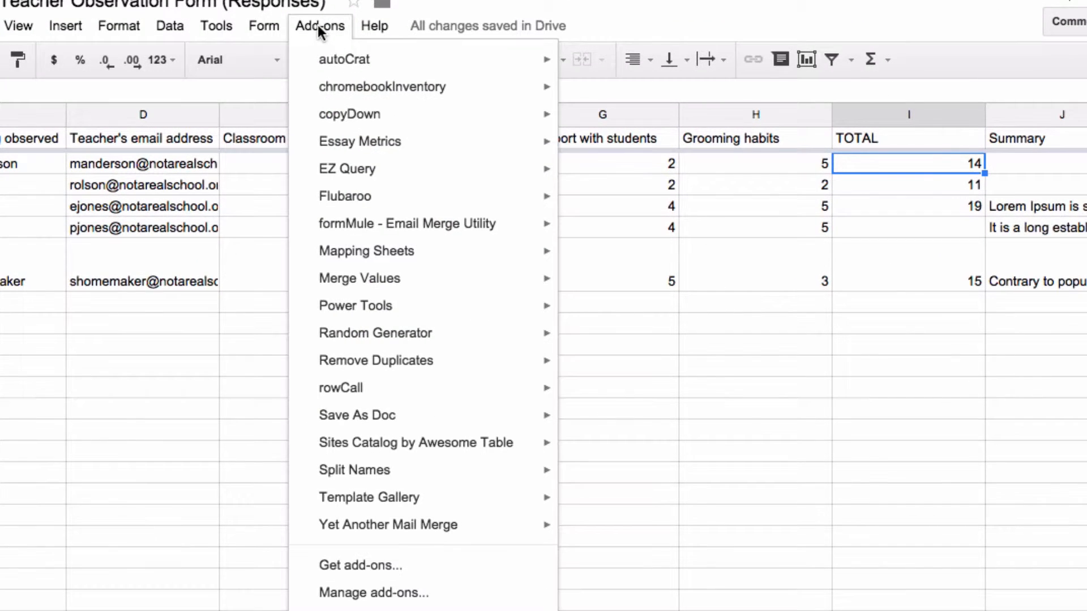
{"action": "mouse_move", "coordinate": [356, 226]}
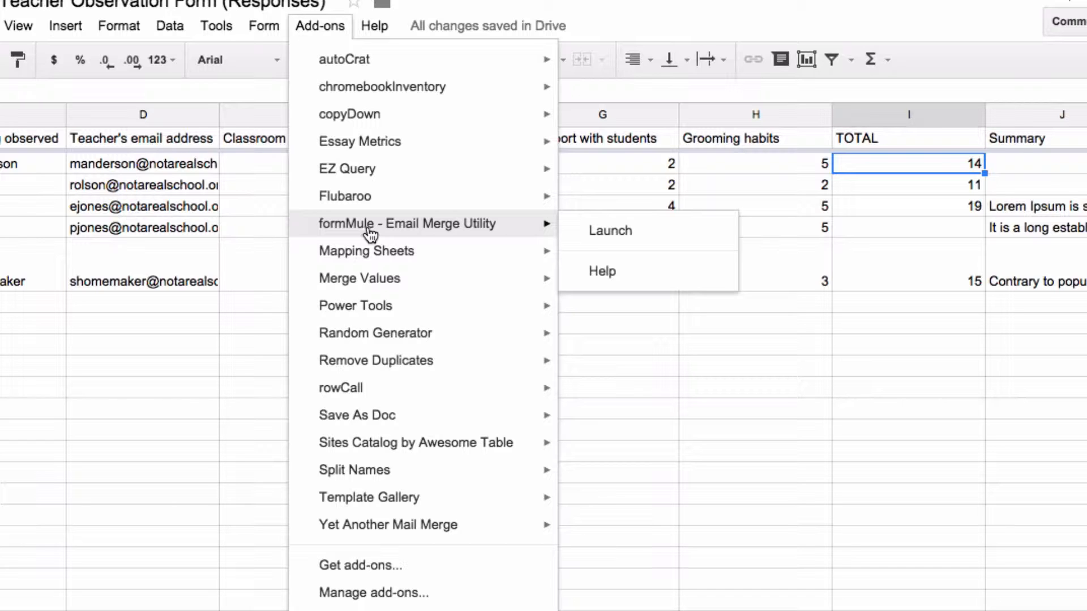
{"action": "left_click", "coordinate": [599, 232]}
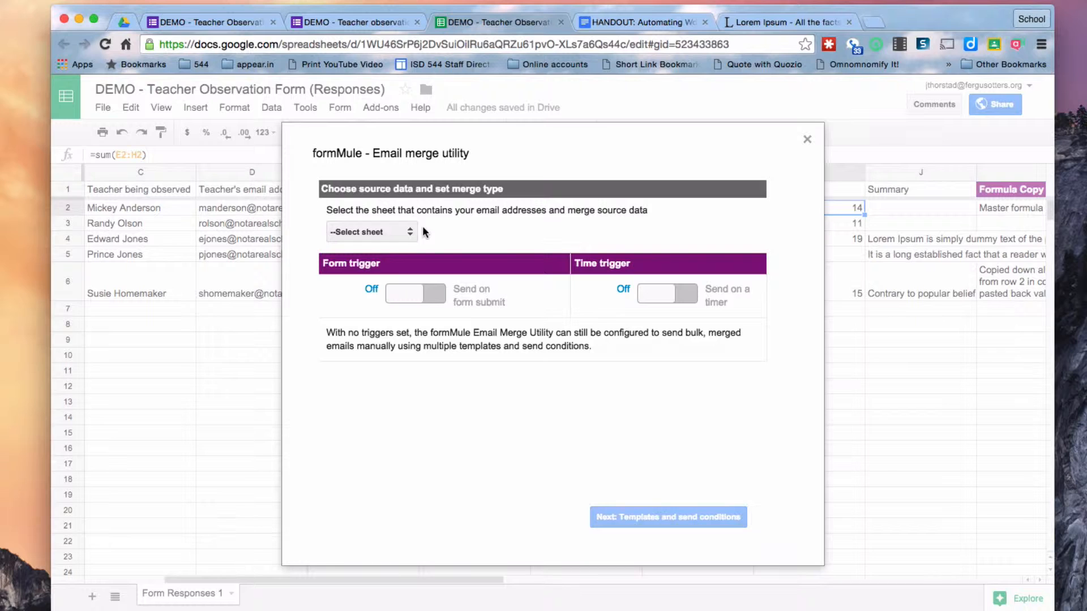
Use Form Responses 1 as the source sheet, with Send on form submit and case-number logging turned on
{"action": "left_click", "coordinate": [403, 232]}
{"action": "left_click", "coordinate": [389, 241]}
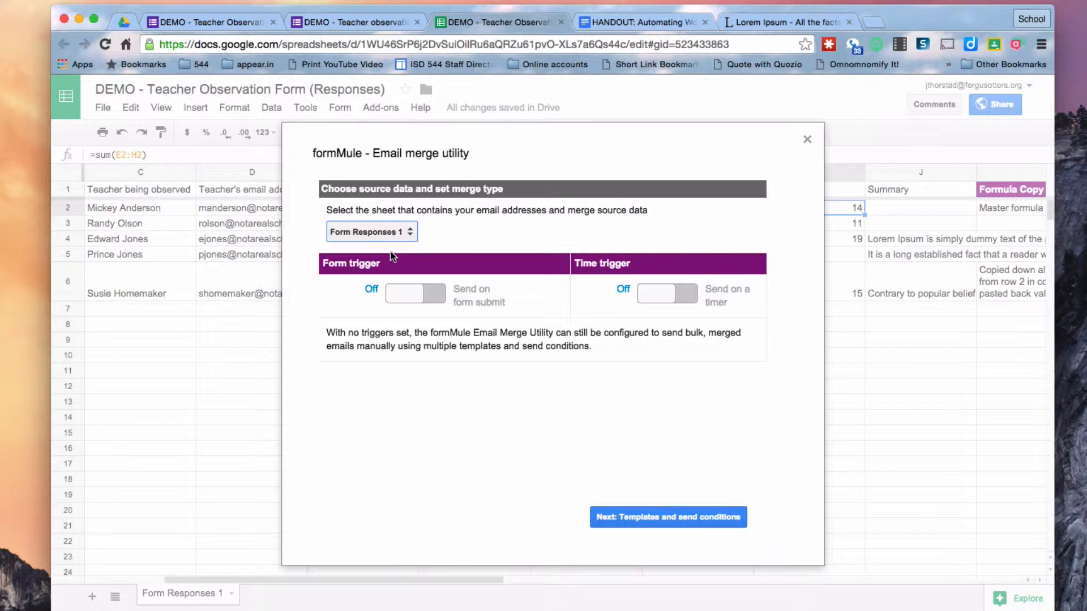
{"action": "left_click", "coordinate": [429, 299]}
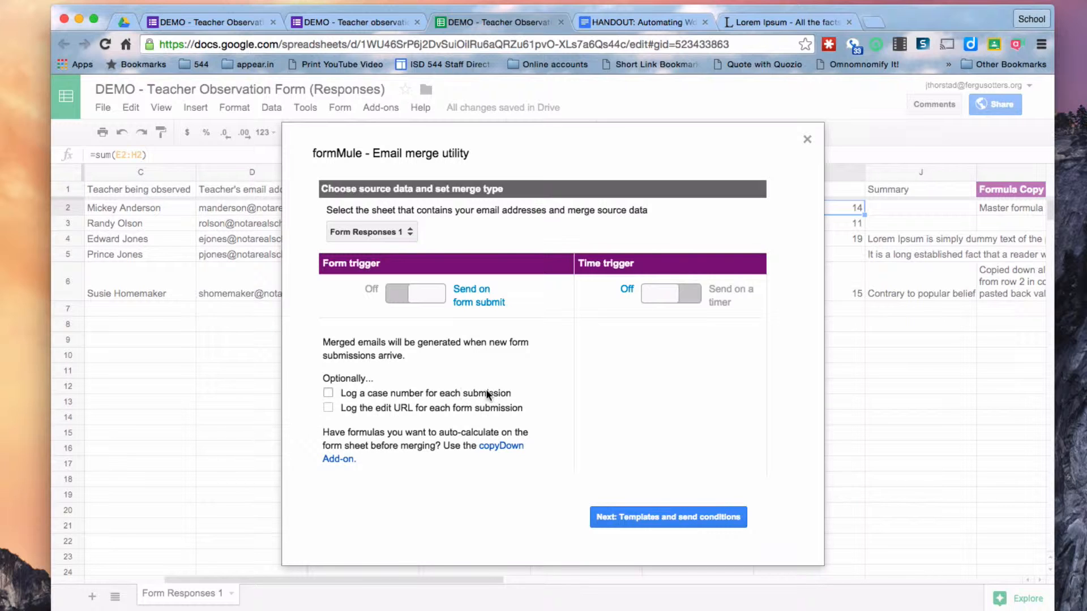
{"action": "left_click", "coordinate": [328, 393]}
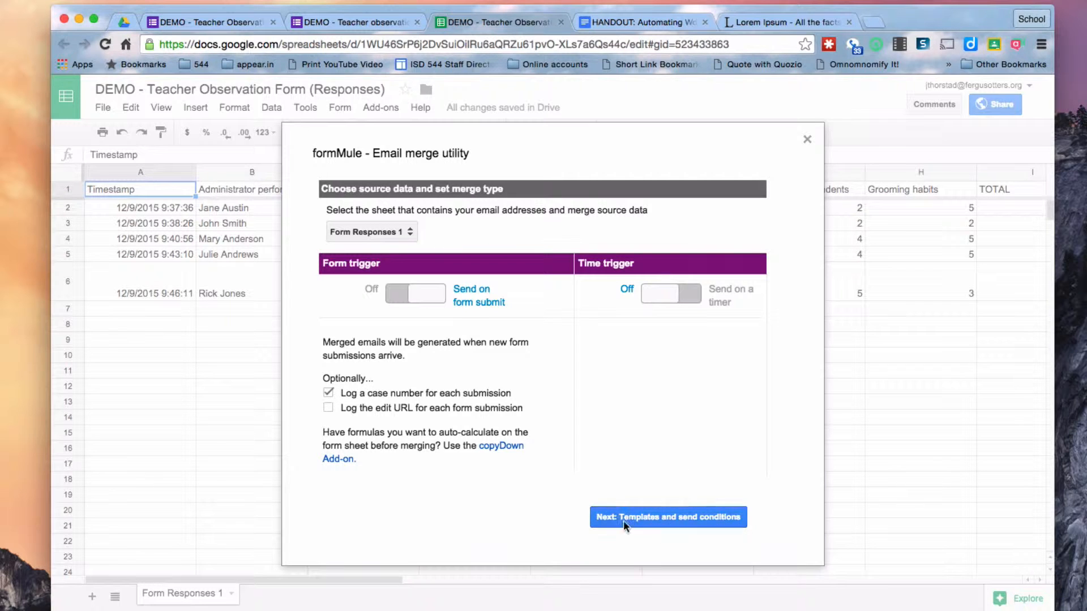
{"action": "left_click", "coordinate": [673, 517]}
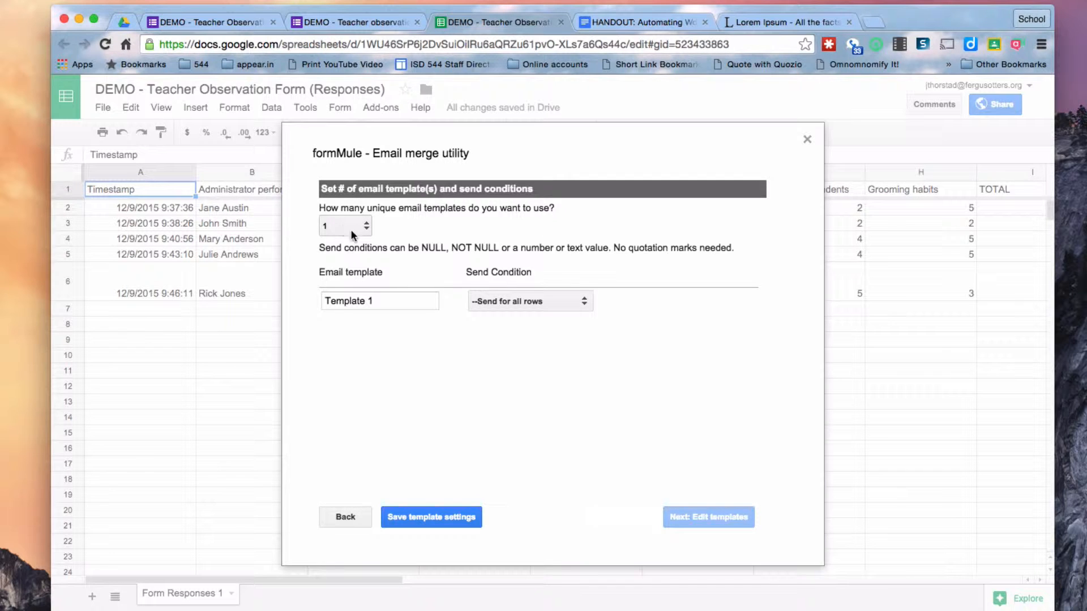
Rename Template 1 to 'Email admin and teacher' and save the template settings
{"action": "left_click", "coordinate": [378, 302]}
{"action": "left_click_drag", "start_coordinate": [378, 303], "coordinate": [315, 301]}
{"action": "type", "text": "E"}
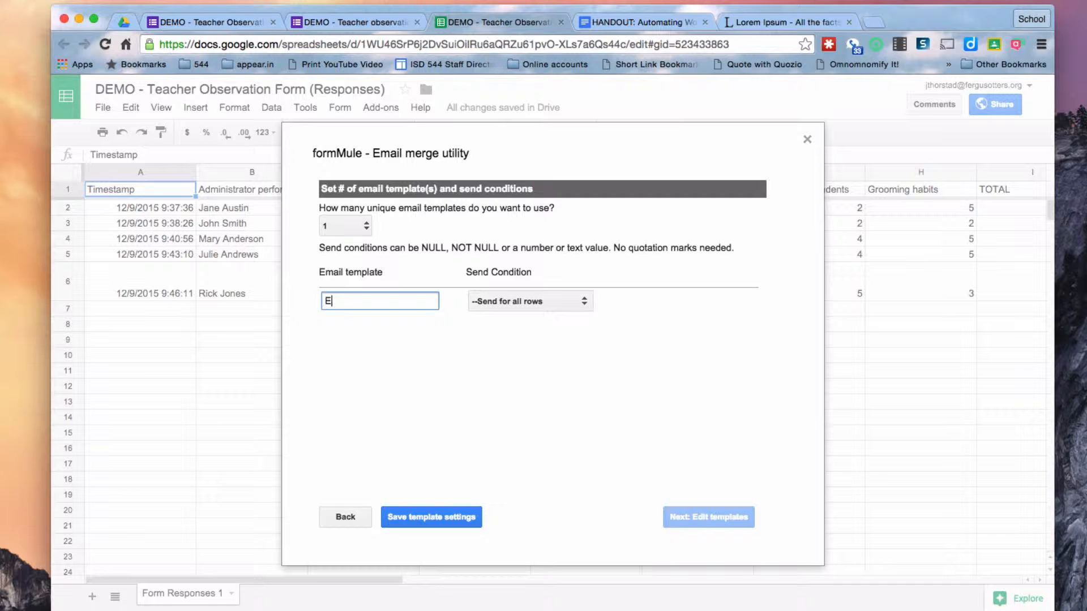
{"action": "type", "text": "mail admin and teacher"}
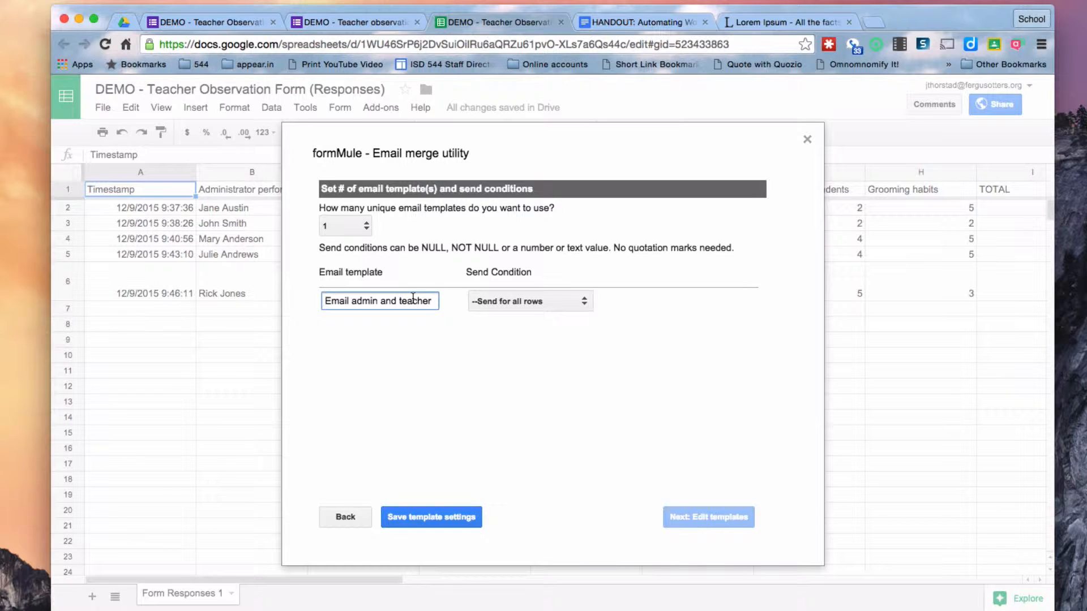
{"action": "key", "text": "Tab"}
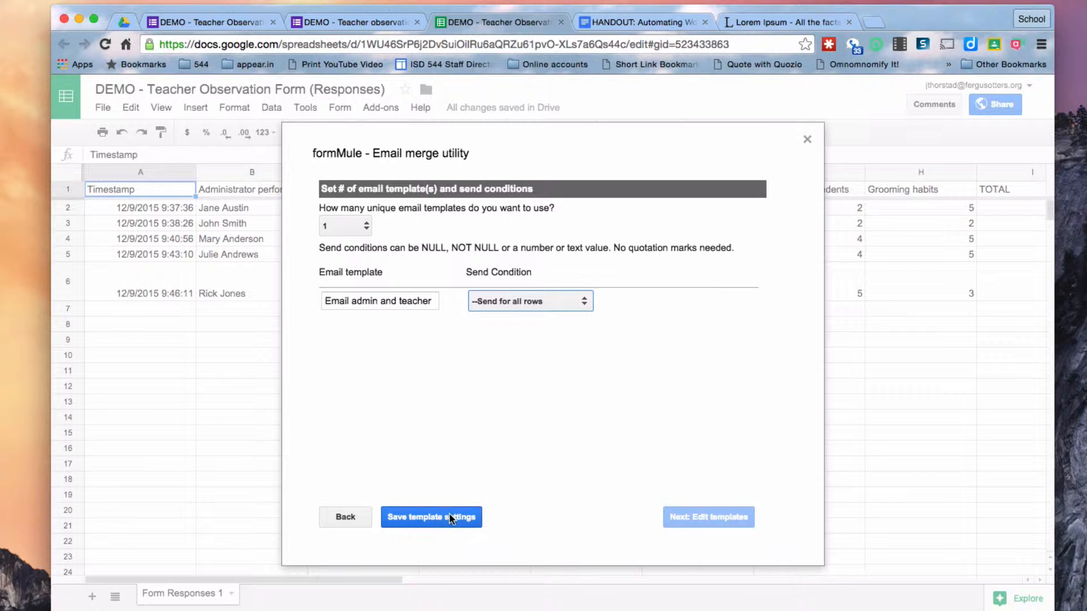
{"action": "left_click", "coordinate": [435, 520]}
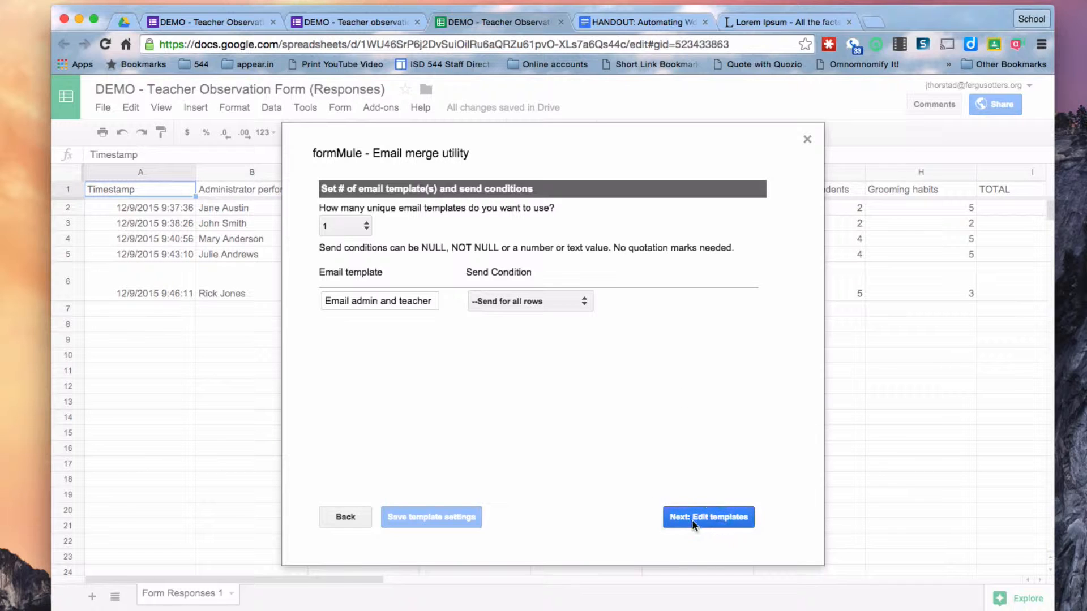
{"action": "left_click", "coordinate": [720, 520]}
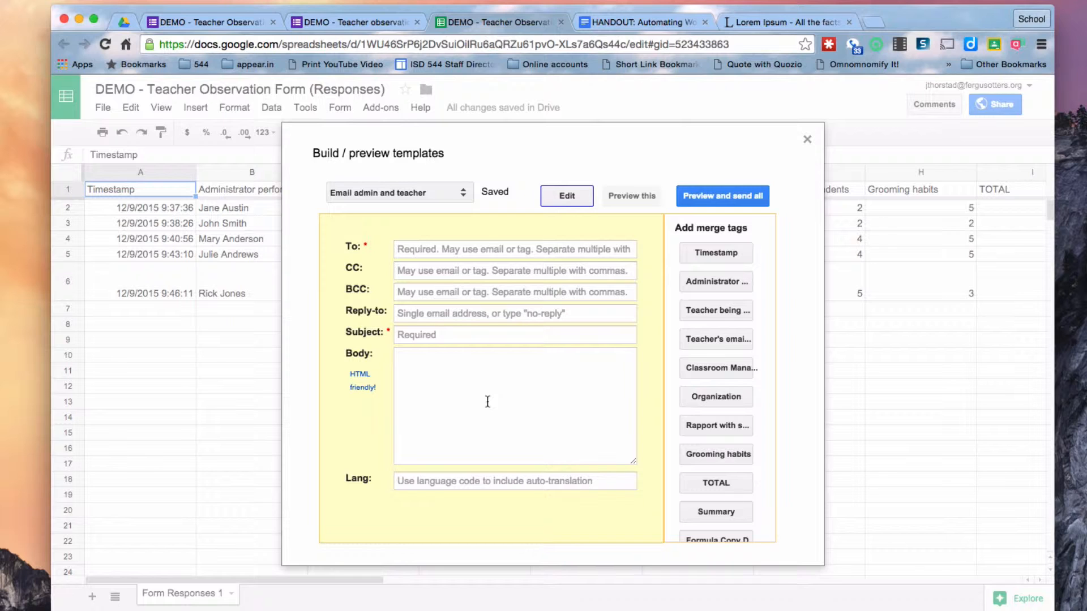
{"action": "left_click", "coordinate": [426, 249]}
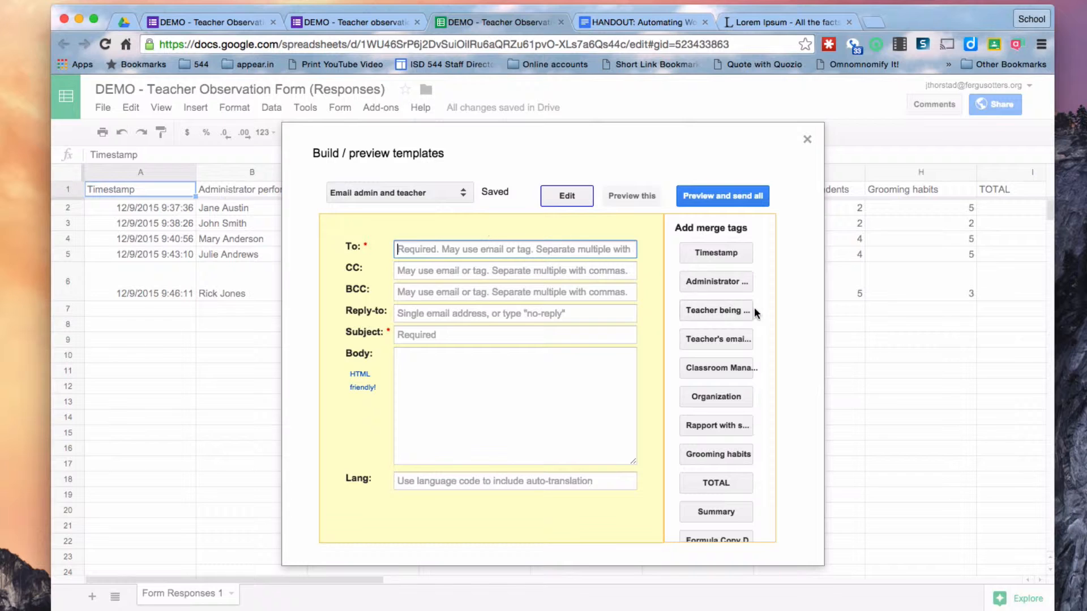
{"action": "left_click", "coordinate": [711, 335]}
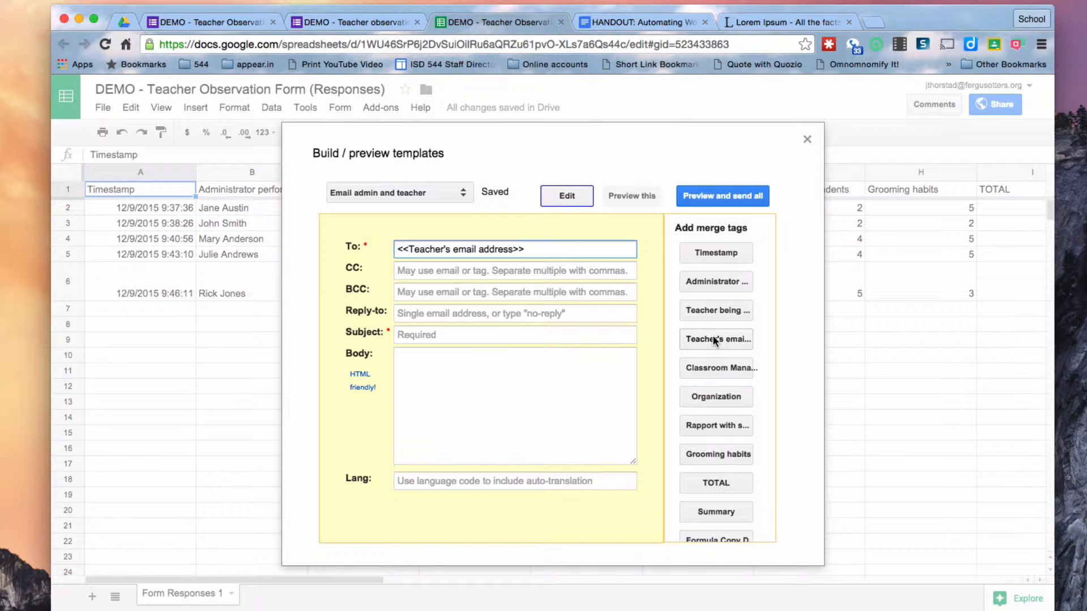
{"action": "type", "text": ","}
{"action": "scroll", "coordinate": [722, 364], "scroll_direction": "down", "scroll_amount": 3}
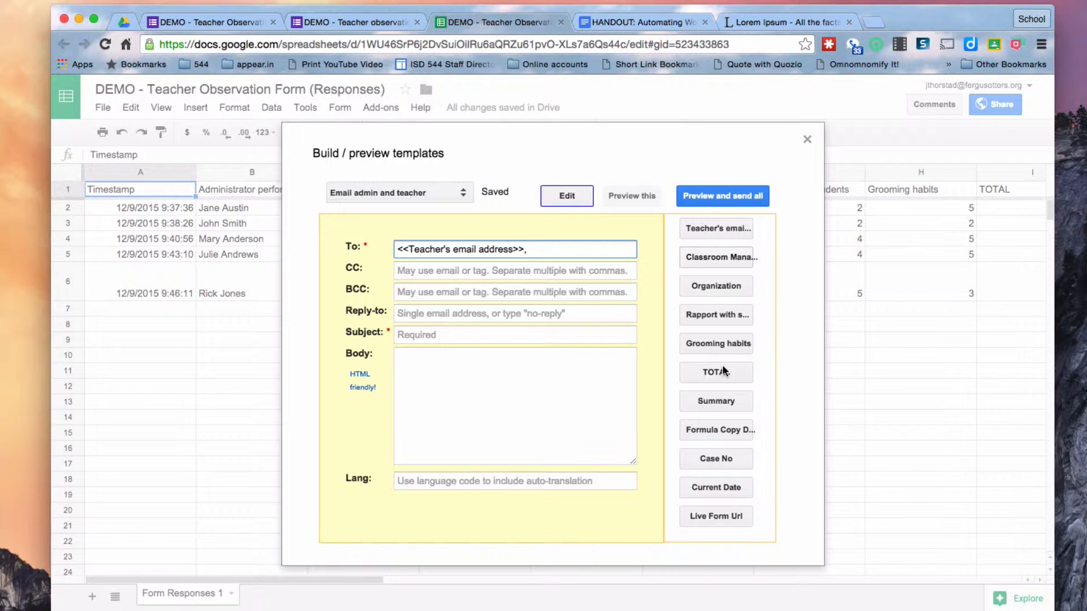
{"action": "scroll", "coordinate": [723, 365], "scroll_direction": "up", "scroll_amount": 3}
{"action": "scroll", "coordinate": [722, 367], "scroll_direction": "down", "scroll_amount": 3}
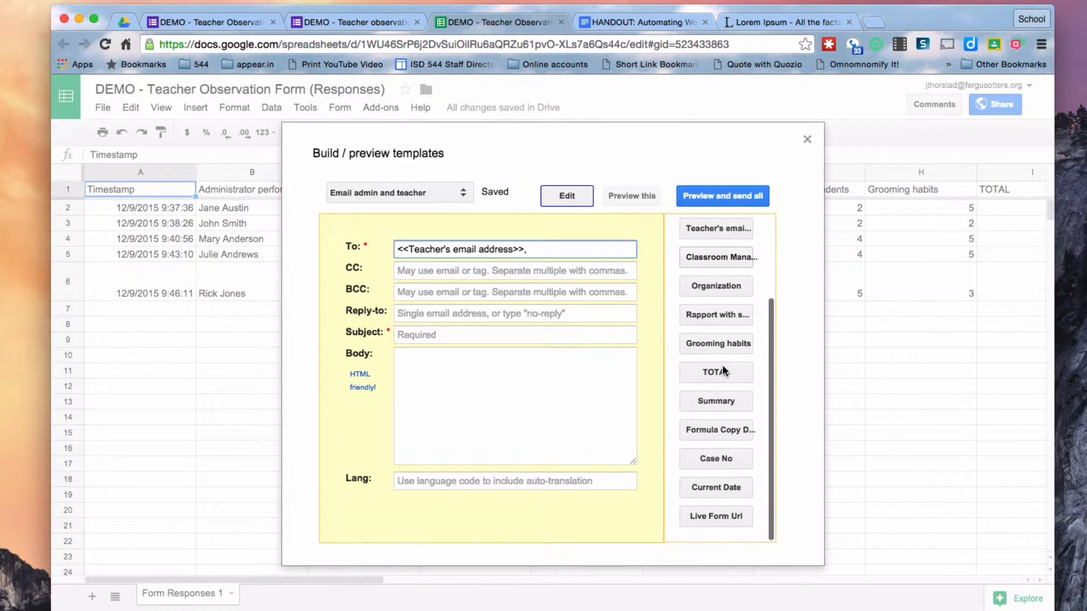
{"action": "left_click", "coordinate": [807, 139]}
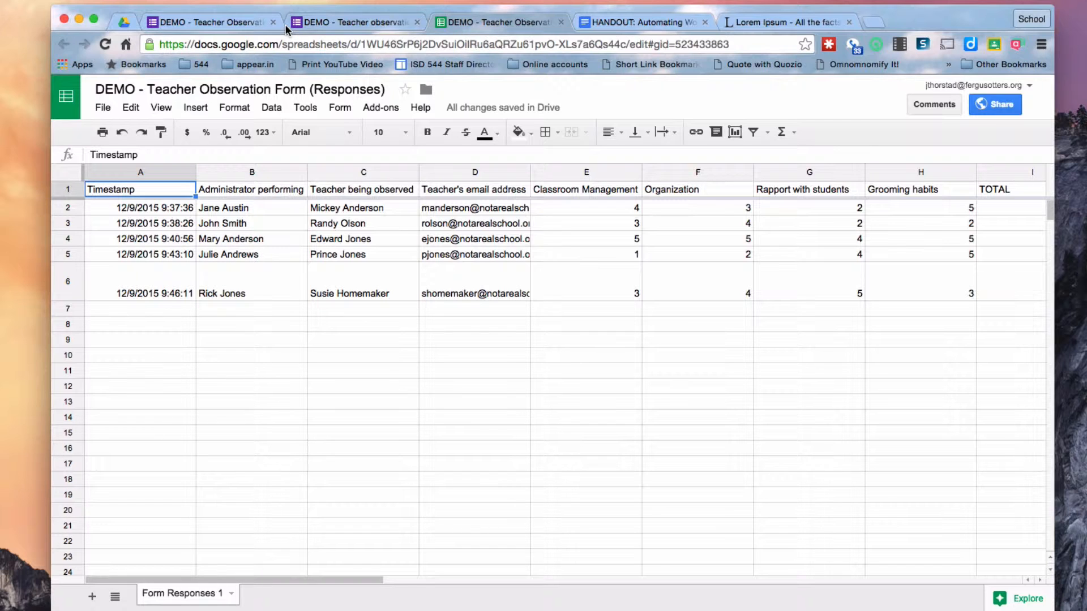
Glance at the observation form, then come back to the responses spreadsheet
{"action": "left_click", "coordinate": [330, 20]}
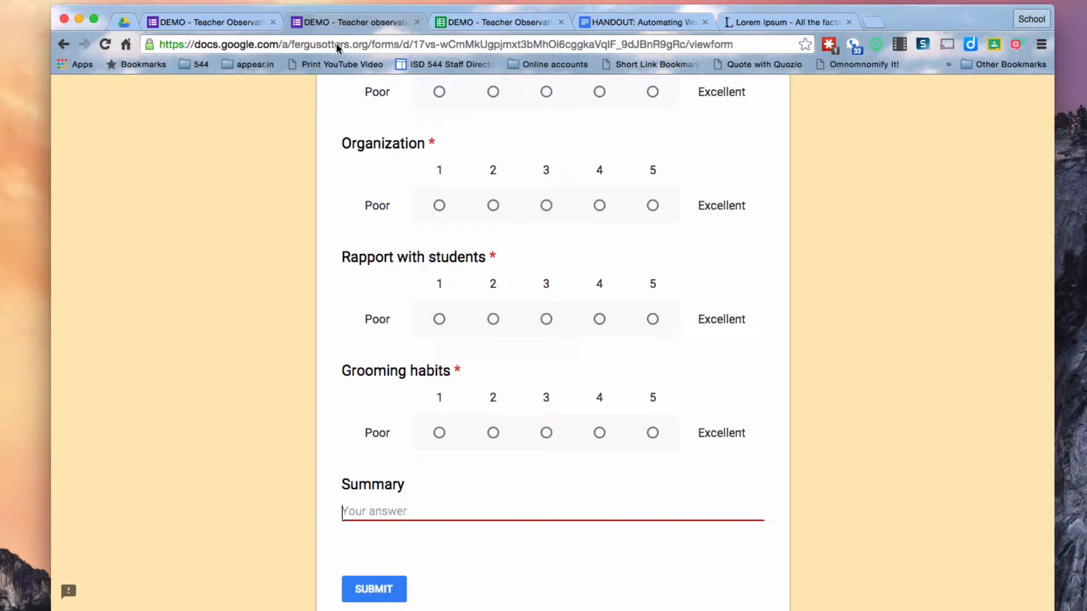
{"action": "scroll", "coordinate": [596, 339], "scroll_direction": "up", "scroll_amount": 5}
{"action": "scroll", "coordinate": [595, 342], "scroll_direction": "up", "scroll_amount": 3}
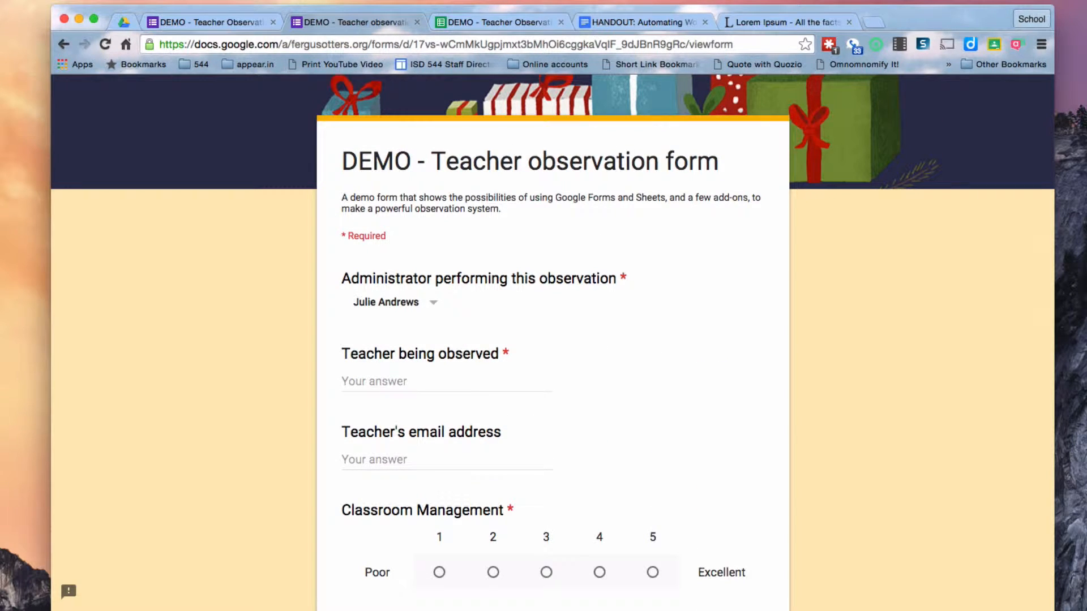
{"action": "left_click", "coordinate": [493, 22]}
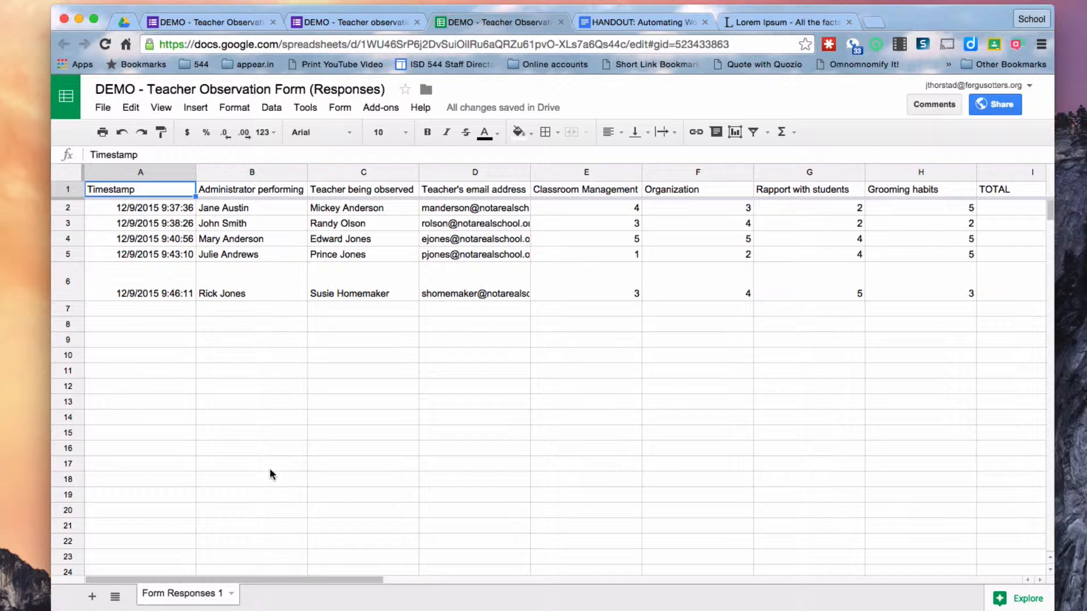
Add a new sheet named AdminEmail
{"action": "left_click", "coordinate": [92, 597]}
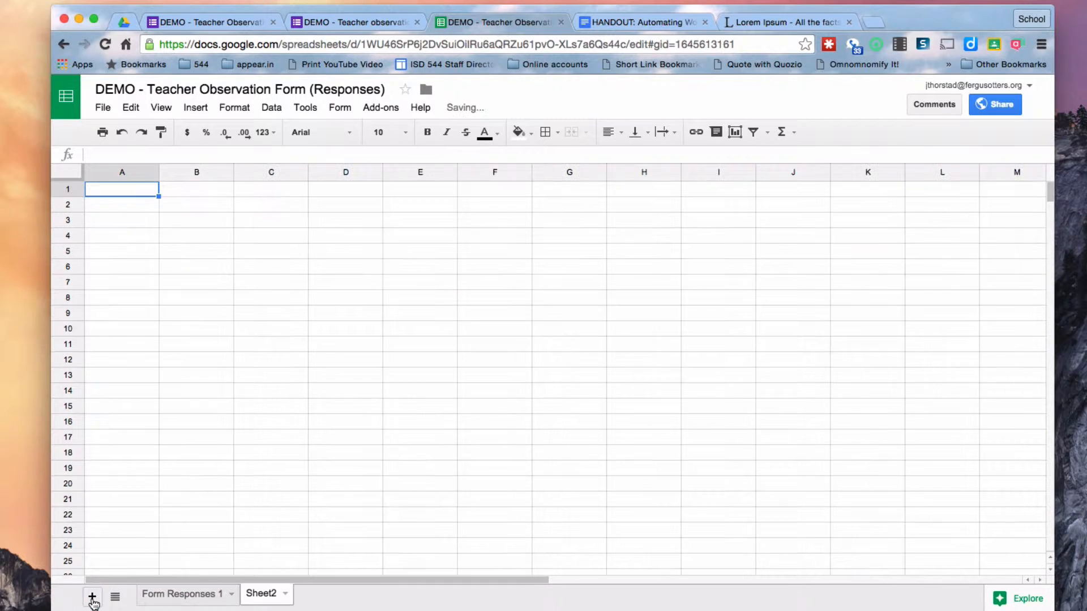
{"action": "left_click", "coordinate": [286, 595]}
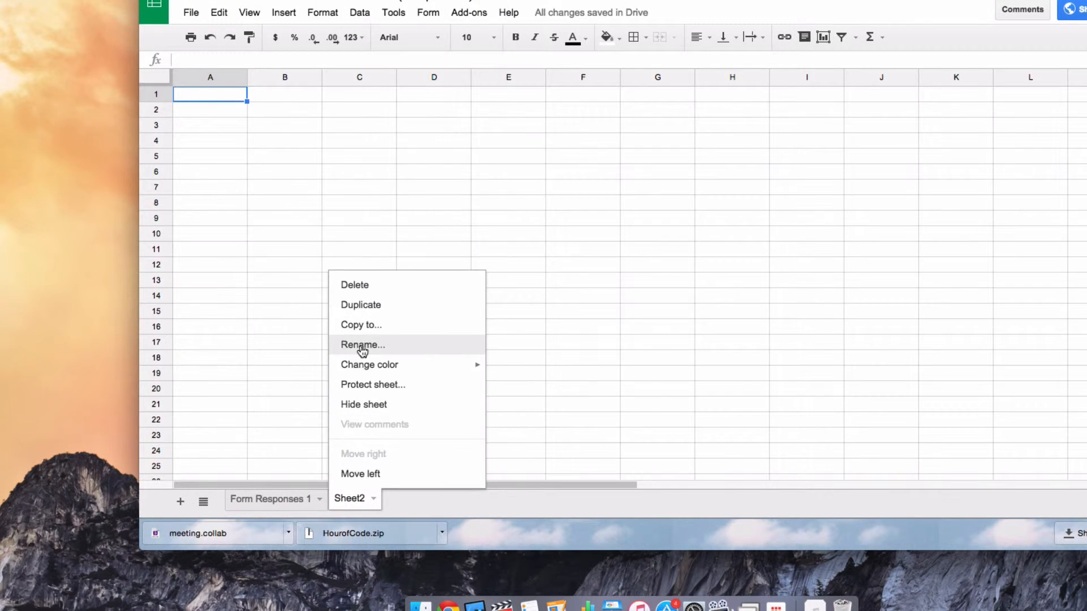
{"action": "left_click", "coordinate": [361, 345]}
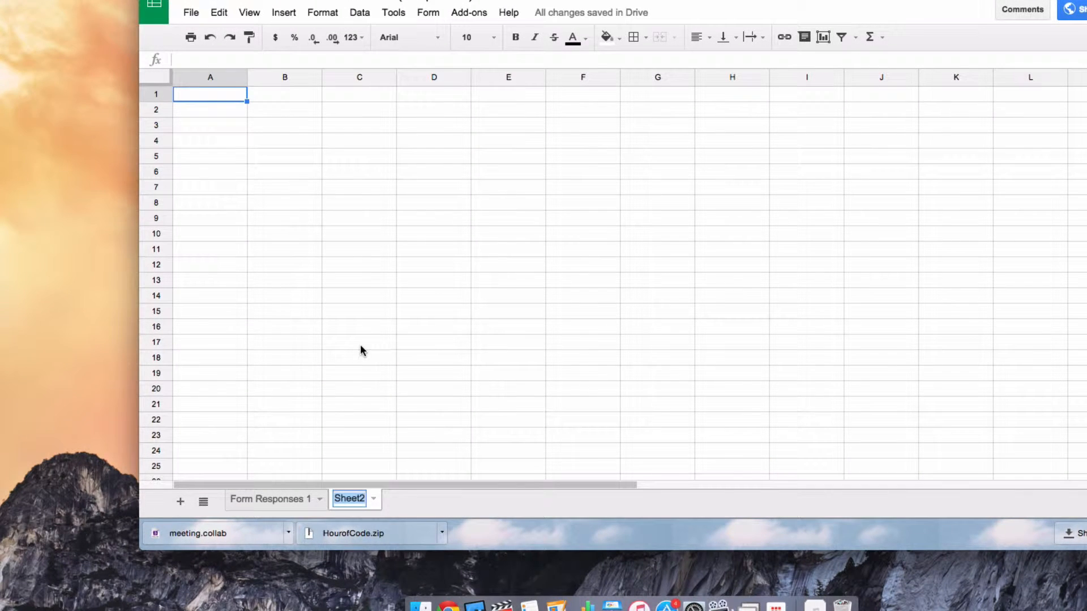
{"action": "type", "text": "AdminEmail"}
{"action": "key", "text": "Return"}
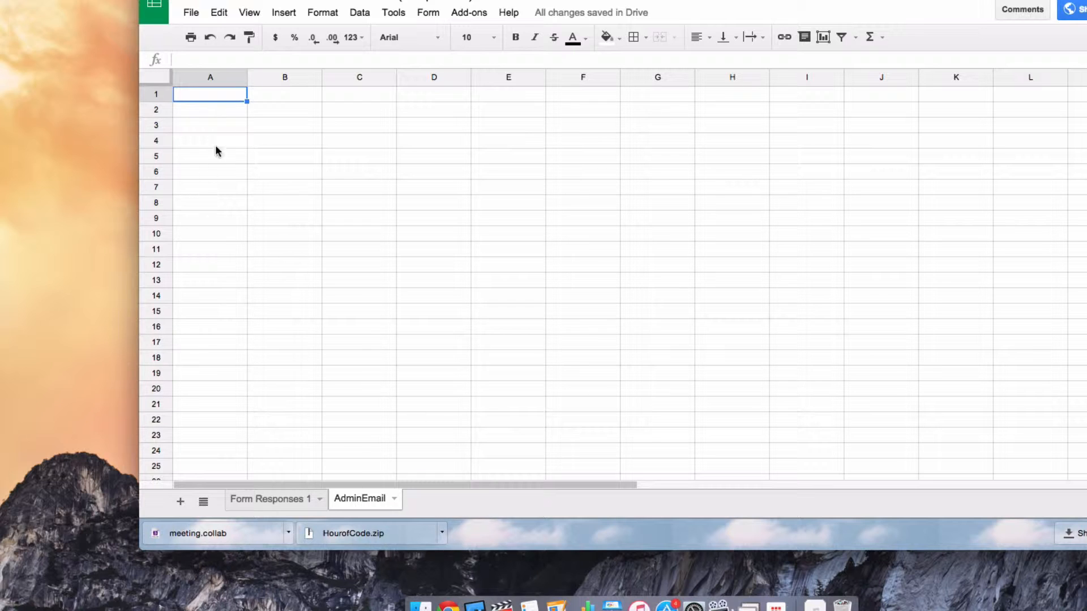
Widen columns A and B and list administrator names beside their notarealschool.org email addresses
{"action": "left_click_drag", "start_coordinate": [247, 82], "coordinate": [290, 84]}
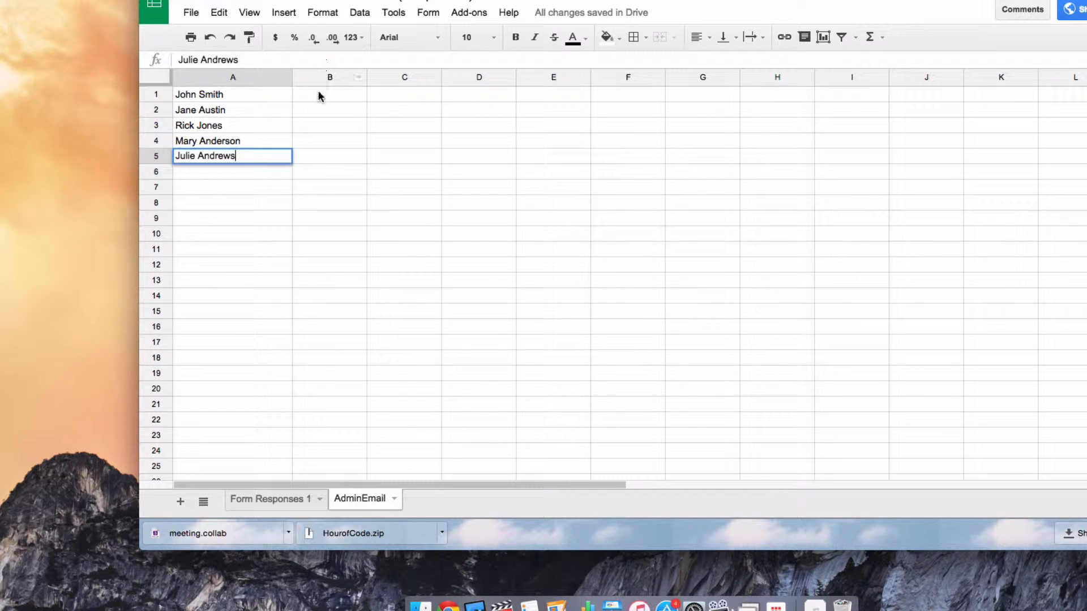
{"action": "left_click", "coordinate": [318, 94]}
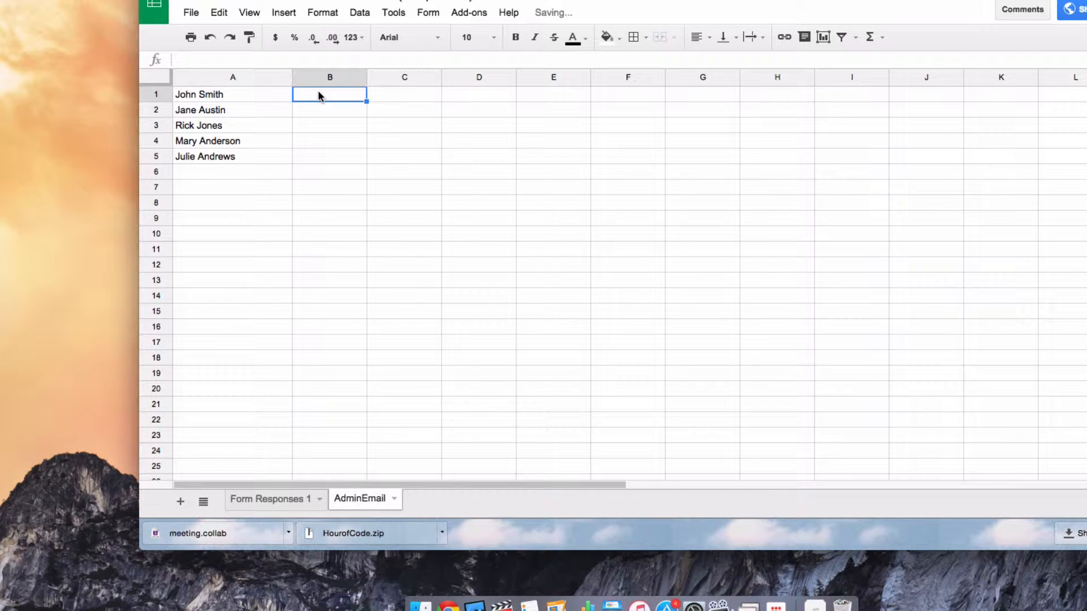
{"action": "left_click_drag", "start_coordinate": [366, 76], "coordinate": [421, 82]}
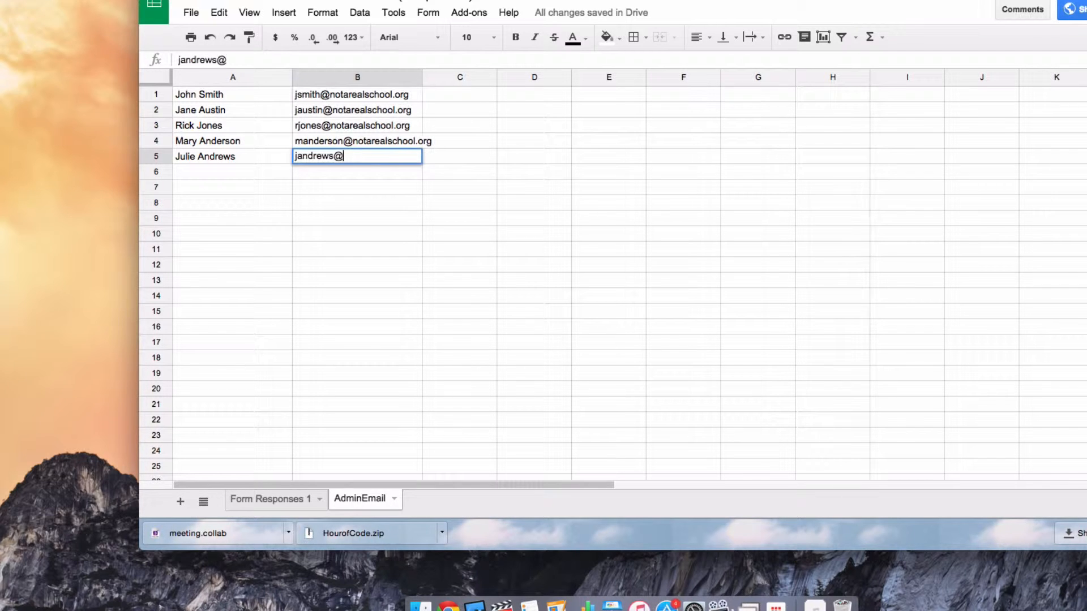
{"action": "type", "text": "notarealschool.org"}
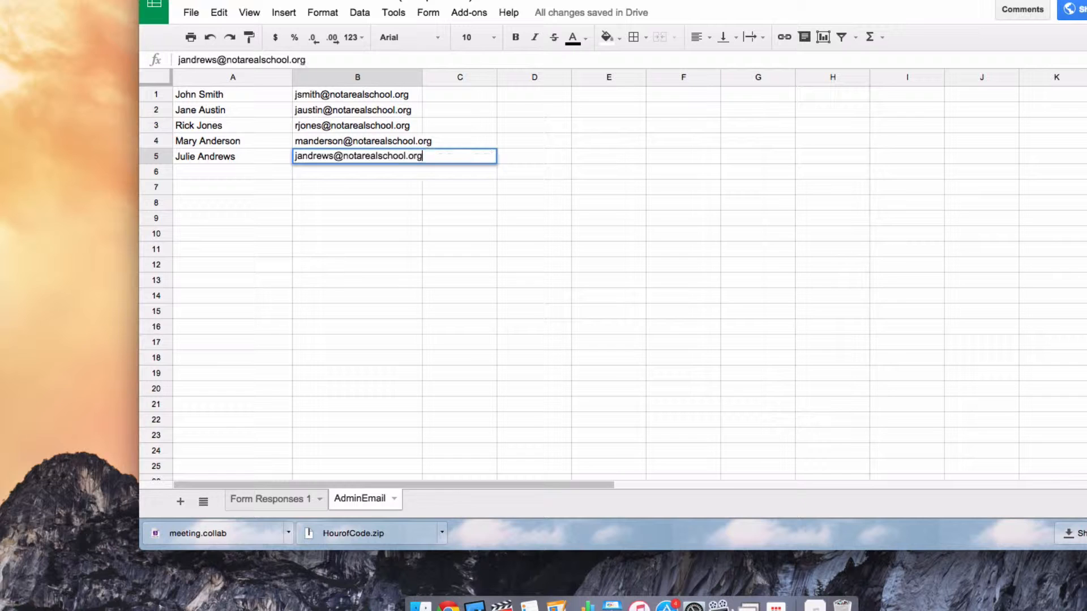
{"action": "key", "text": "Return"}
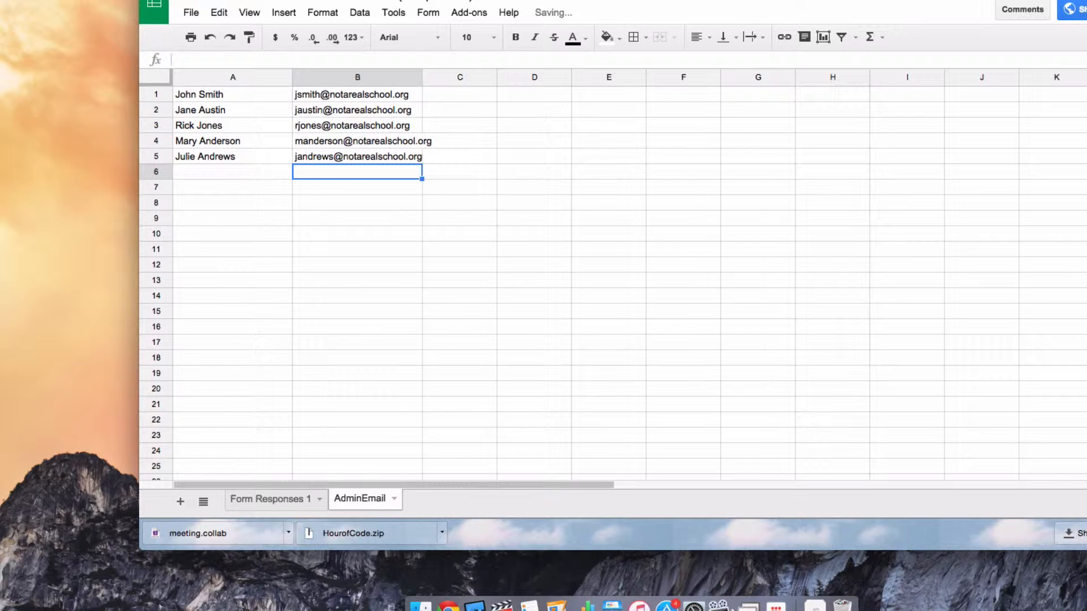
{"action": "left_click", "coordinate": [342, 280]}
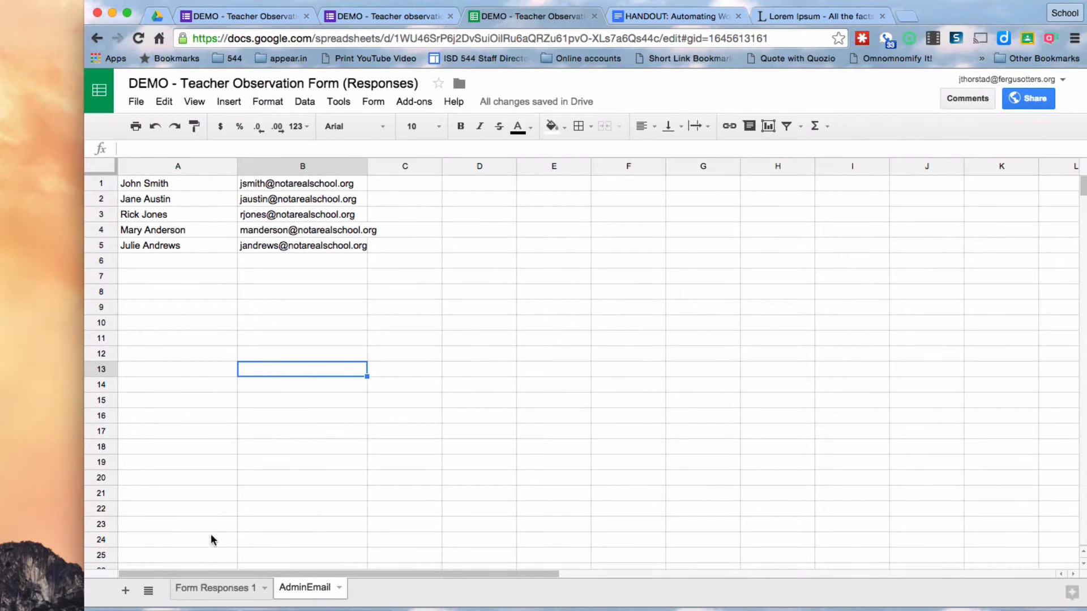
{"action": "left_click", "coordinate": [208, 581]}
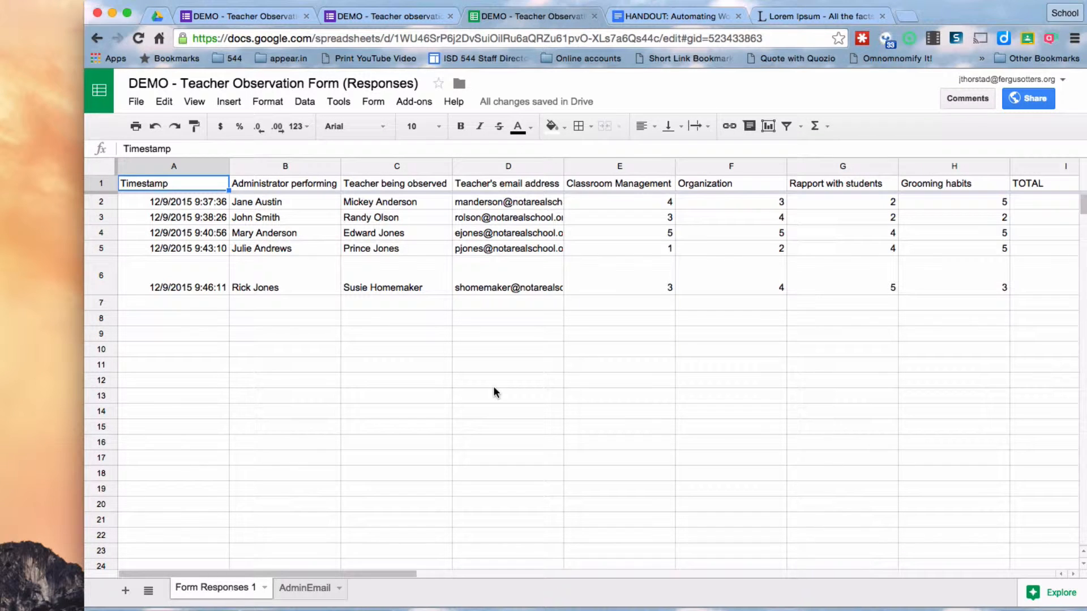
{"action": "left_click", "coordinate": [305, 588]}
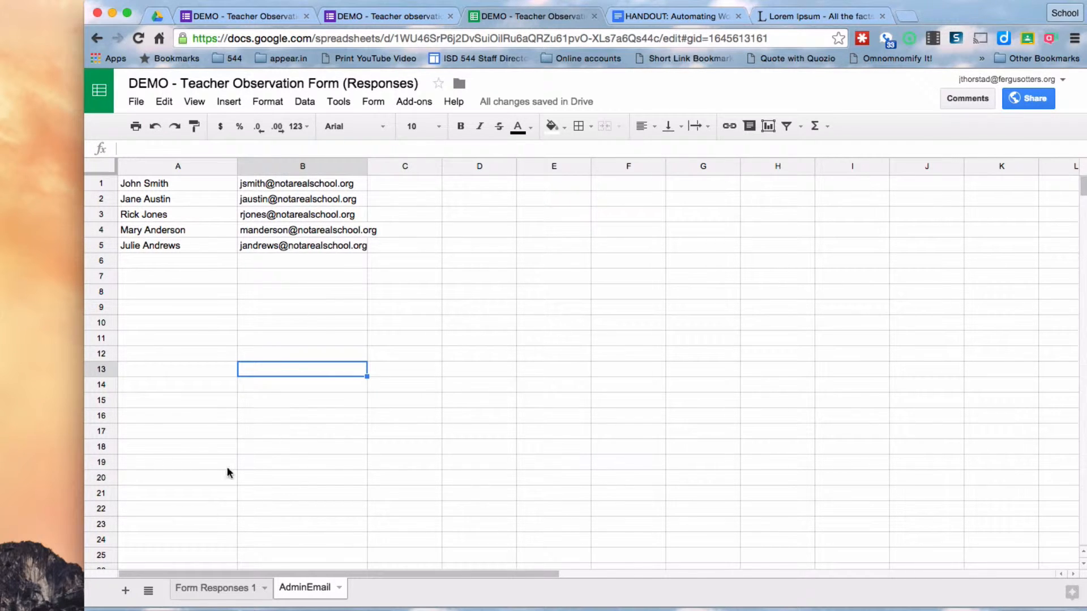
{"action": "left_click", "coordinate": [199, 588]}
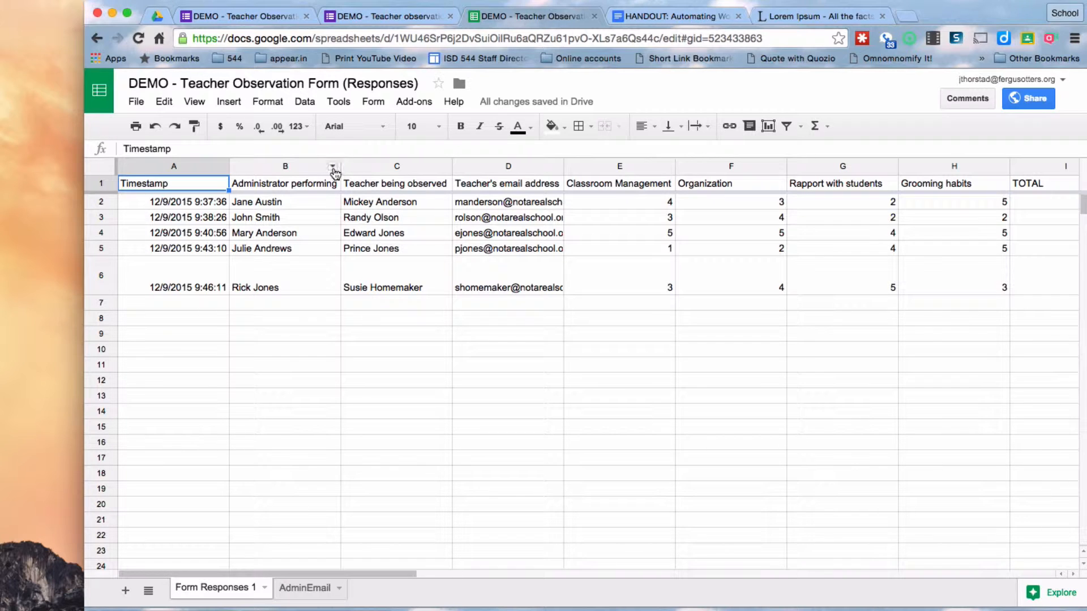
Insert a column right of column B headed 'Admin Email' and check the shifted TOTAL formula
{"action": "left_click", "coordinate": [333, 166]}
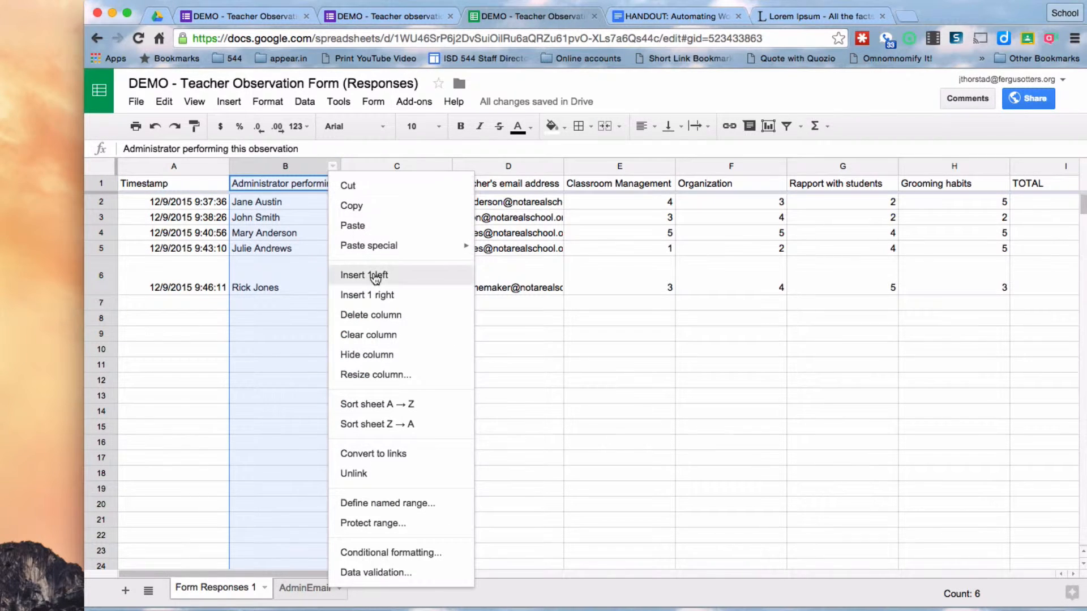
{"action": "left_click", "coordinate": [375, 296]}
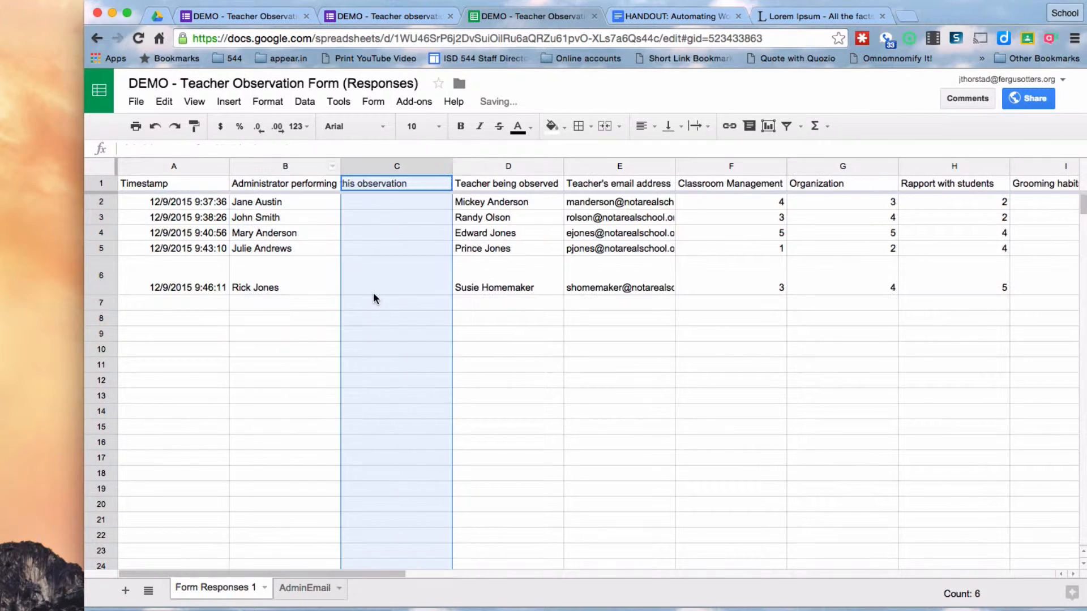
{"action": "left_click", "coordinate": [383, 180]}
{"action": "type", "text": "Ad"}
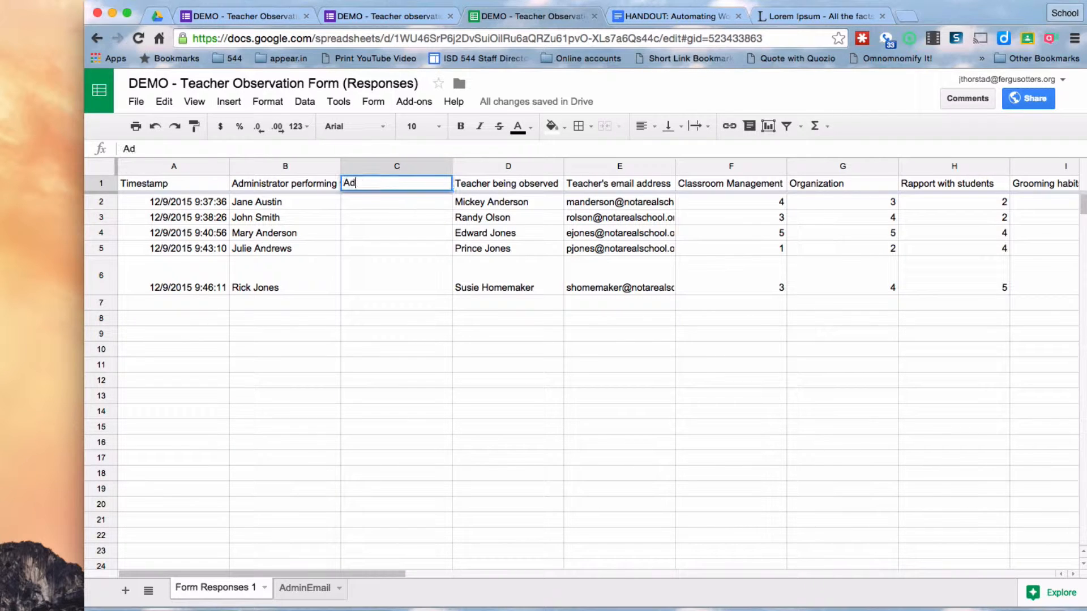
{"action": "type", "text": "min Email"}
{"action": "key", "text": "Return"}
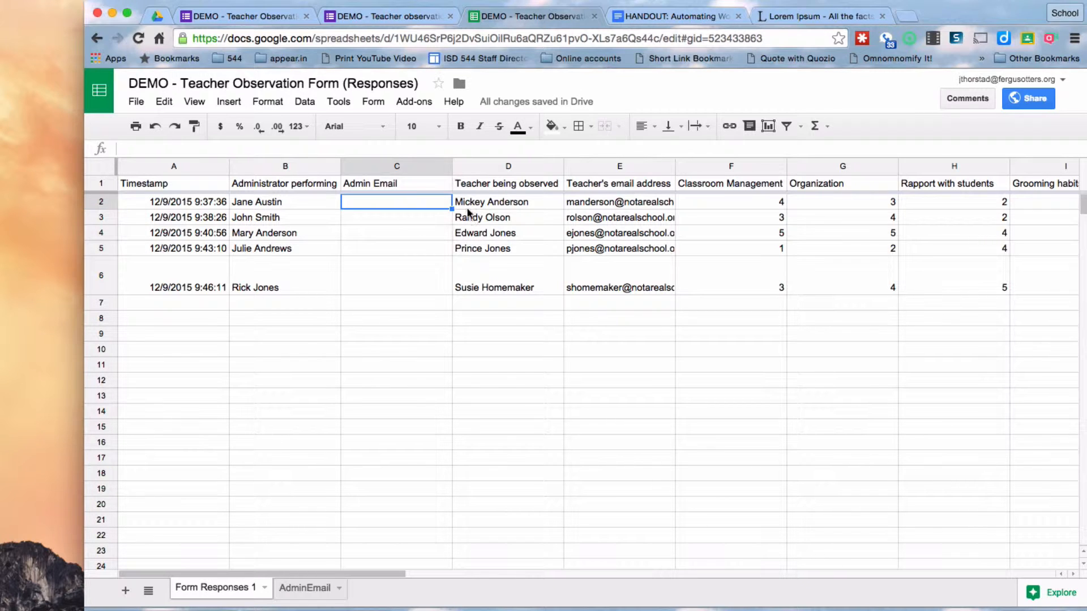
{"action": "scroll", "coordinate": [870, 247], "scroll_direction": "right", "scroll_amount": 10}
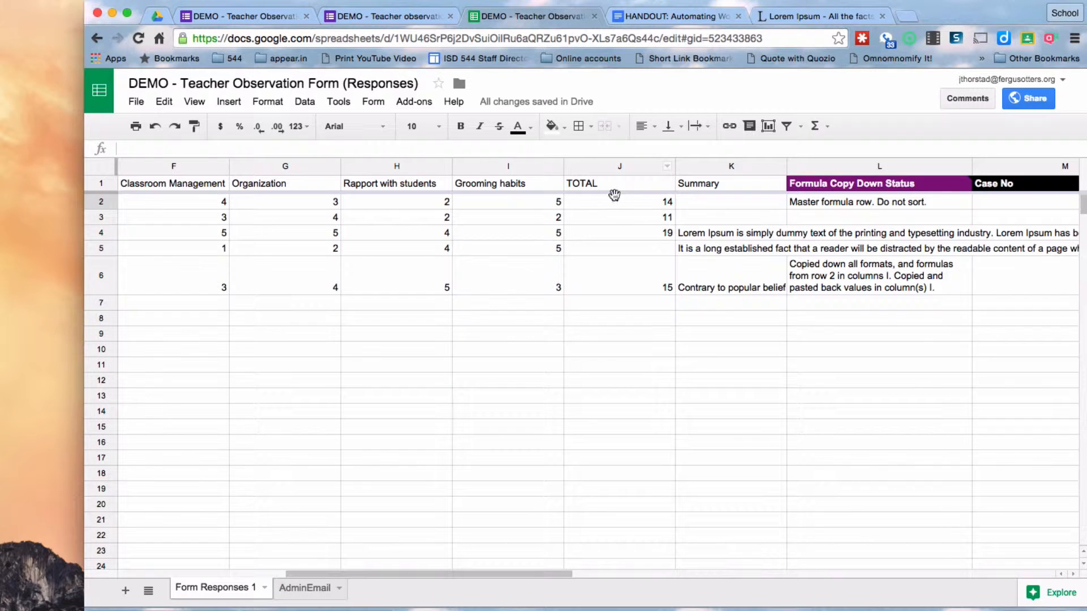
{"action": "left_click", "coordinate": [620, 205]}
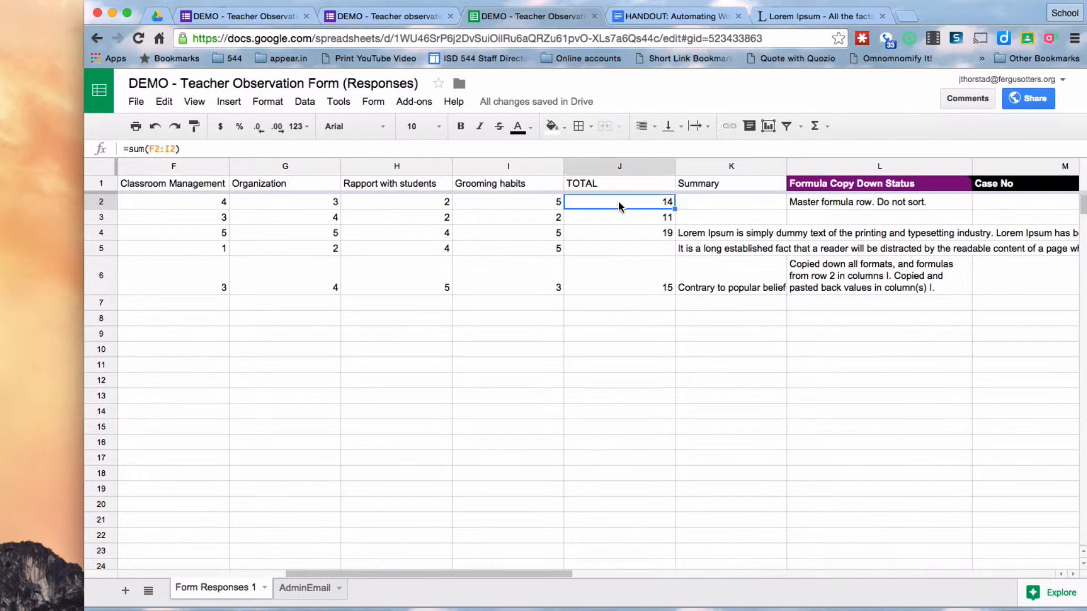
{"action": "scroll", "coordinate": [492, 310], "scroll_direction": "left", "scroll_amount": 10}
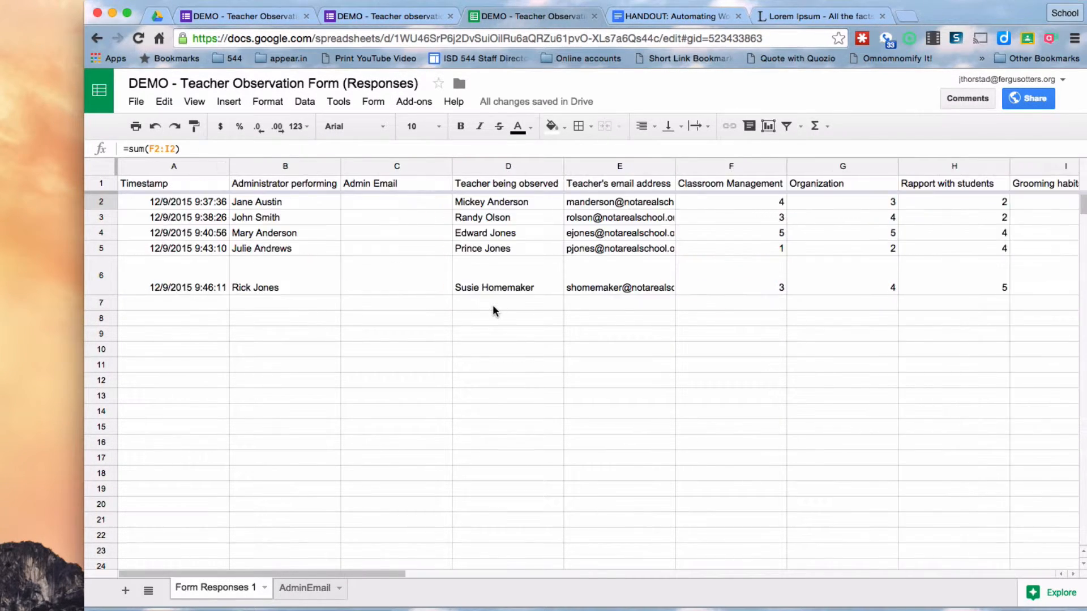
Enter =vlookup(B2,AdminEmail!$A$1:$B$5,2, 0) in C2 to fetch the administrator's email
{"action": "left_click", "coordinate": [369, 201]}
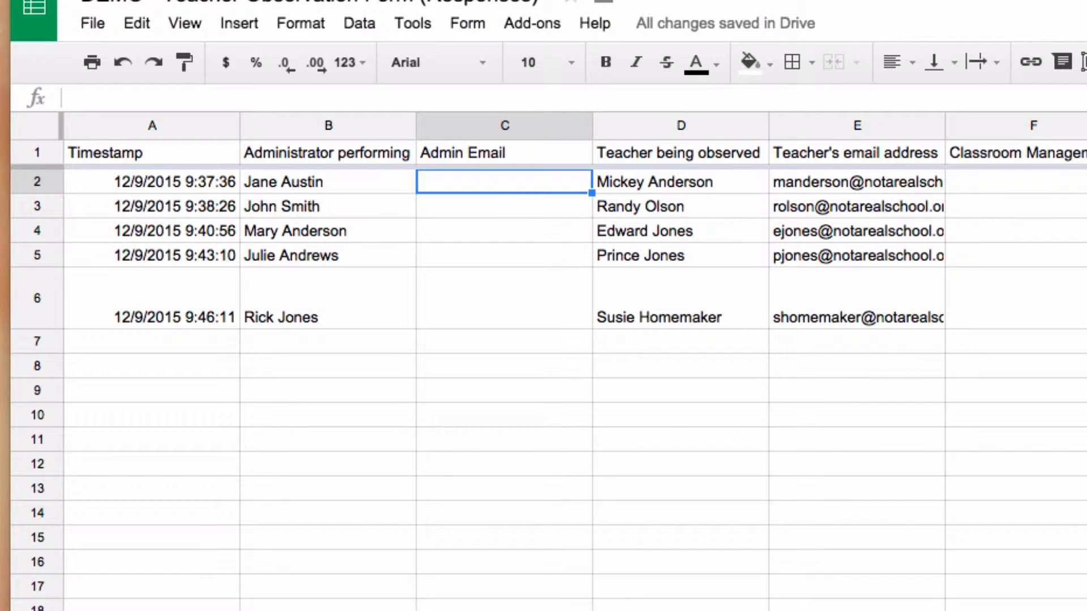
{"action": "type", "text": "=vlookup["}
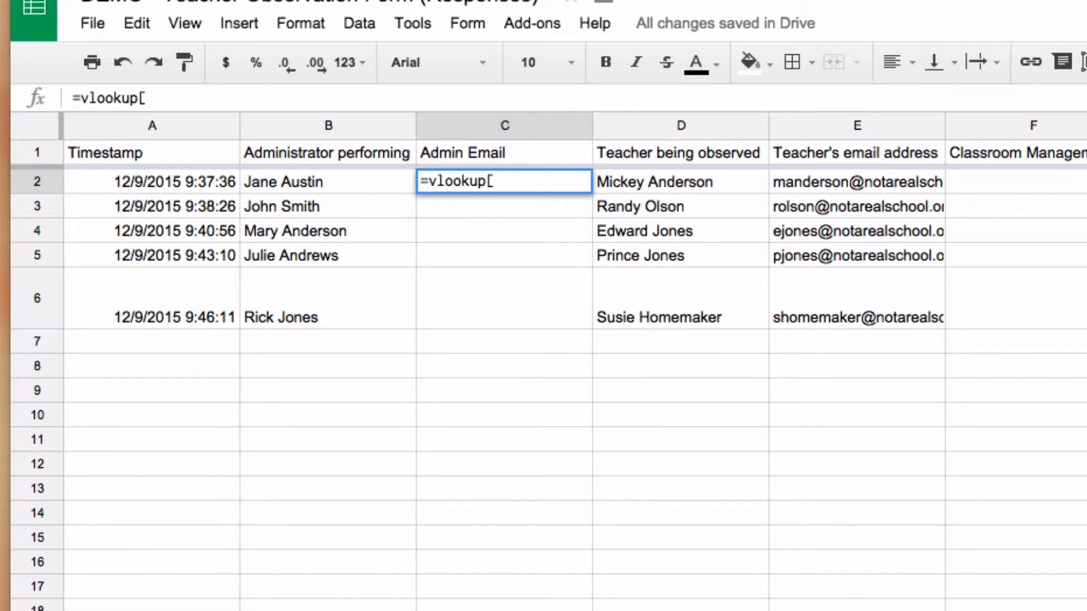
{"action": "key", "text": "BackSpace"}
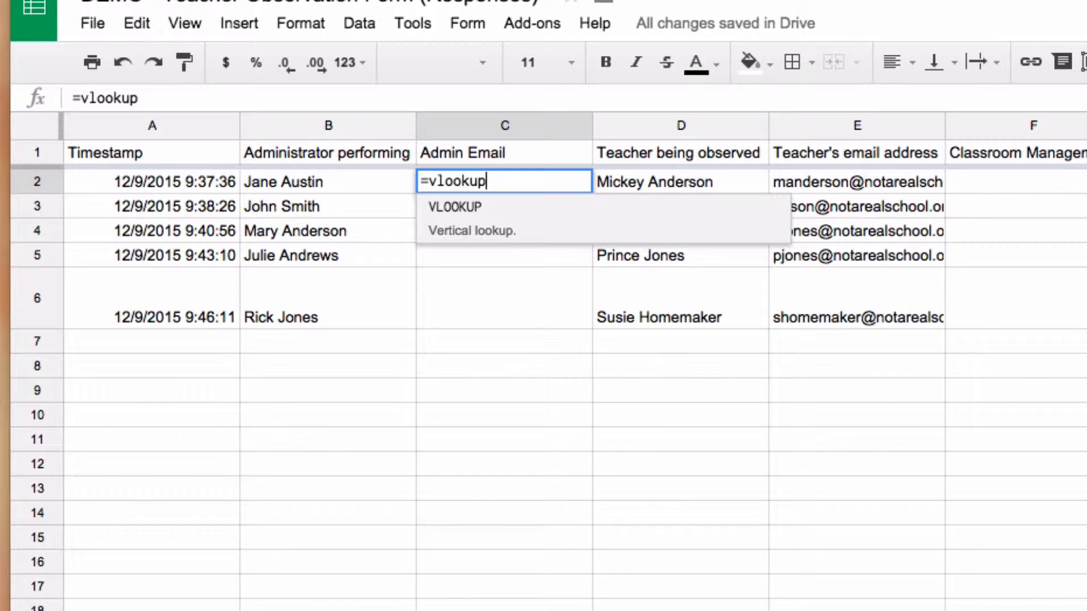
{"action": "type", "text": "("}
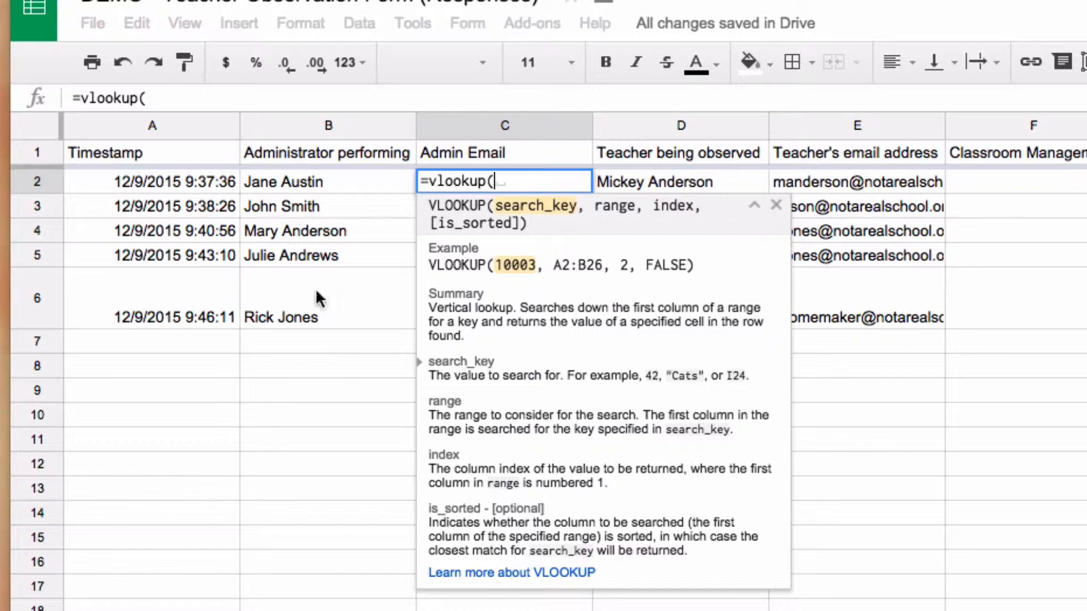
{"action": "left_click", "coordinate": [303, 183]}
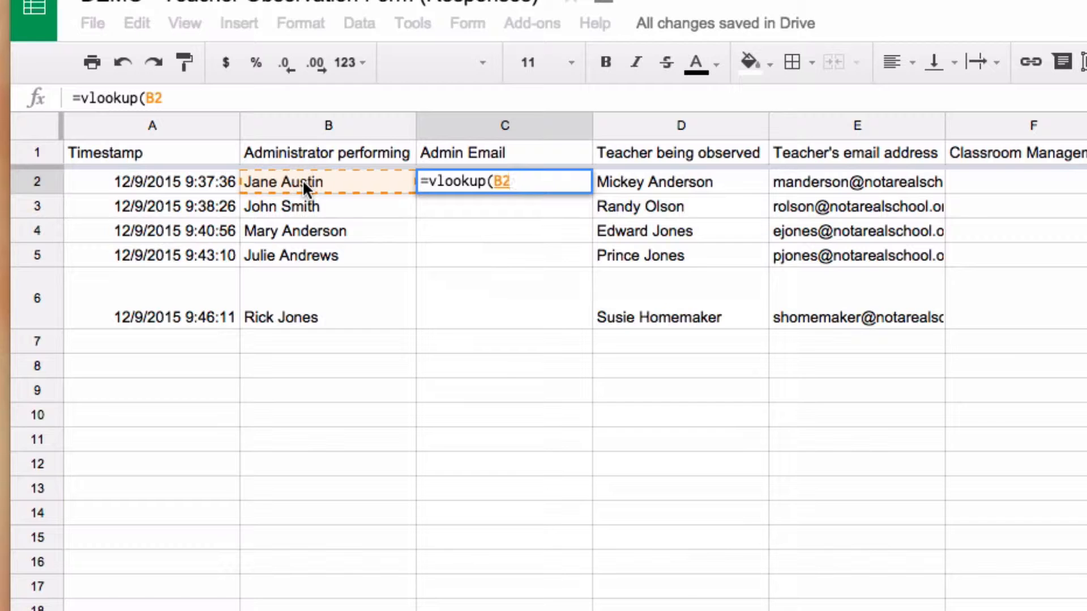
{"action": "type", "text": ","}
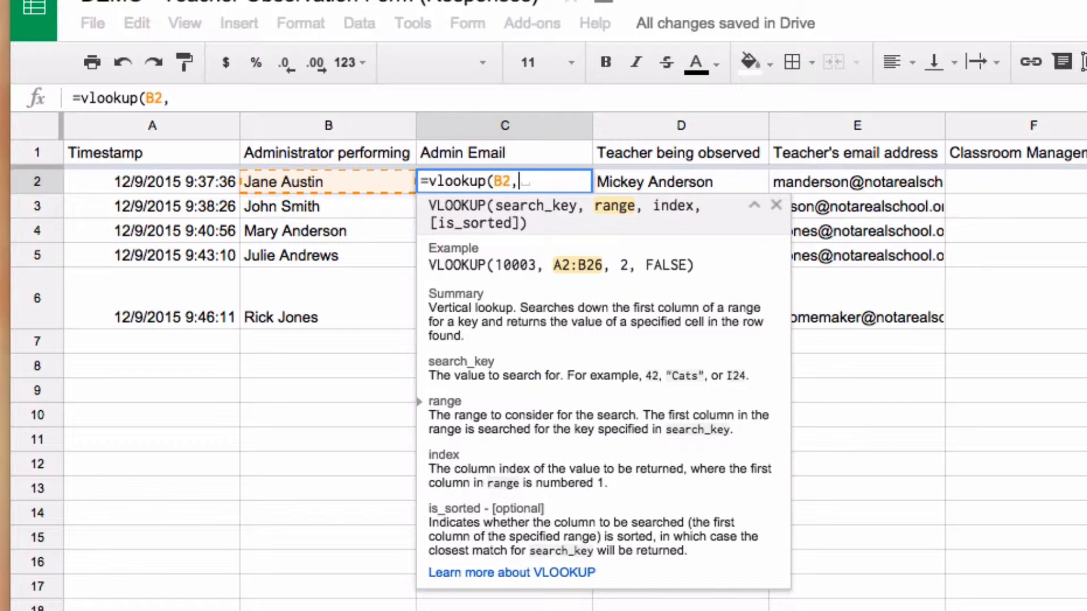
{"action": "key", "text": "ctrl+shift+Page_Down"}
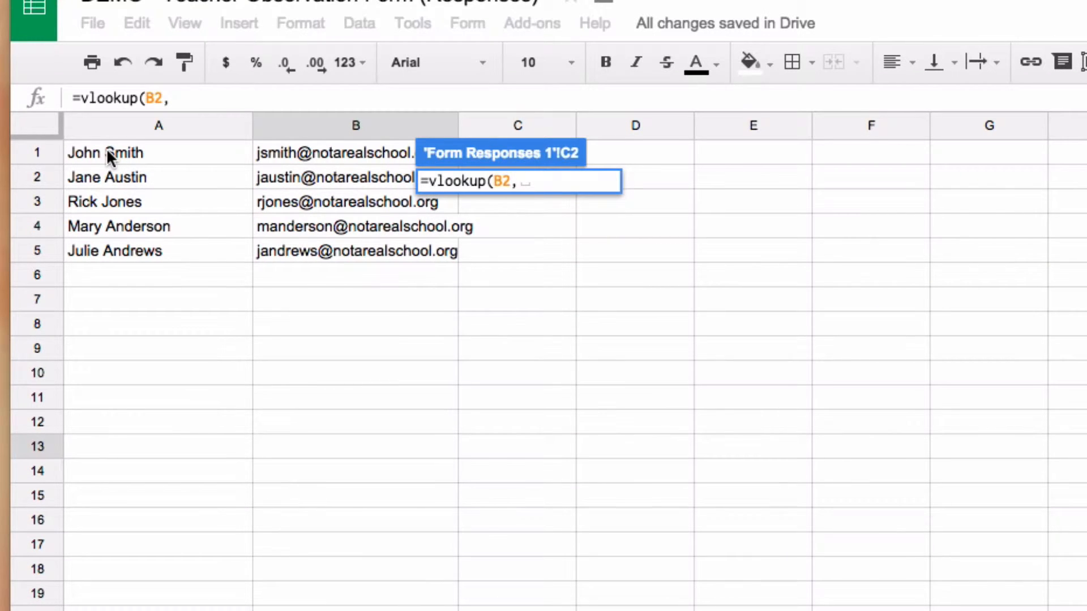
{"action": "left_click_drag", "start_coordinate": [107, 148], "coordinate": [316, 246]}
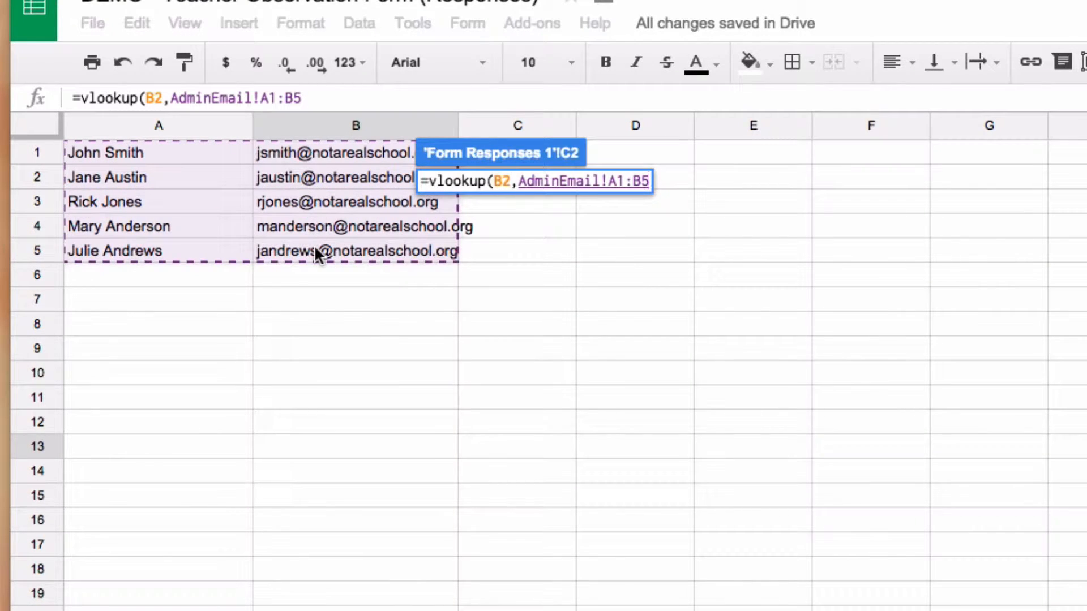
{"action": "type", "text": ","}
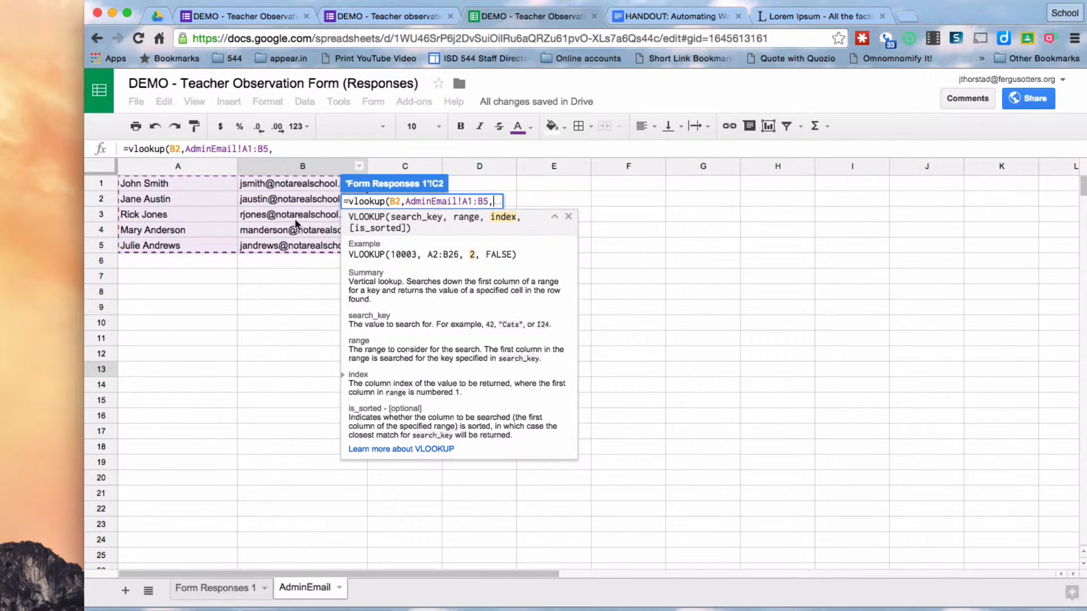
{"action": "type", "text": "2"}
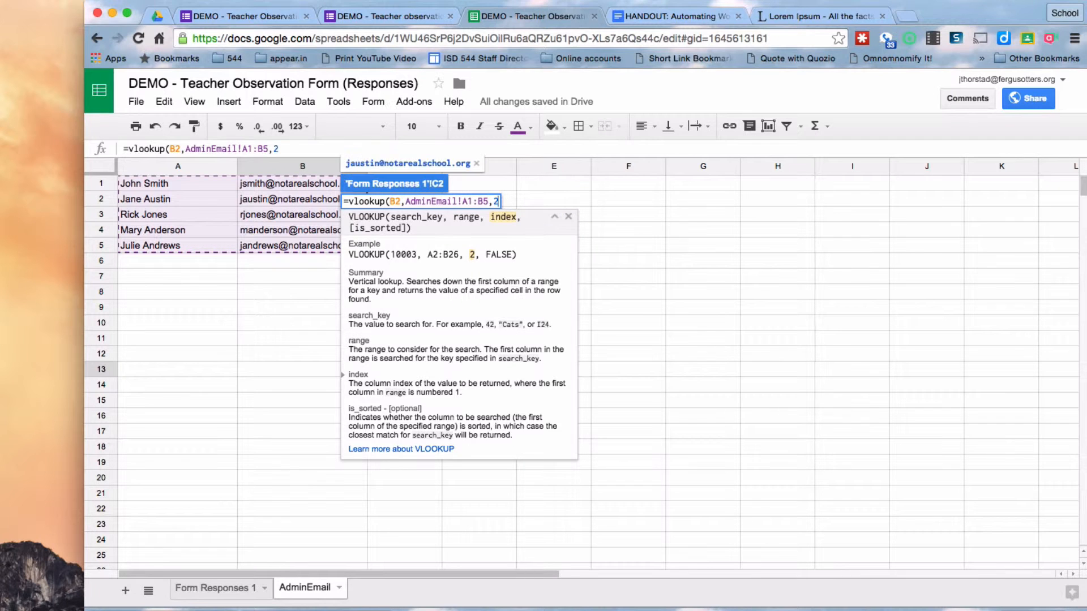
{"action": "type", "text": ")"}
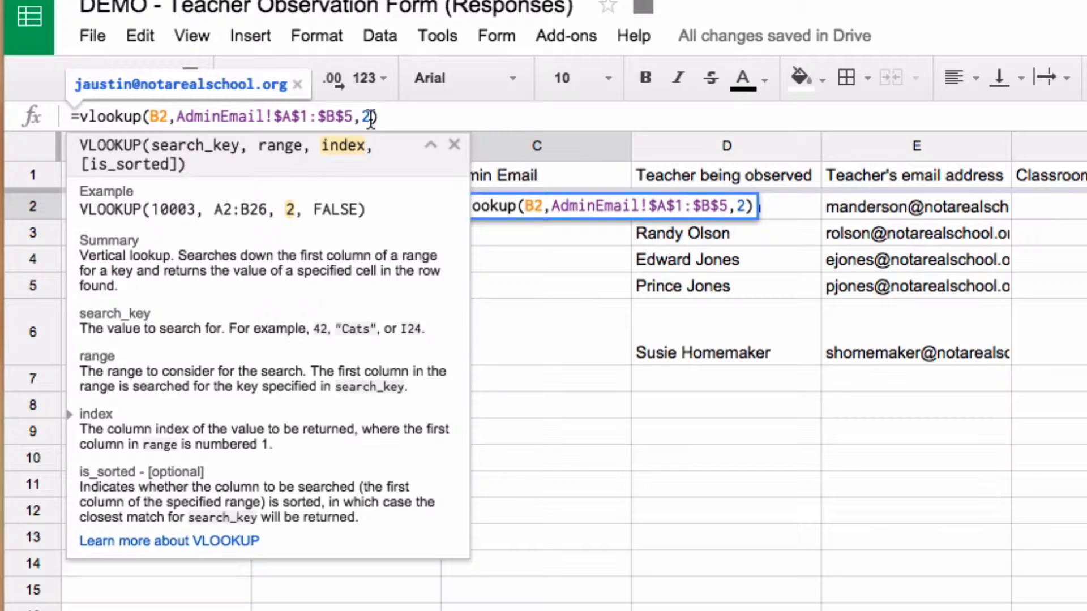
{"action": "type", "text": ","}
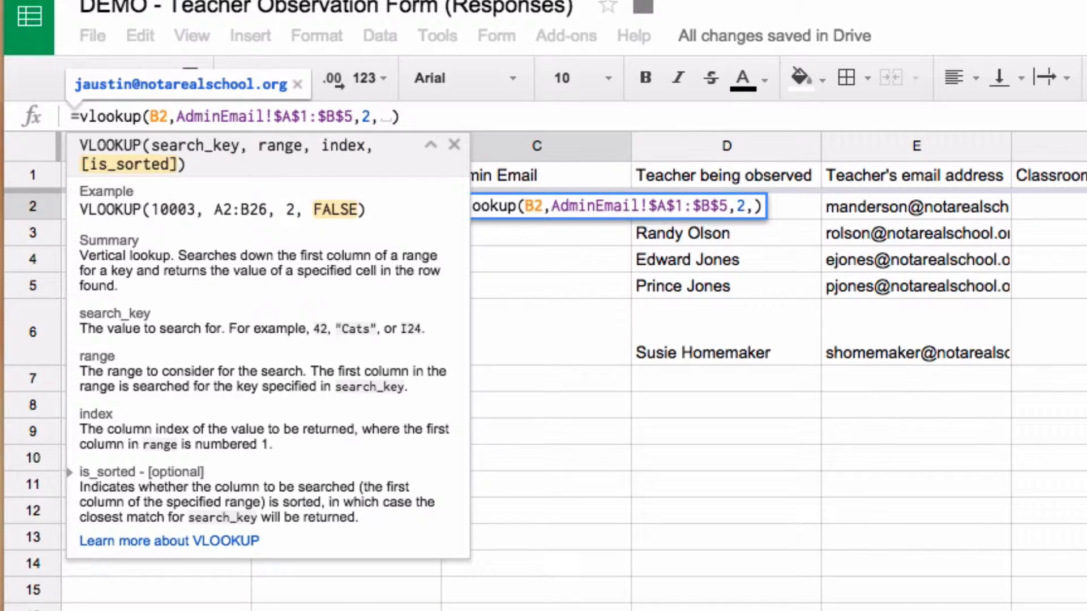
{"action": "type", "text": " 0"}
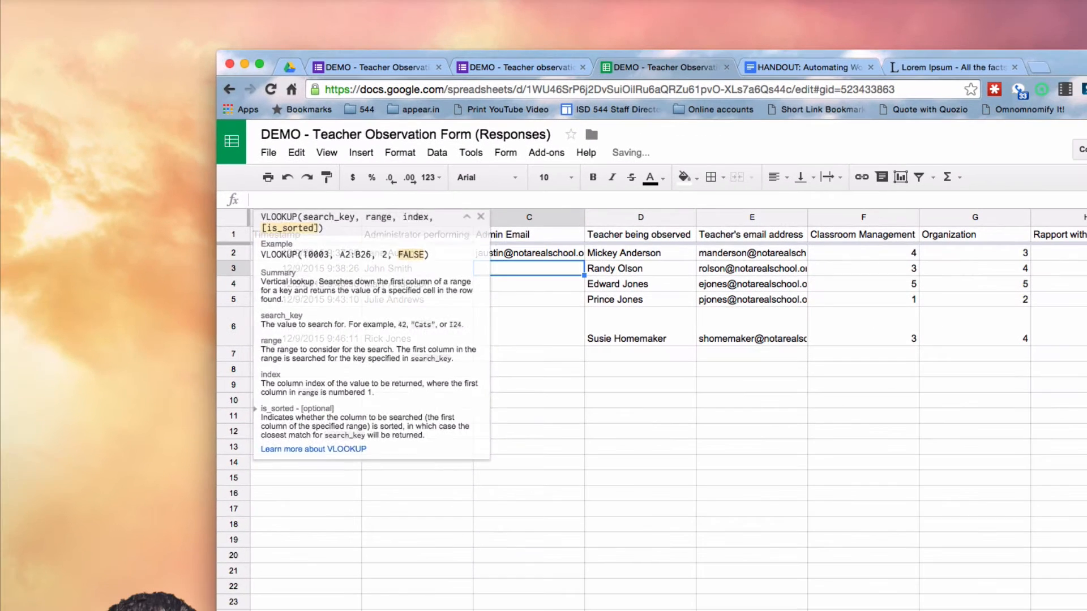
{"action": "key", "text": "Return"}
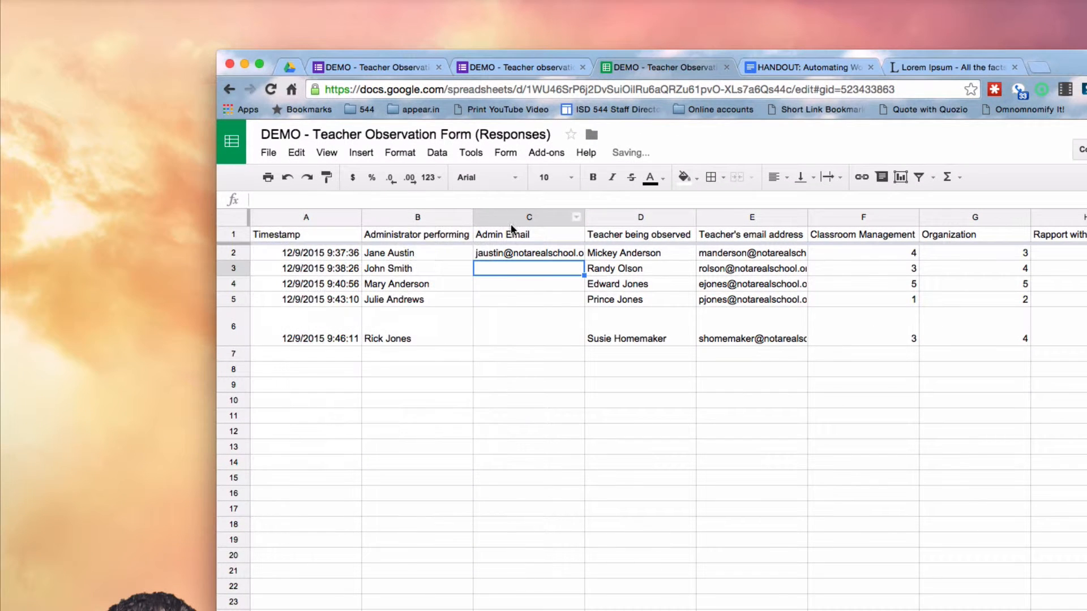
Check the AdminEmail range, then fill the C2 lookup formula down to C6
{"action": "left_click", "coordinate": [507, 255]}
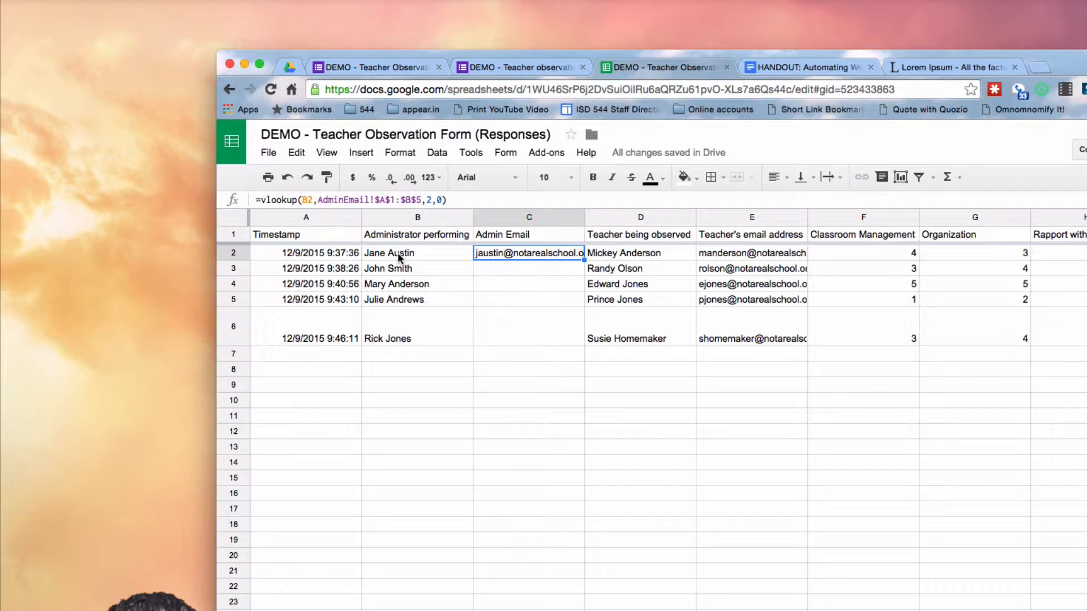
{"action": "left_click", "coordinate": [436, 610]}
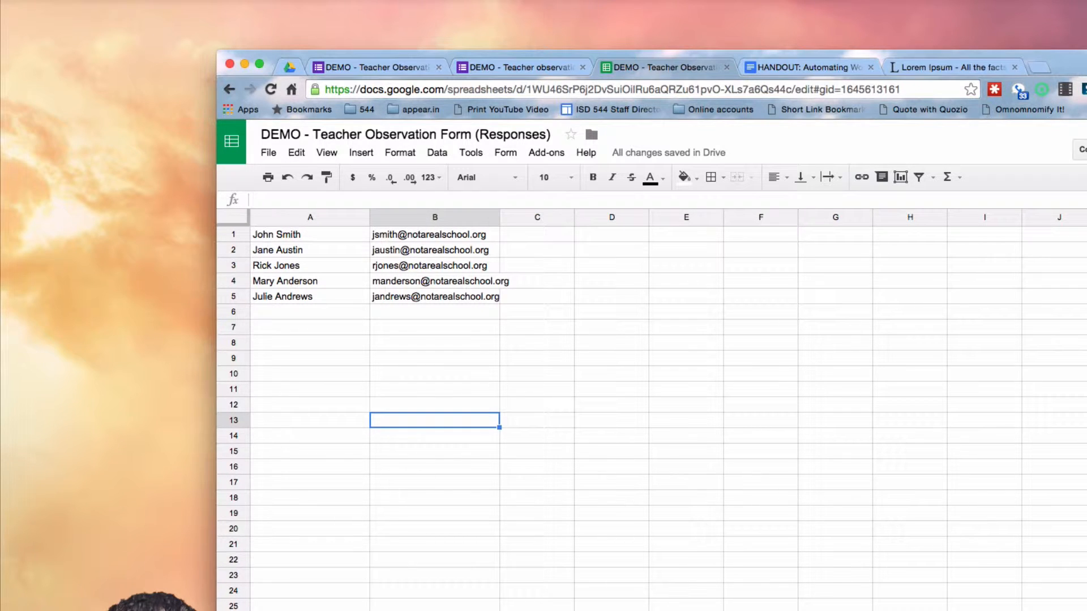
{"action": "left_click", "coordinate": [425, 610]}
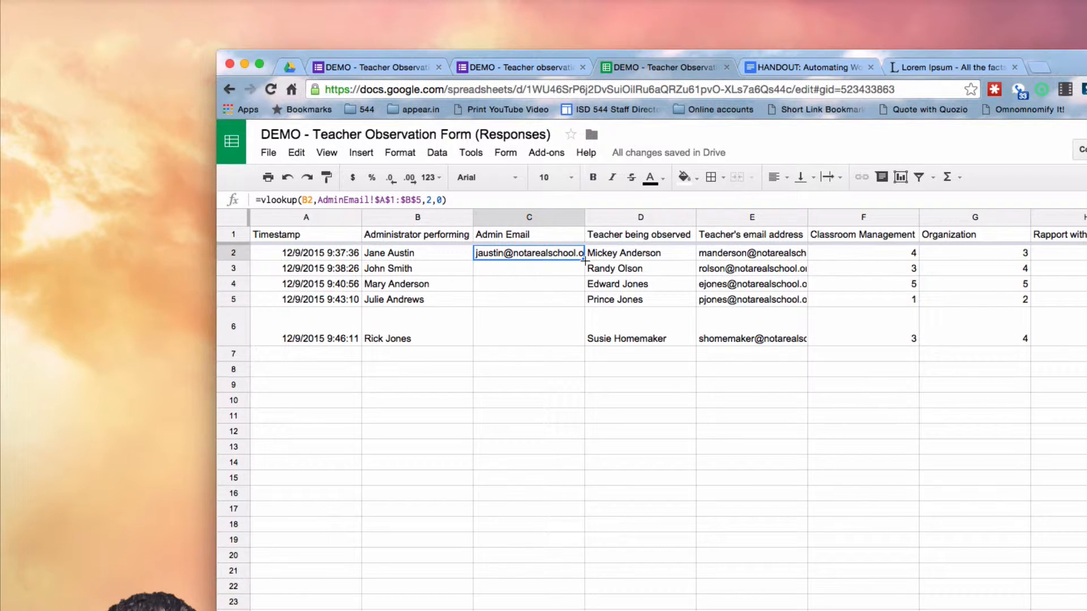
{"action": "left_click_drag", "start_coordinate": [585, 261], "coordinate": [579, 302]}
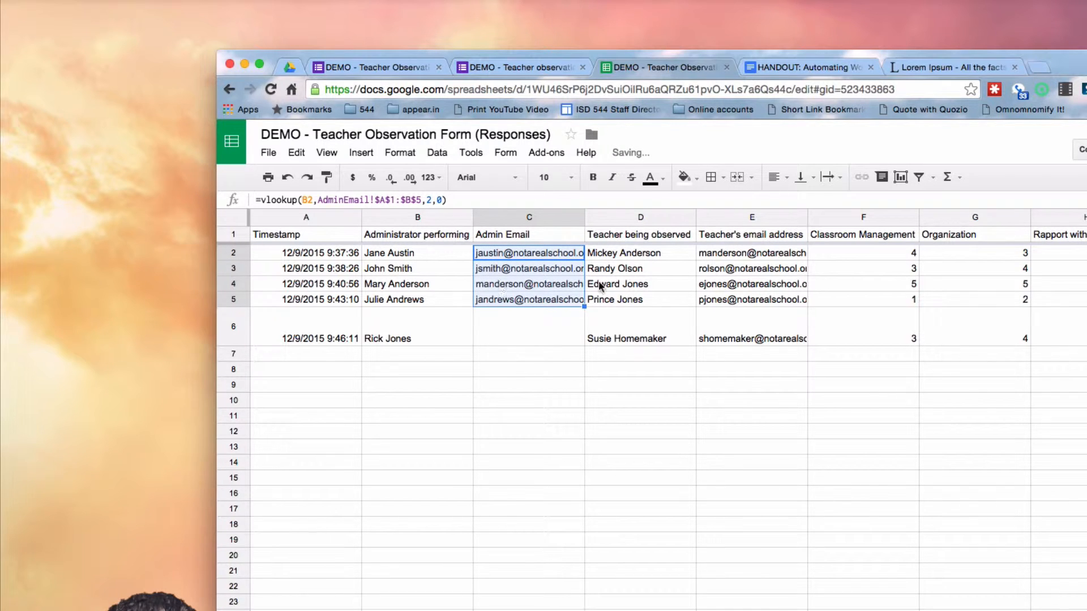
{"action": "left_click_drag", "start_coordinate": [584, 306], "coordinate": [565, 342]}
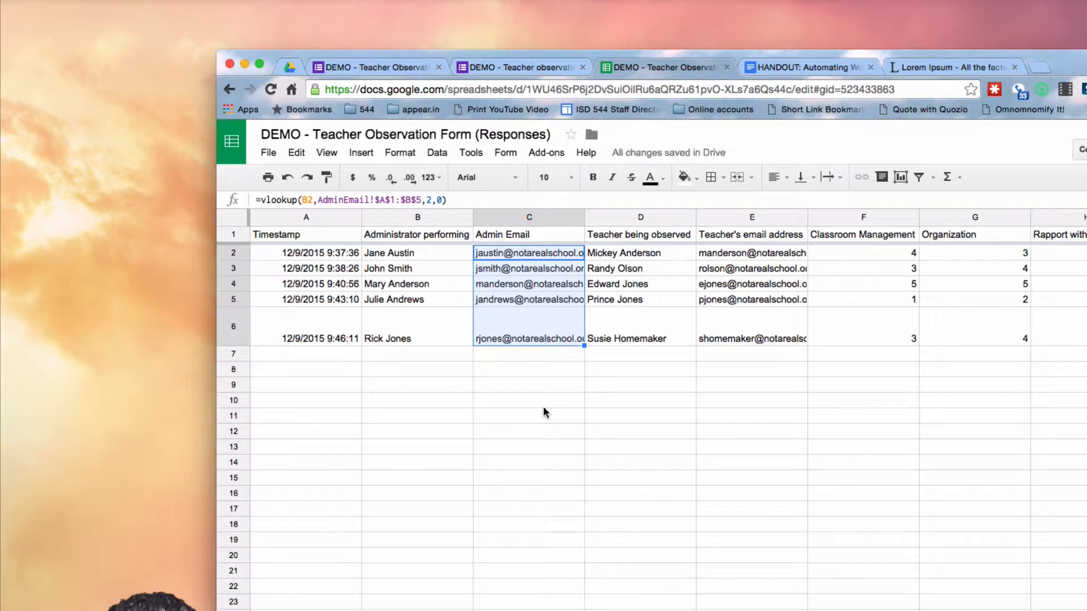
{"action": "left_click", "coordinate": [521, 354]}
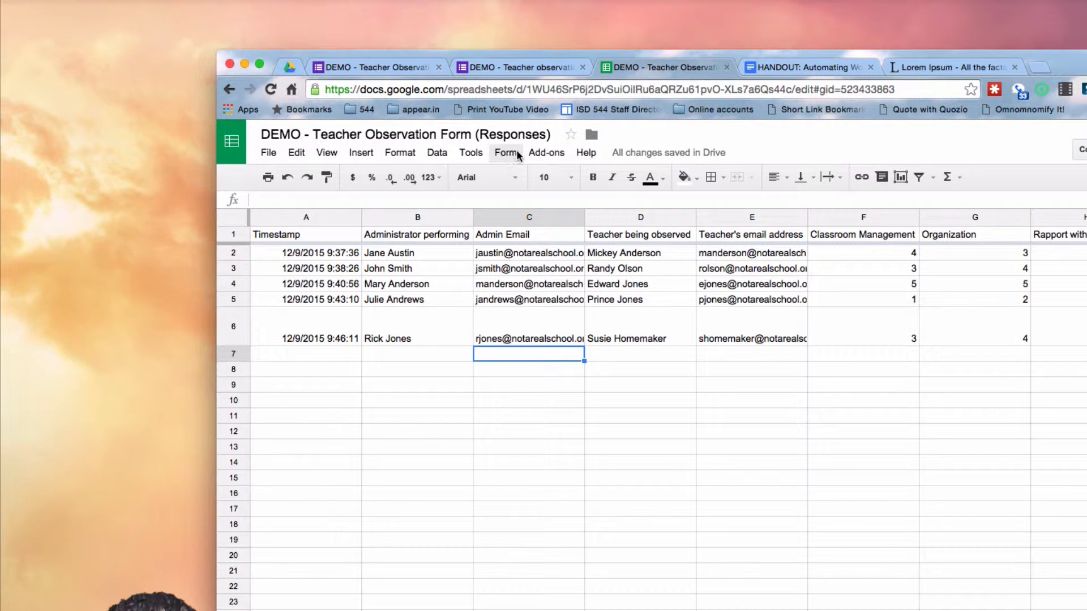
Turn on copyDown's Paste as values for the Admin Email column and save the settings
{"action": "left_click", "coordinate": [531, 152]}
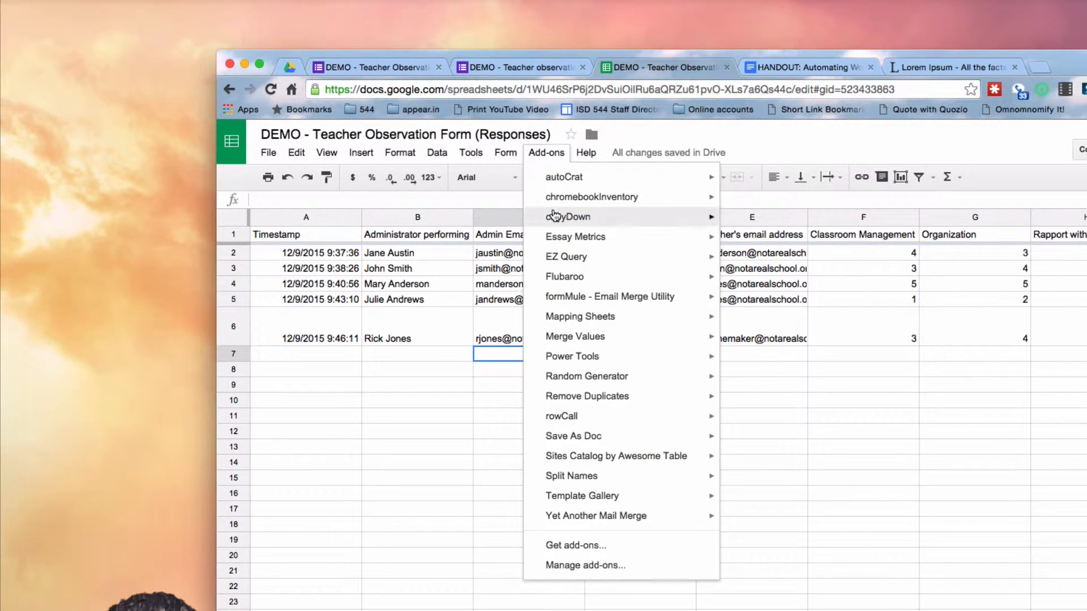
{"action": "mouse_move", "coordinate": [554, 216]}
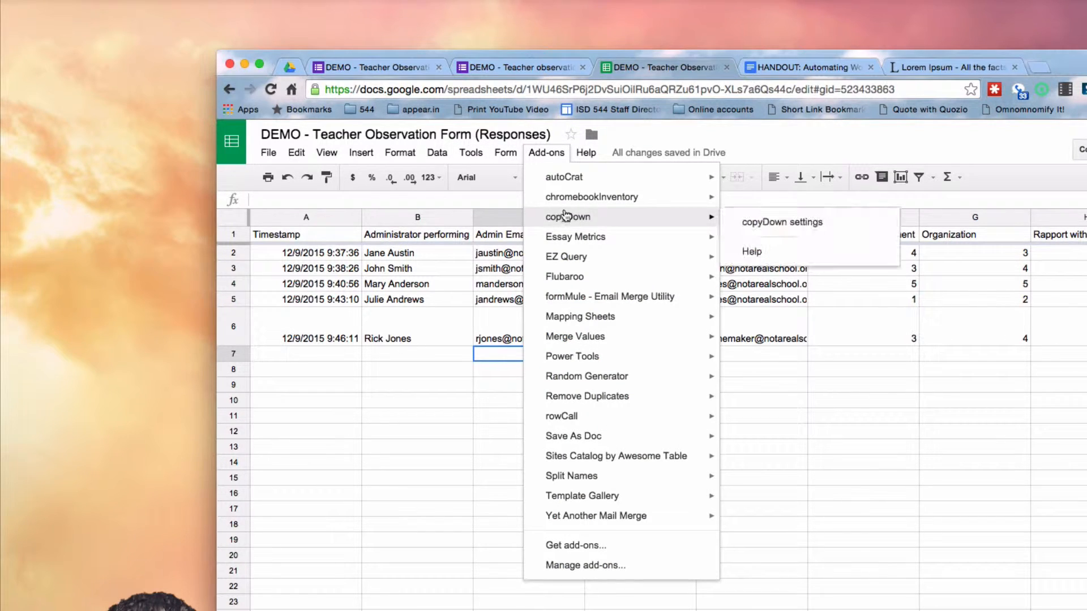
{"action": "left_click", "coordinate": [776, 222]}
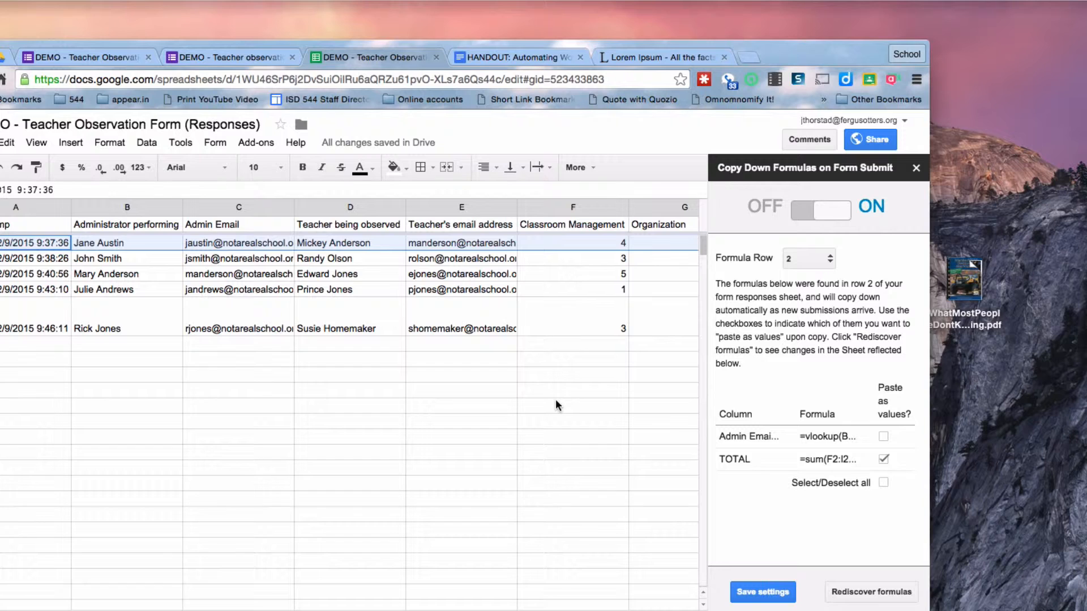
{"action": "left_click", "coordinate": [883, 437]}
{"action": "left_click", "coordinate": [759, 594]}
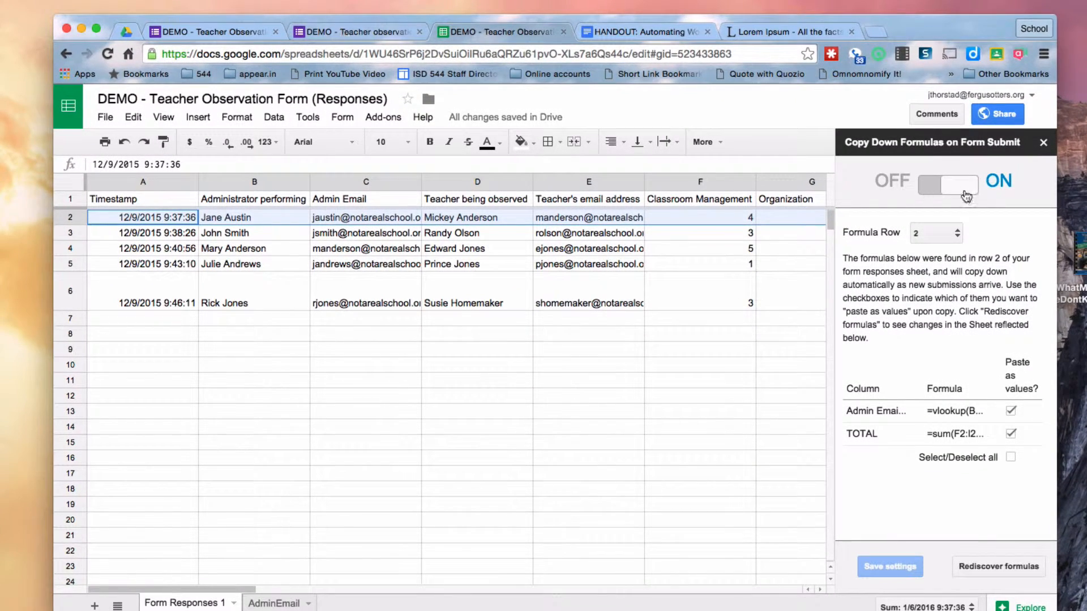
{"action": "left_click", "coordinate": [1043, 142]}
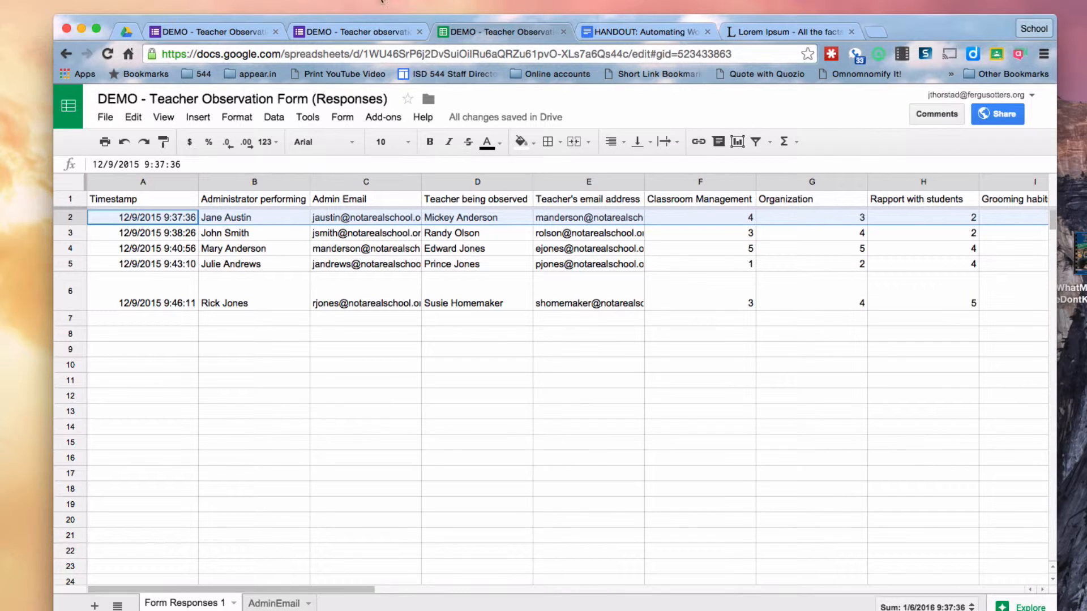
{"action": "left_click", "coordinate": [358, 32]}
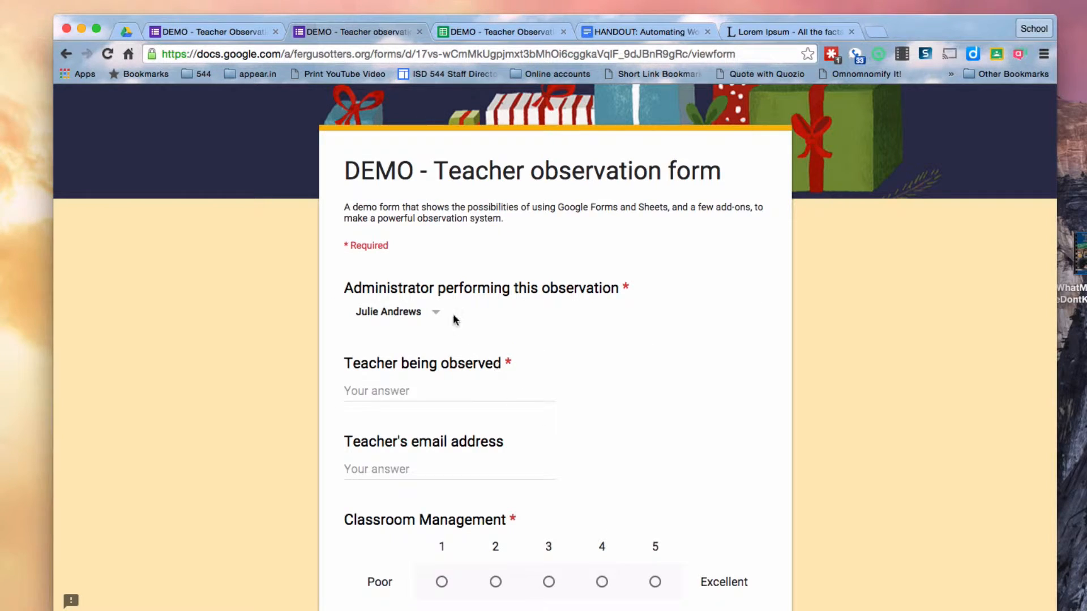
Choose the observing administrator and enter the observed teacher's name and email address
{"action": "left_click", "coordinate": [430, 319]}
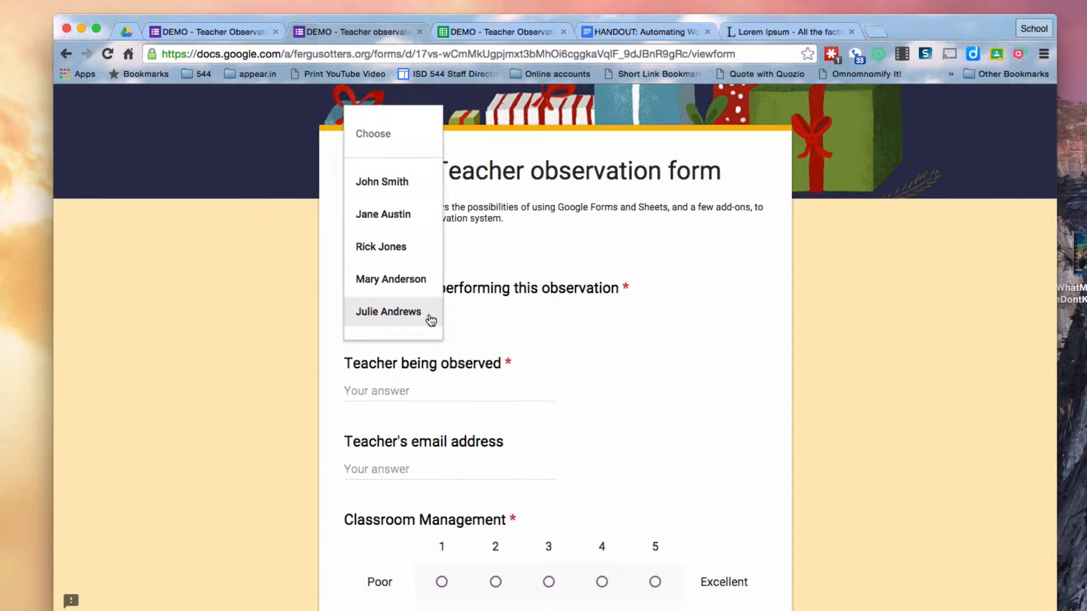
{"action": "left_click", "coordinate": [409, 249]}
{"action": "left_click", "coordinate": [398, 388]}
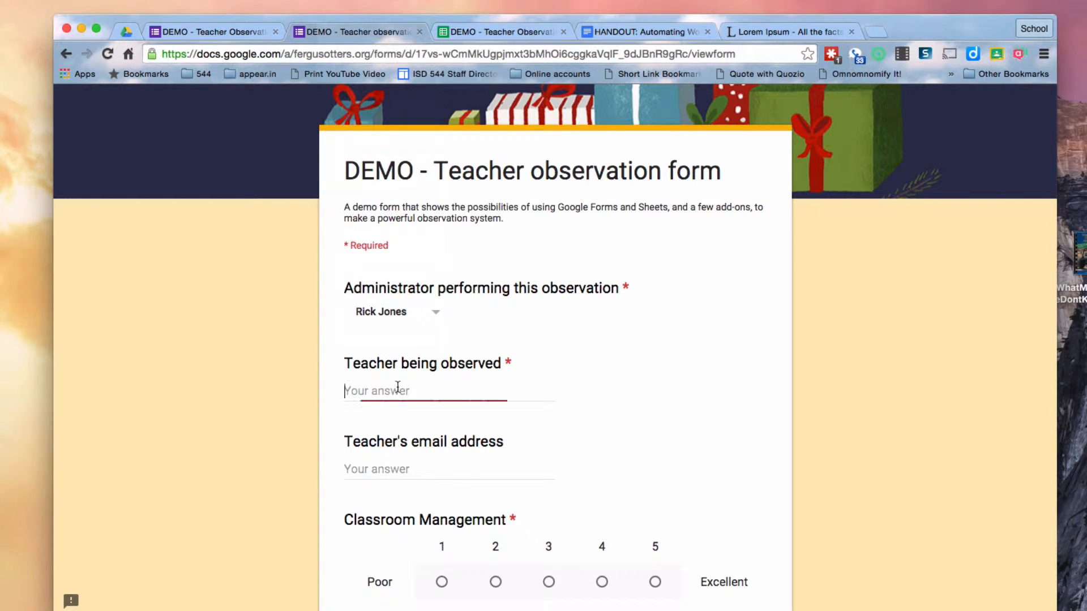
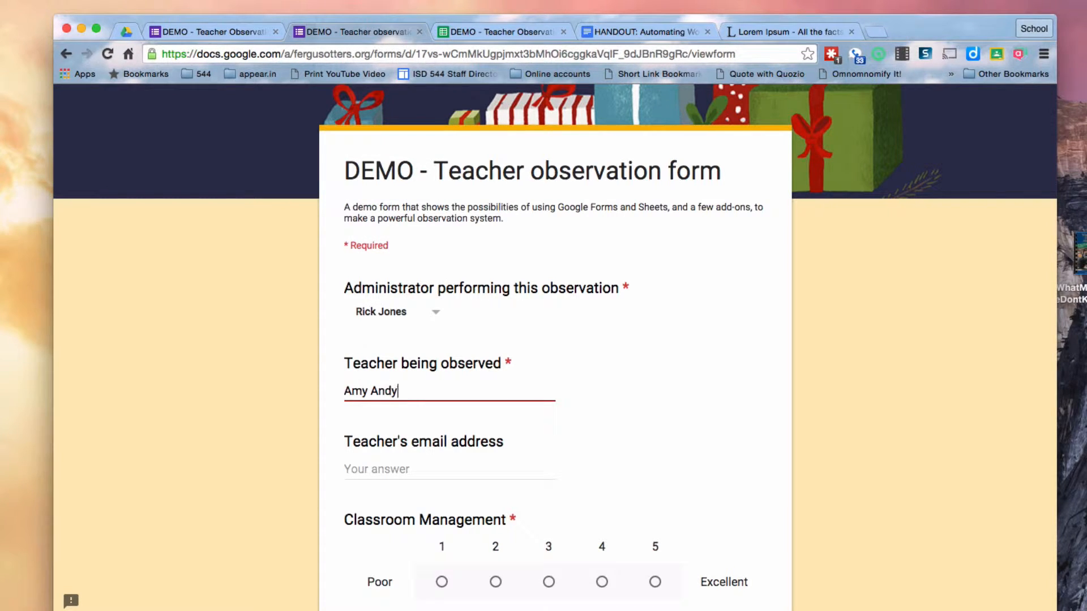
{"action": "left_click", "coordinate": [394, 468]}
{"action": "type", "text": "aandy@notarealschool.org"}
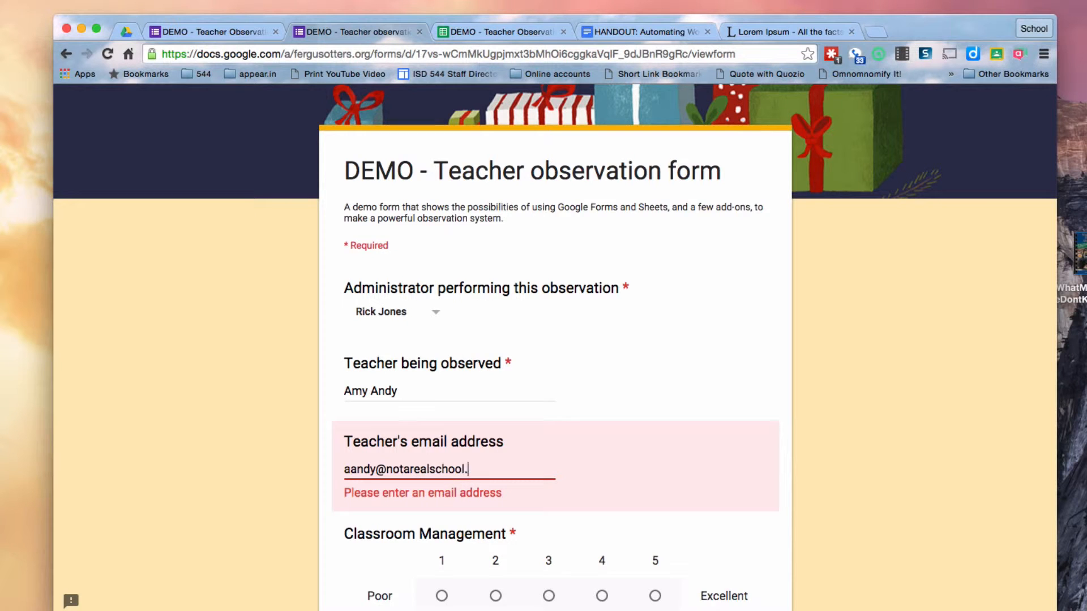
Rate Classroom Management, Organization, Rapport with students and Grooming habits each a 3
{"action": "scroll", "coordinate": [601, 482], "scroll_direction": "down", "scroll_amount": 1}
{"action": "scroll", "coordinate": [602, 481], "scroll_direction": "down", "scroll_amount": 1}
{"action": "left_click", "coordinate": [549, 451]}
{"action": "left_click", "coordinate": [548, 564]}
{"action": "scroll", "coordinate": [552, 560], "scroll_direction": "down", "scroll_amount": 3}
{"action": "left_click", "coordinate": [549, 498]}
{"action": "left_click", "coordinate": [549, 606]}
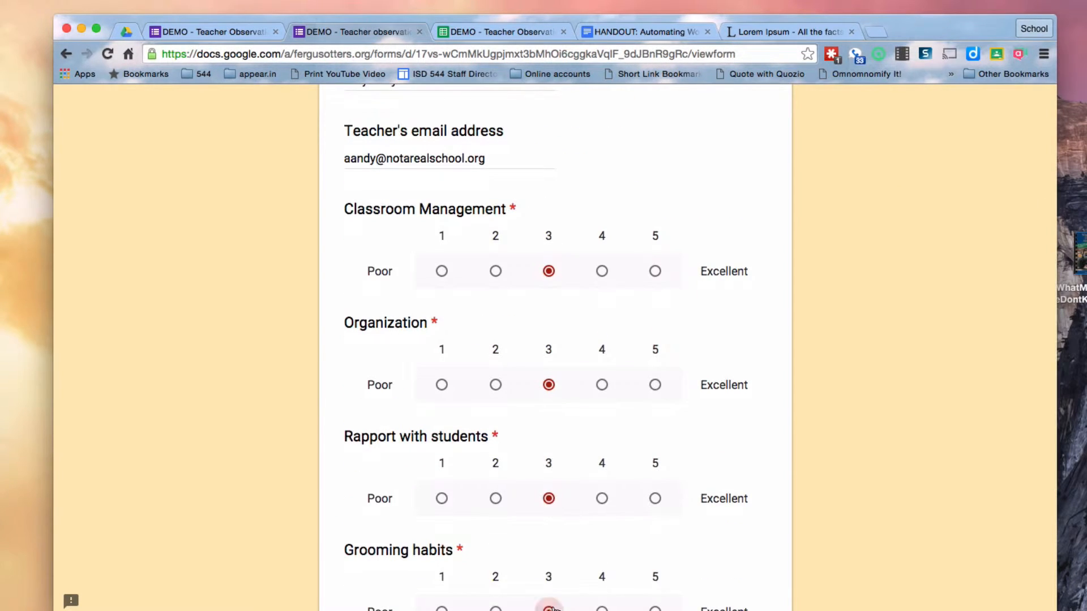
Type a placeholder summary and submit the observation form
{"action": "scroll", "coordinate": [549, 604], "scroll_direction": "down", "scroll_amount": 4}
{"action": "left_click", "coordinate": [397, 450]}
{"action": "type", "text": "sldjf lksjdfl sdkf jlksjf lksjd flksd"}
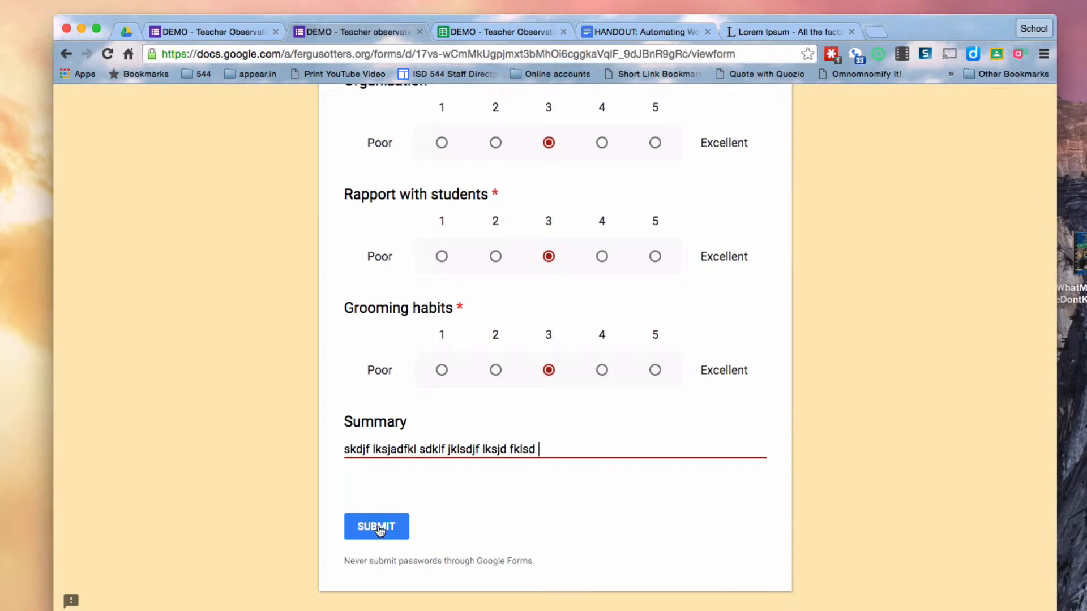
{"action": "left_click", "coordinate": [376, 526]}
{"action": "left_click", "coordinate": [502, 31]}
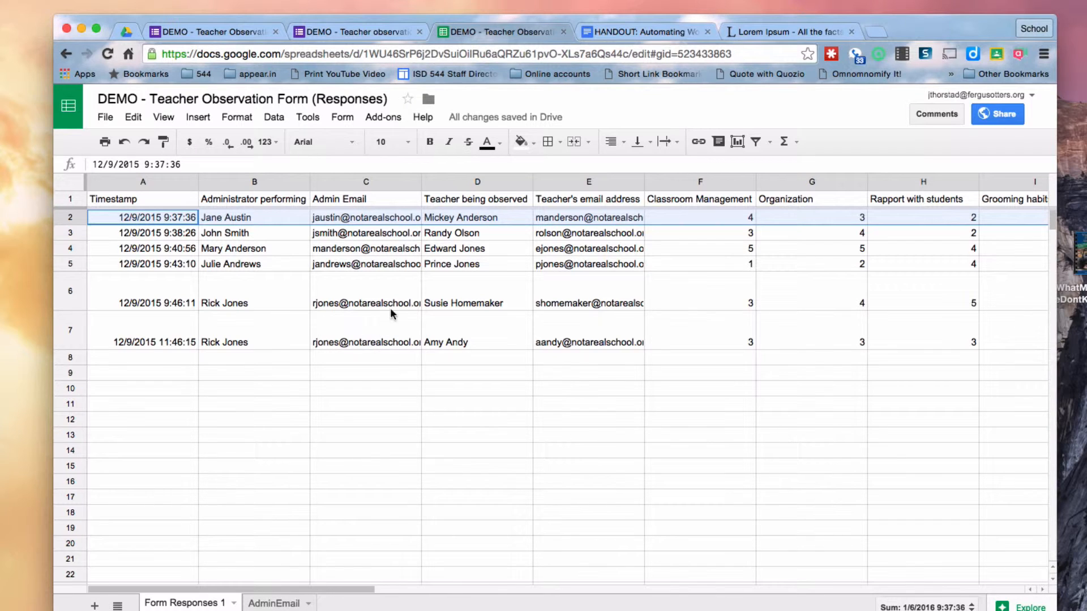
Compare row 7's Admin Email value with the lookup formula in C2
{"action": "left_click", "coordinate": [372, 340]}
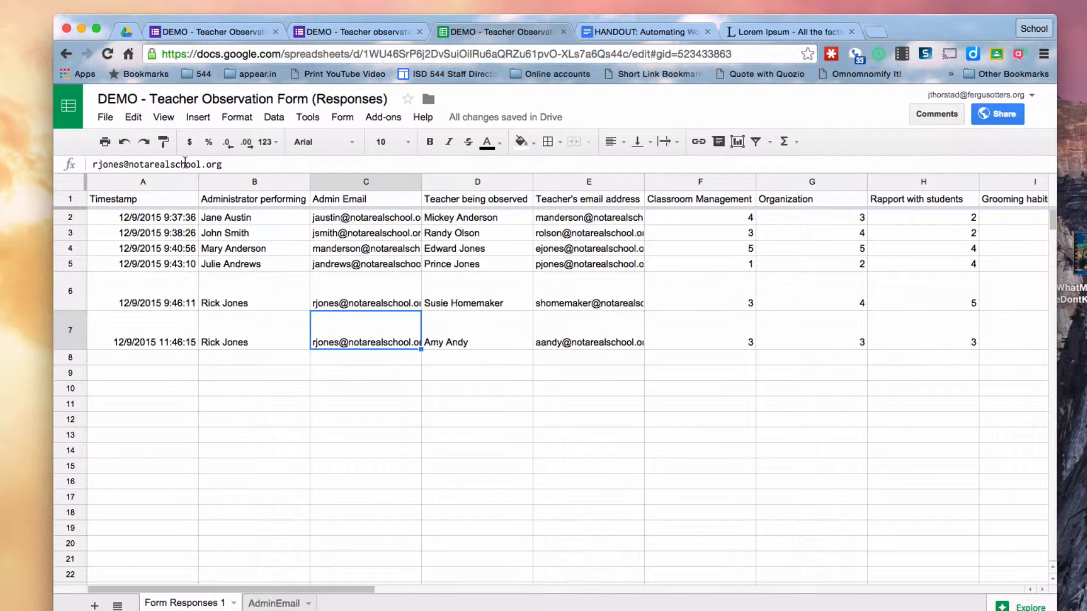
{"action": "left_click", "coordinate": [348, 220]}
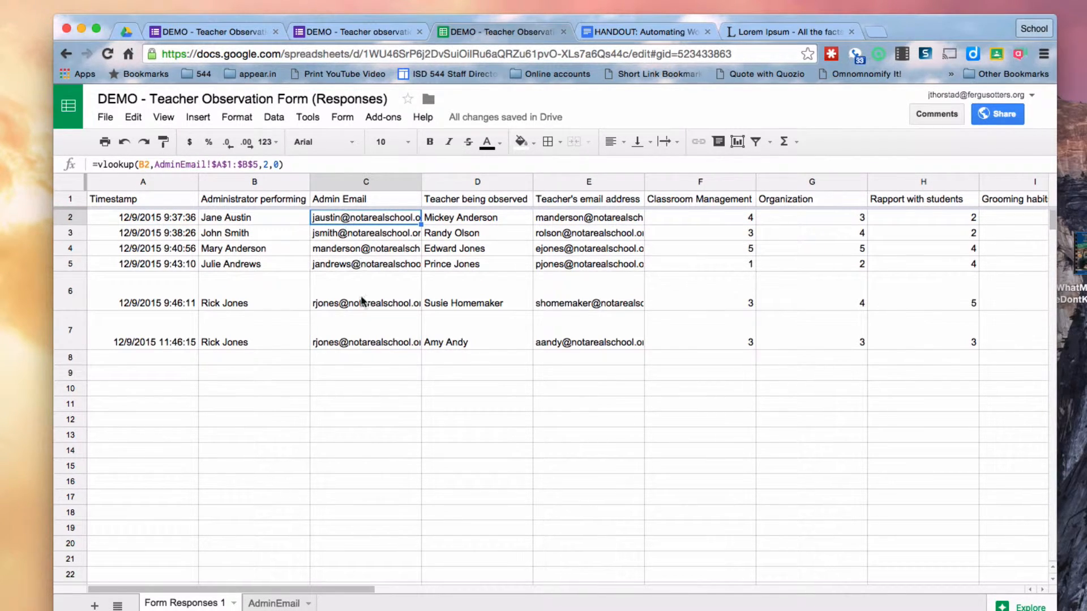
{"action": "left_click", "coordinate": [349, 338]}
Confirm J7's TOTAL holds the value 12, compared against J2's formula
{"action": "scroll", "coordinate": [815, 508], "scroll_direction": "right", "scroll_amount": 4}
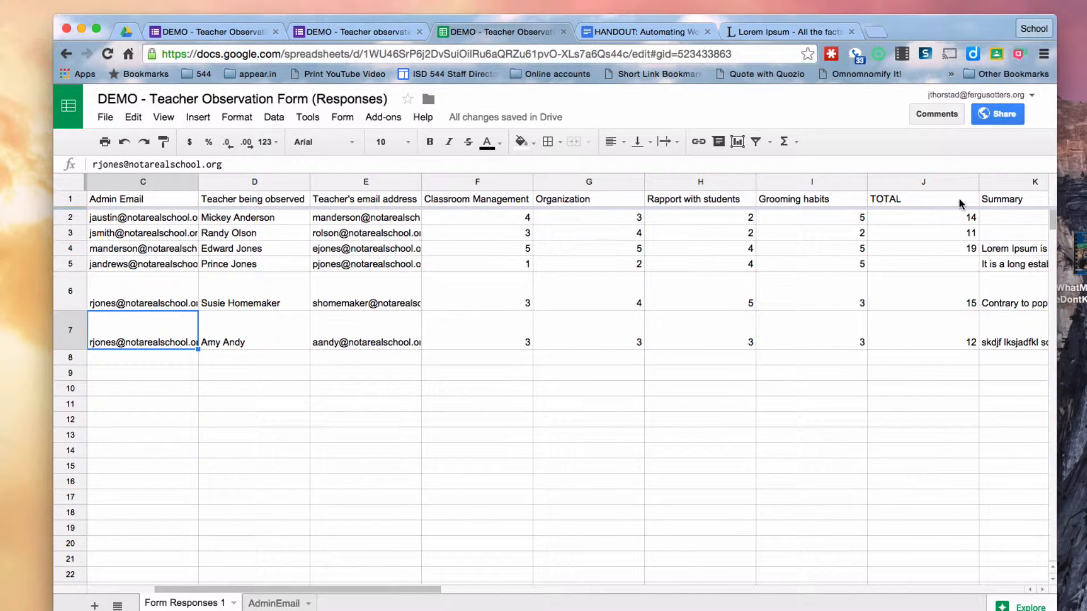
{"action": "left_click", "coordinate": [949, 334]}
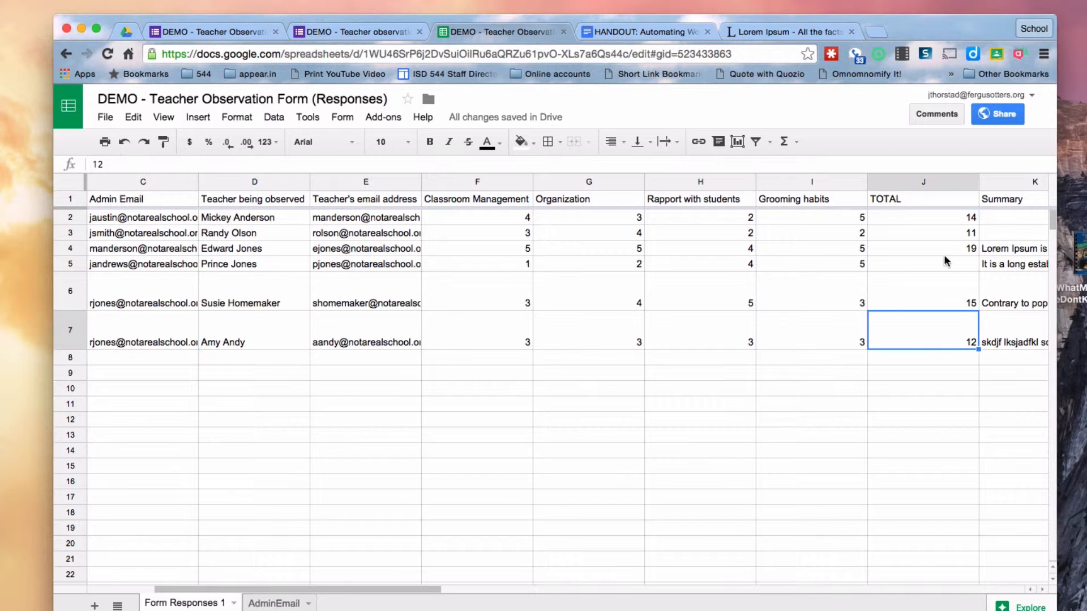
{"action": "left_click", "coordinate": [943, 218]}
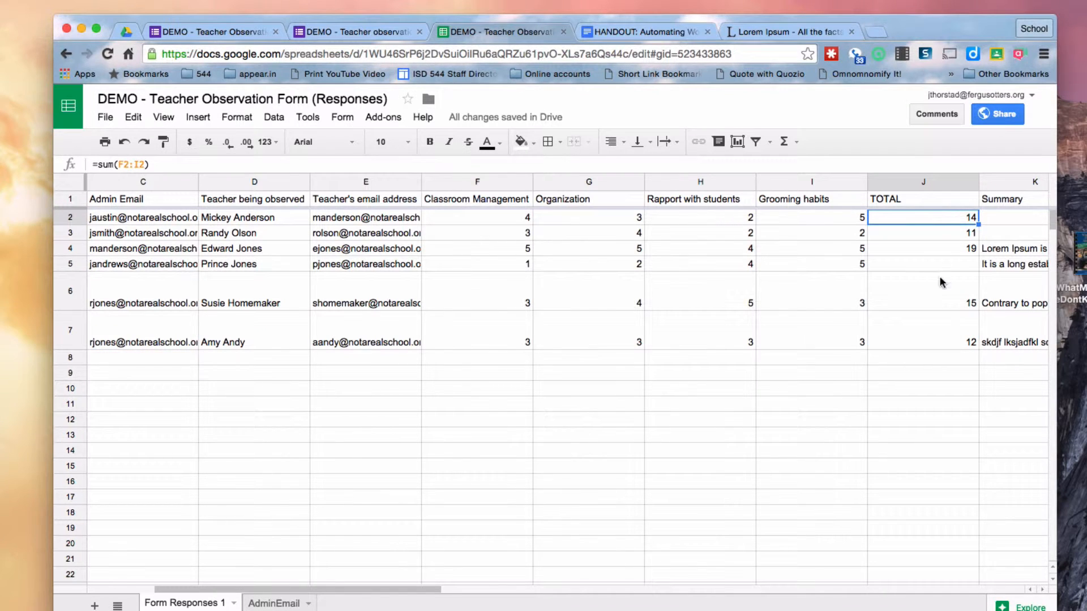
{"action": "left_click", "coordinate": [937, 325]}
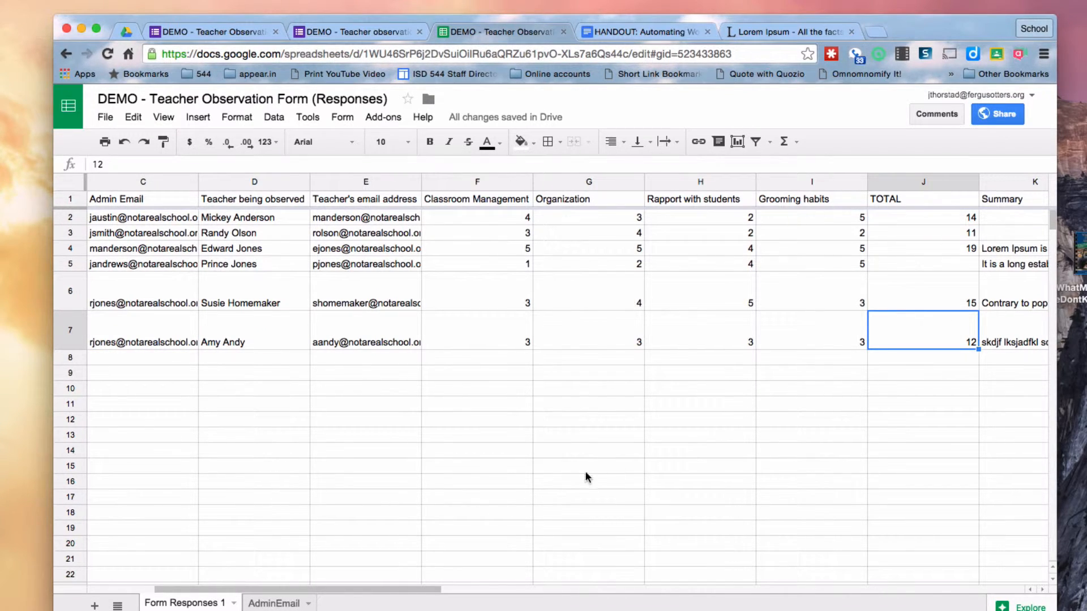
{"action": "scroll", "coordinate": [585, 478], "scroll_direction": "left", "scroll_amount": 4}
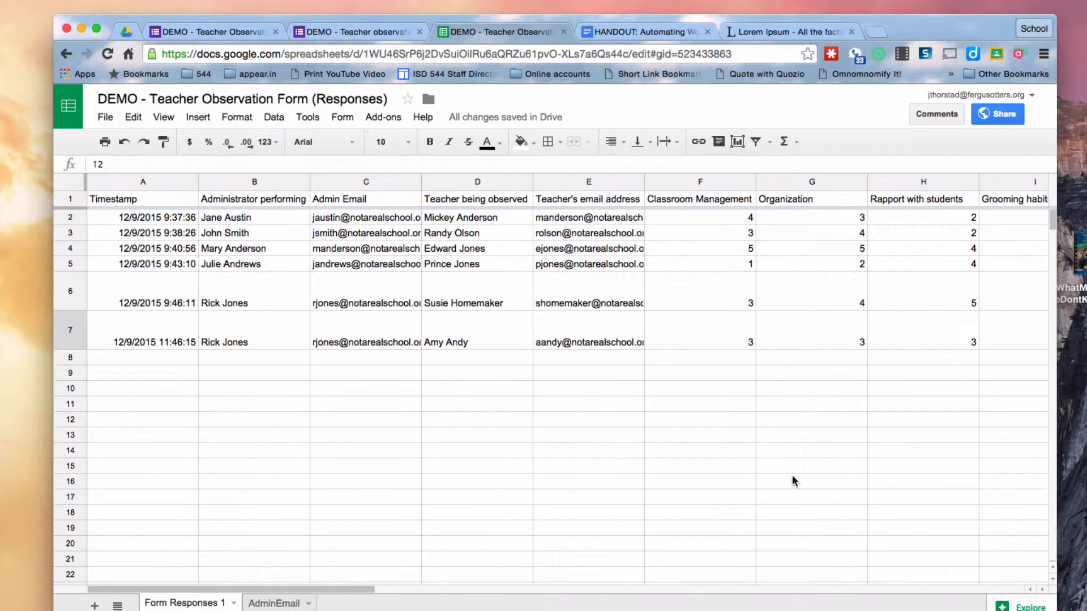
{"action": "scroll", "coordinate": [792, 479], "scroll_direction": "right", "scroll_amount": 5}
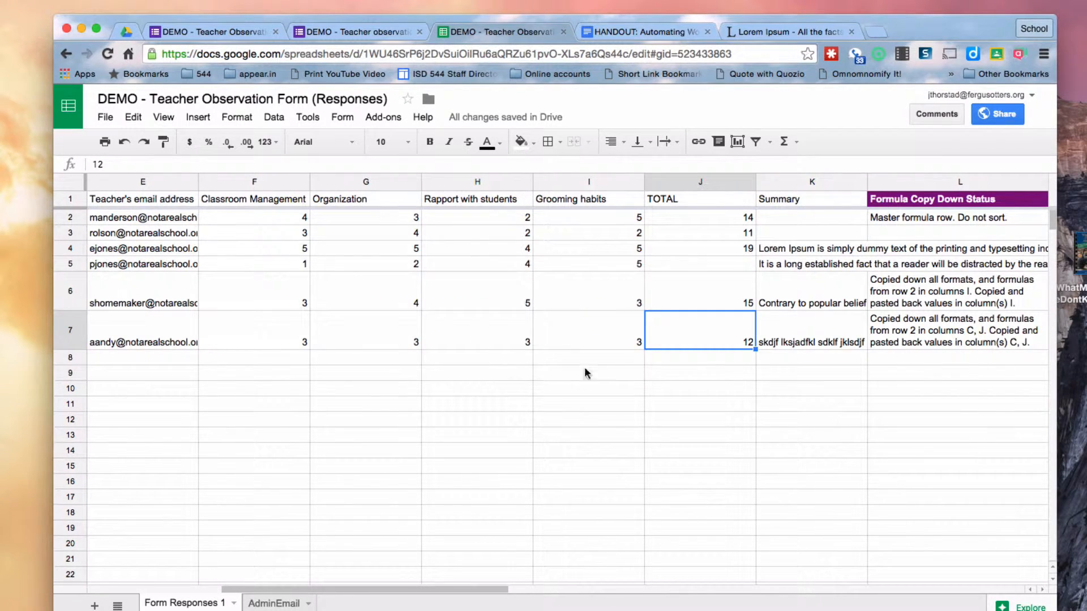
{"action": "scroll", "coordinate": [577, 374], "scroll_direction": "left", "scroll_amount": 4}
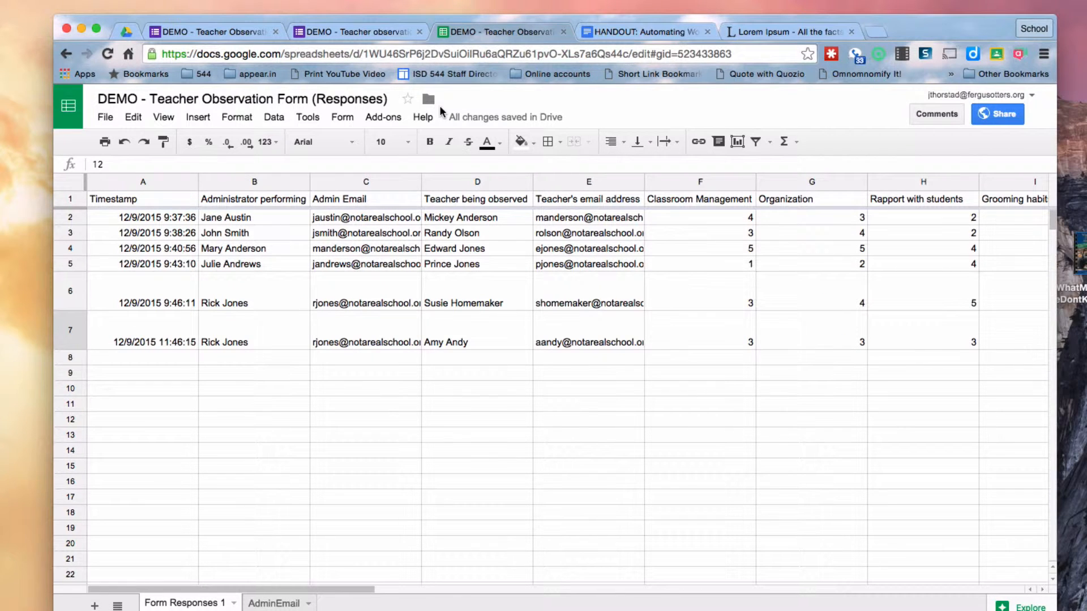
Open formMule's Build / preview templates editor from the Add-ons menu
{"action": "left_click", "coordinate": [387, 118]}
{"action": "mouse_move", "coordinate": [412, 261]}
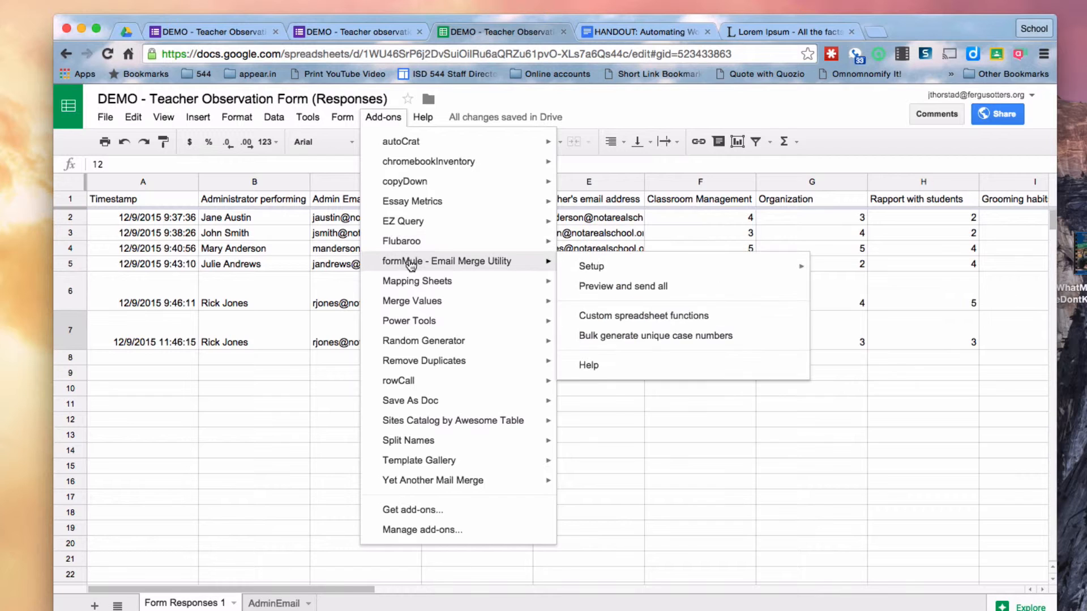
{"action": "mouse_move", "coordinate": [615, 266]}
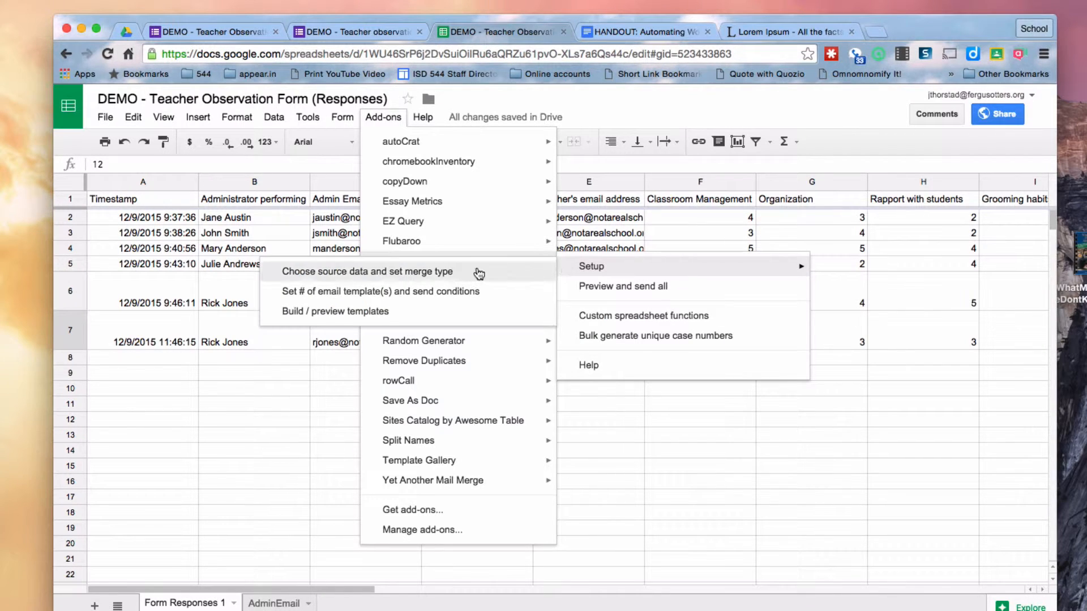
{"action": "left_click", "coordinate": [352, 312]}
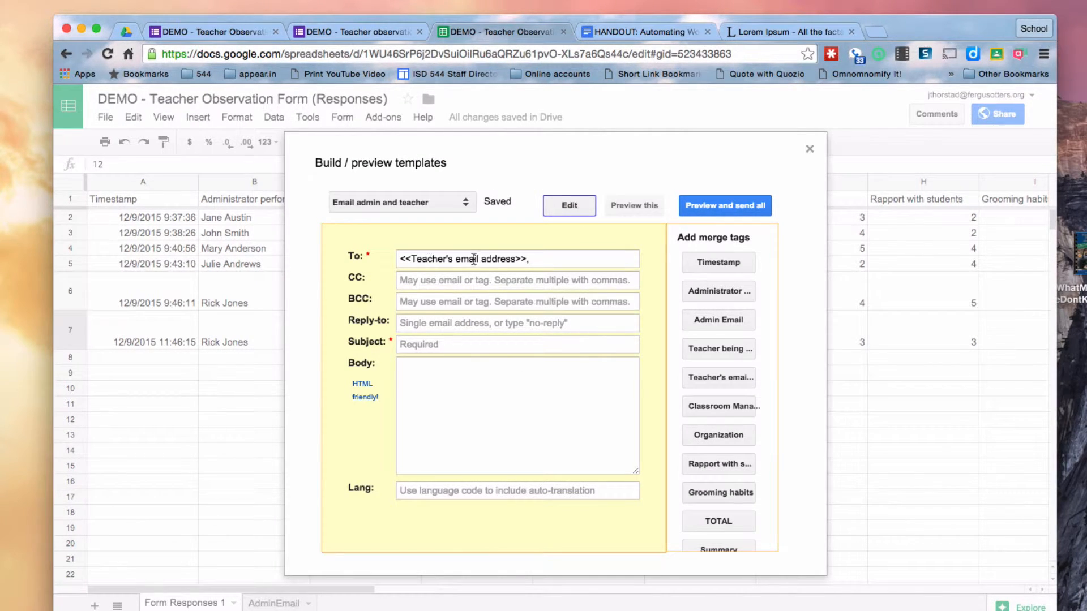
Add Admin Email to the recipients and set subject 'Summary of observation for <<Teacher being observed>>'
{"action": "left_click", "coordinate": [559, 262]}
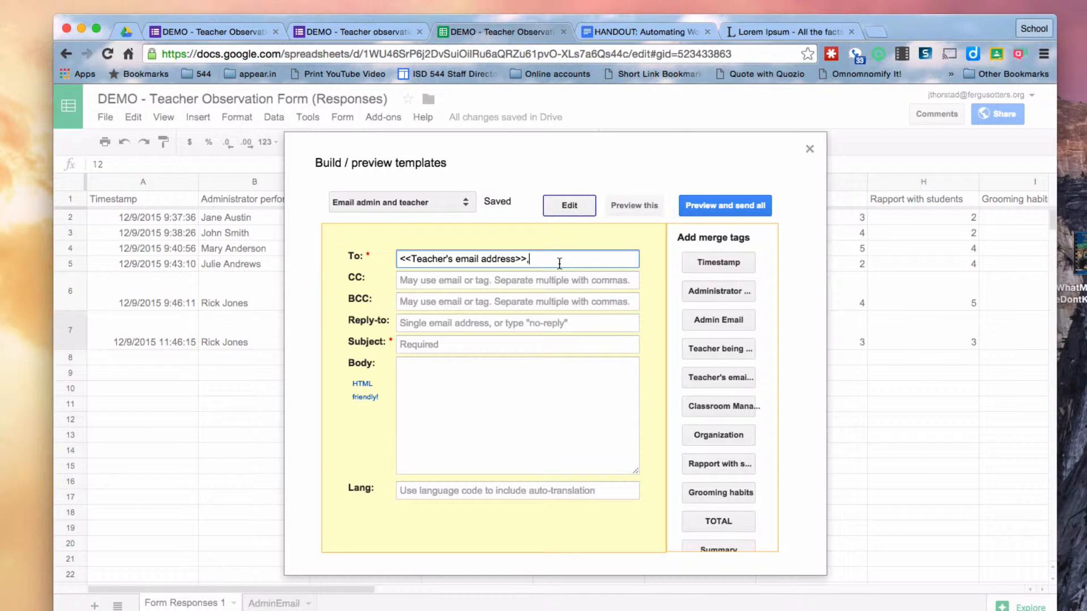
{"action": "left_click", "coordinate": [713, 320]}
{"action": "left_click", "coordinate": [428, 344]}
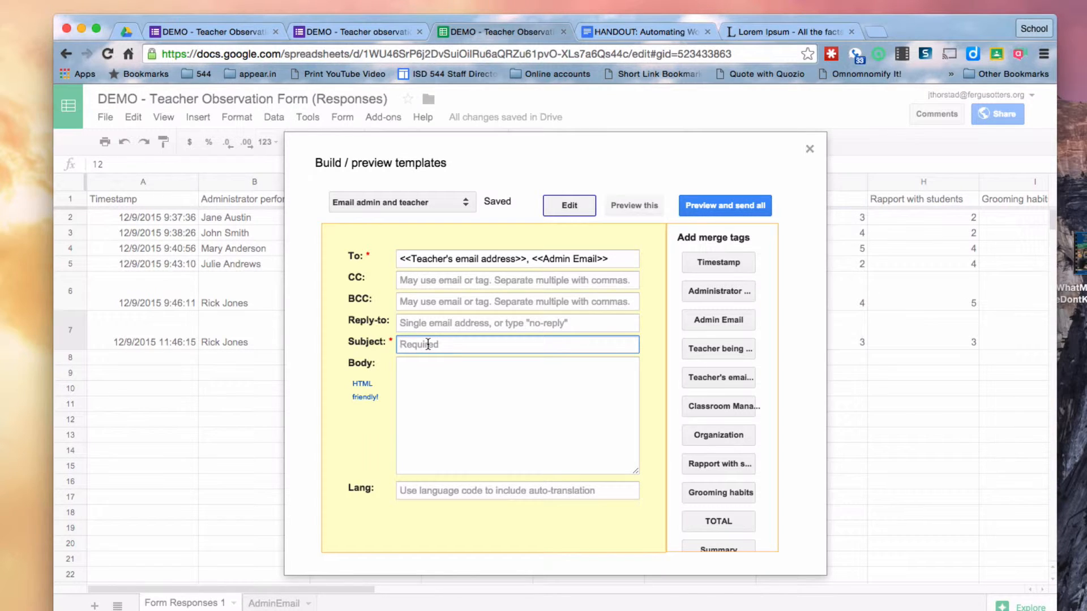
{"action": "type", "text": "Summar y of observation for"}
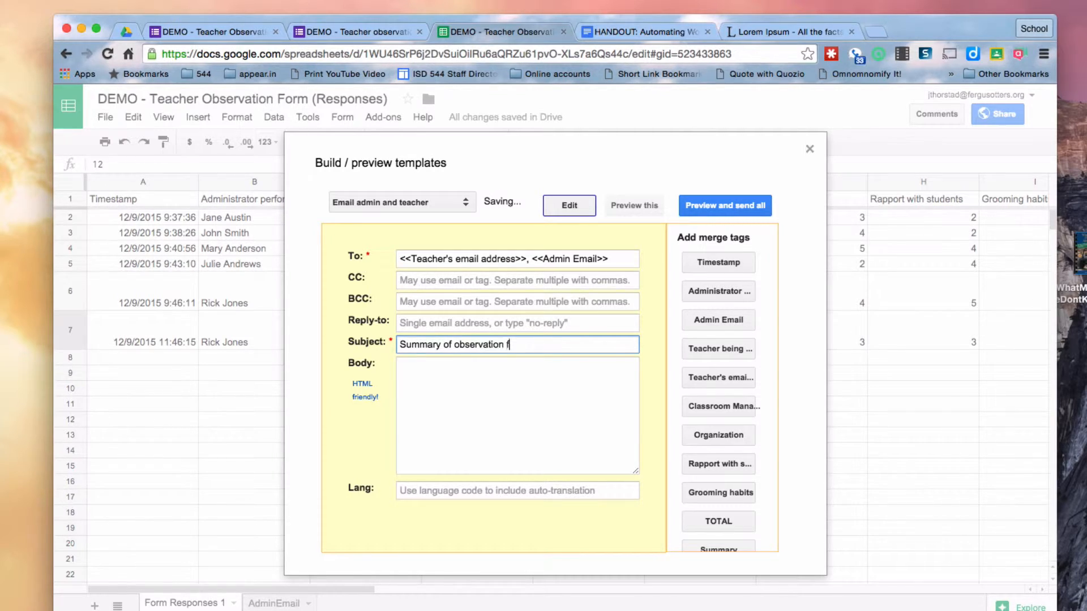
{"action": "left_click", "coordinate": [728, 349]}
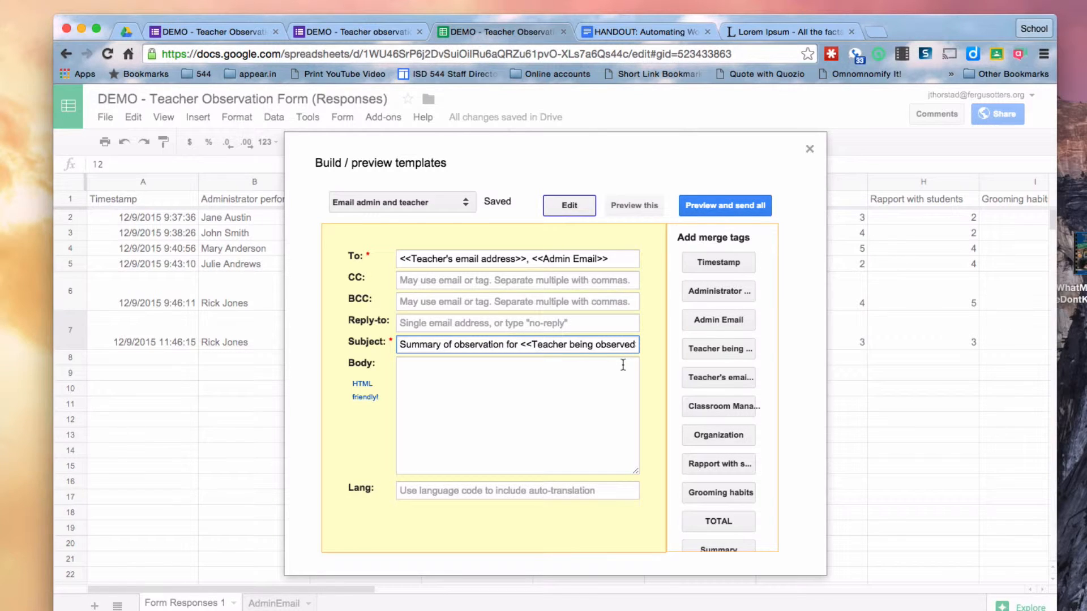
{"action": "left_click", "coordinate": [448, 404]}
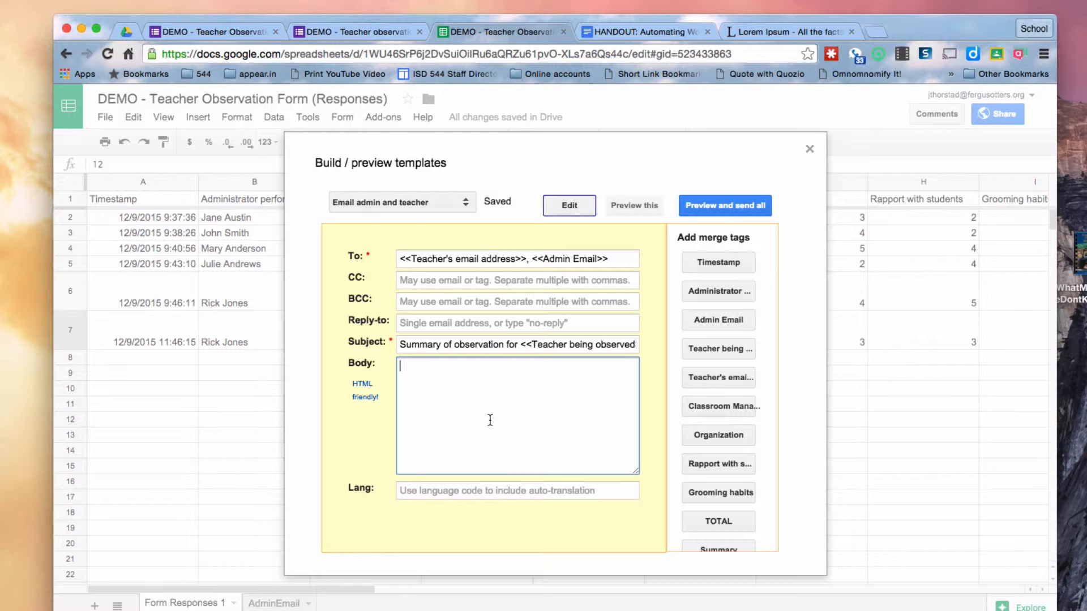
Begin the body with 'This email is a summary of <<Administrator performing this observation>>'
{"action": "type", "text": "This email is a summar"}
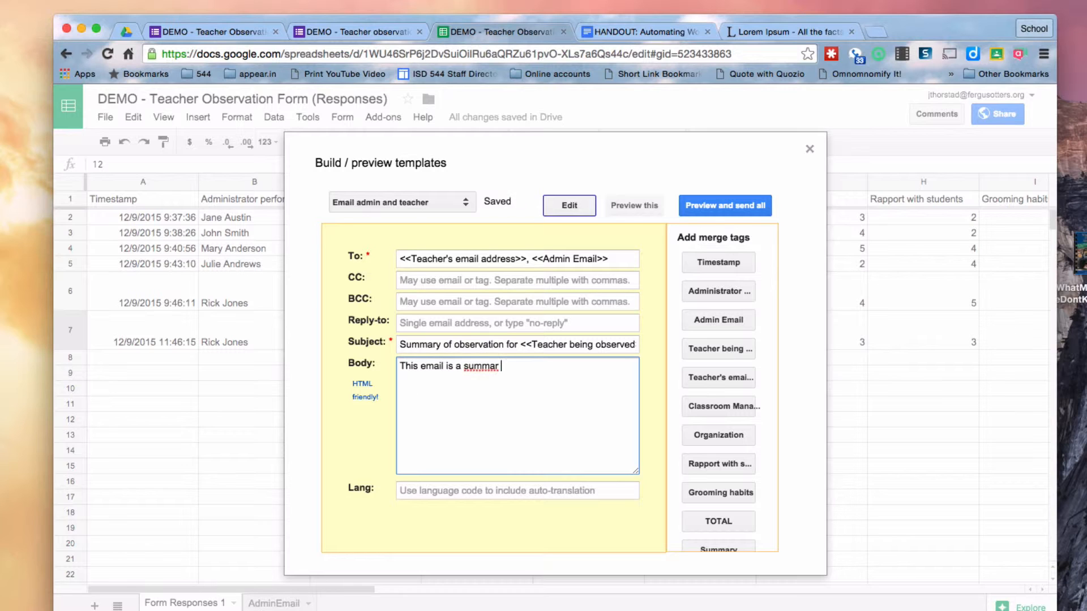
{"action": "type", "text": "y of"}
{"action": "left_click", "coordinate": [724, 291]}
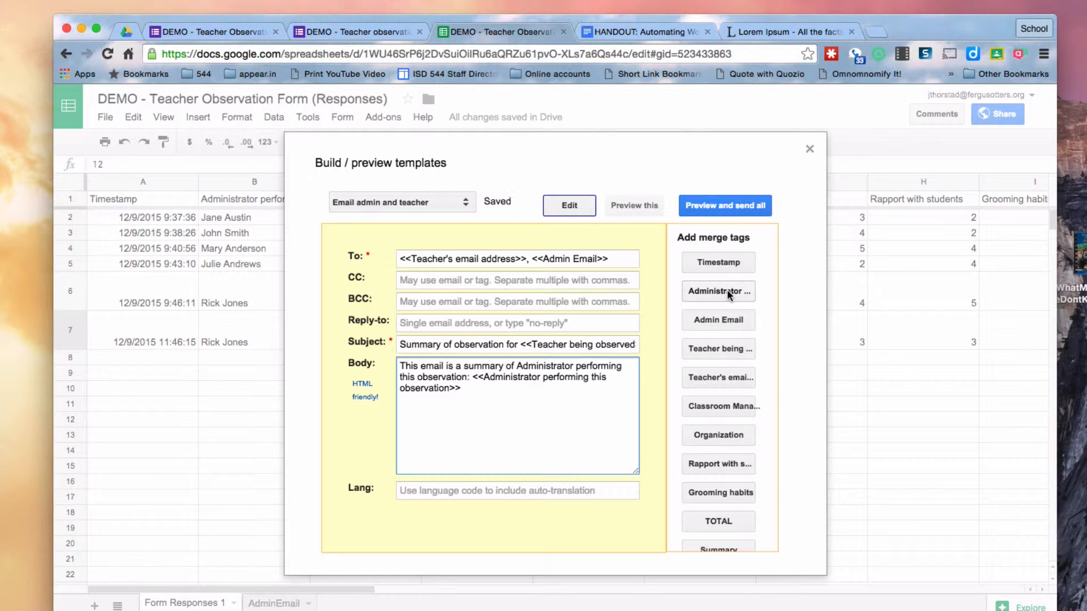
{"action": "left_click_drag", "start_coordinate": [474, 378], "coordinate": [516, 367]}
{"action": "key", "text": "BackSpace"}
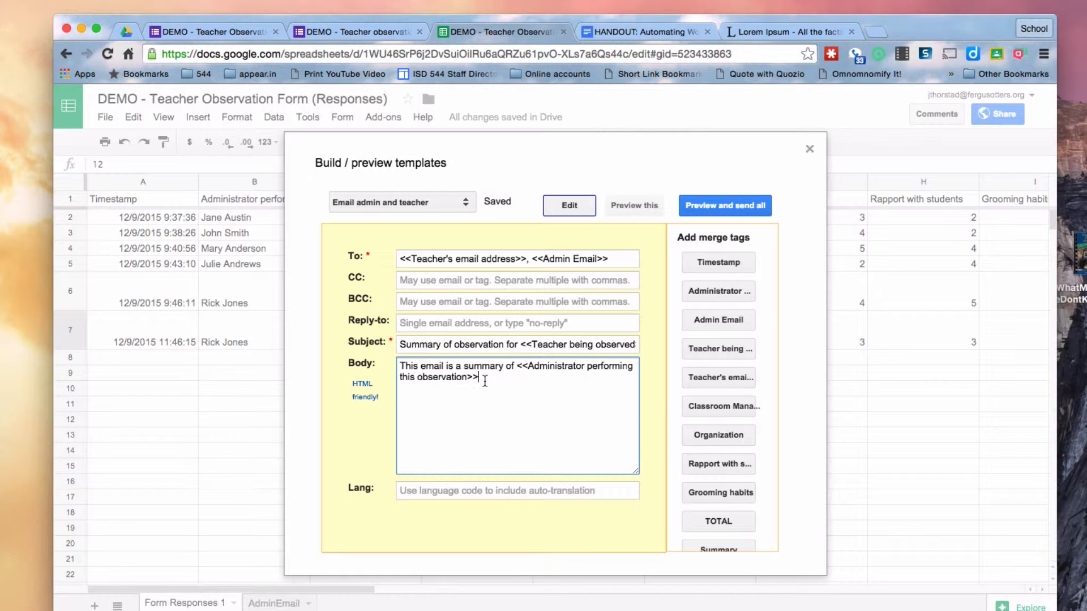
Add ''s observation of <<Teacher being observed>>.' and paste the body wrapped in <p> tags
{"action": "type", "text": "'s observat"}
{"action": "type", "text": "ion of Teacher being observed:"}
{"action": "left_click", "coordinate": [718, 349]}
{"action": "mouse_move", "coordinate": [445, 389]}
{"action": "left_mouse_down"}
{"action": "mouse_move", "coordinate": [482, 379]}
{"action": "mouse_move", "coordinate": [444, 388]}
{"action": "left_mouse_up"}
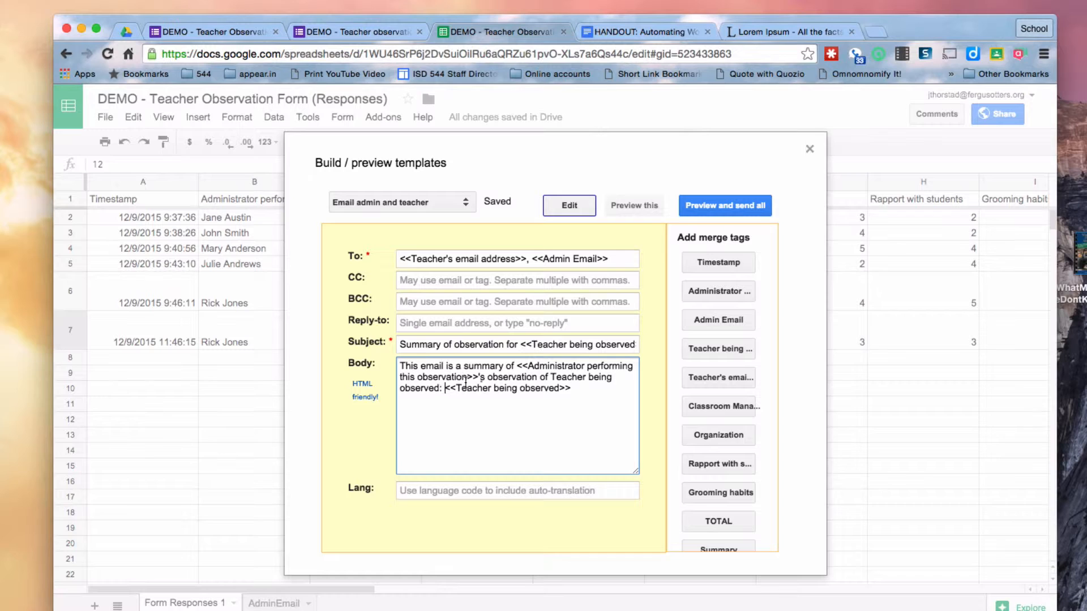
{"action": "left_click", "coordinate": [551, 378], "text": "shift"}
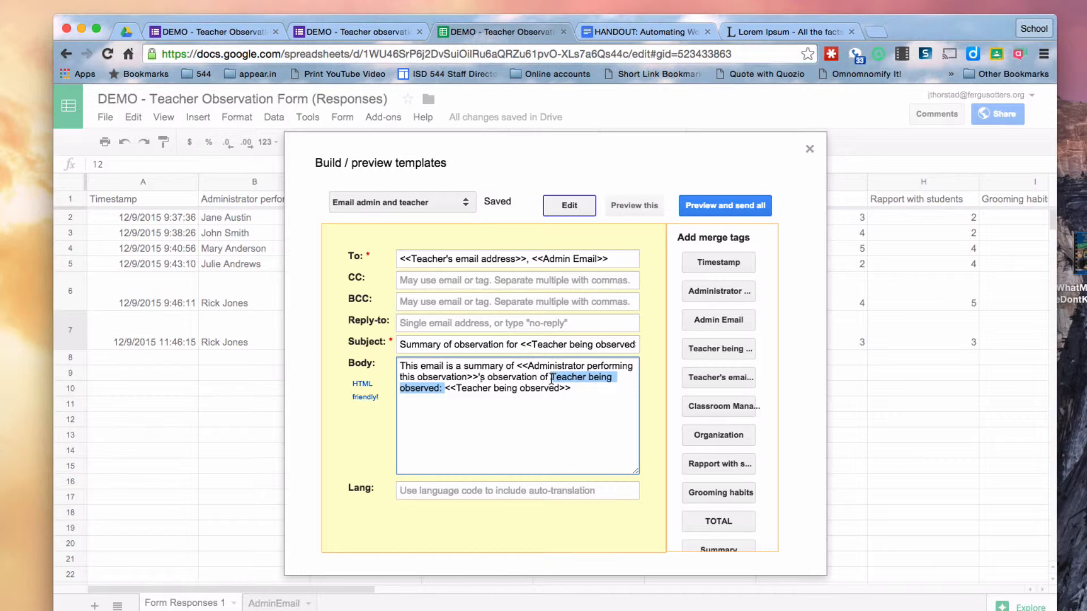
{"action": "key", "text": "BackSpace"}
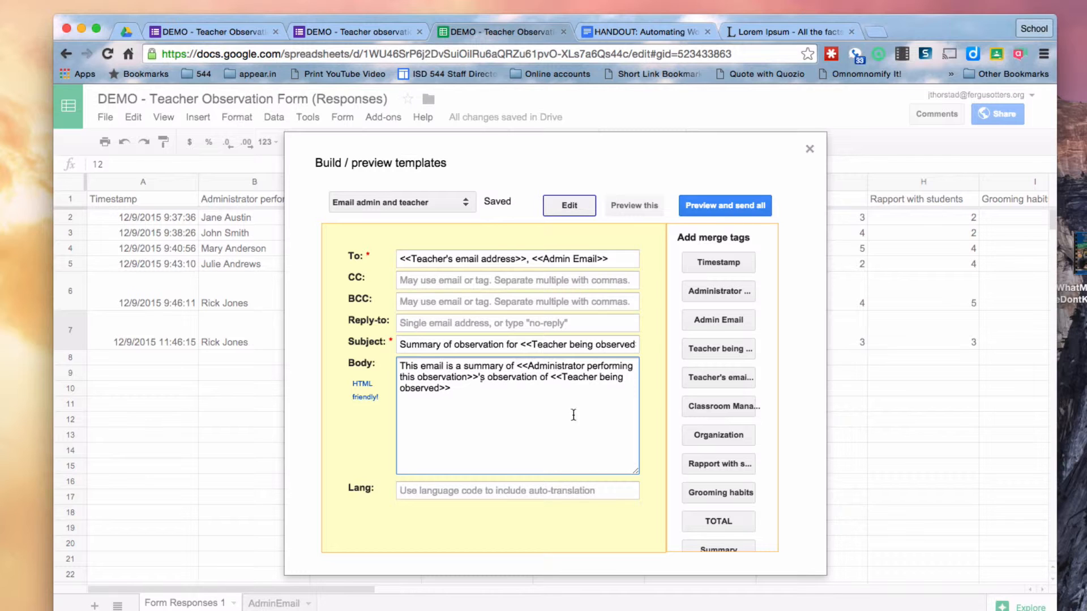
{"action": "key", "text": "super+a"}
{"action": "type", "text": "<p>This email is a summary of <<Administrator performing this observation>>'s observation of <<Teacher being observed>>.</p>  <p>"}
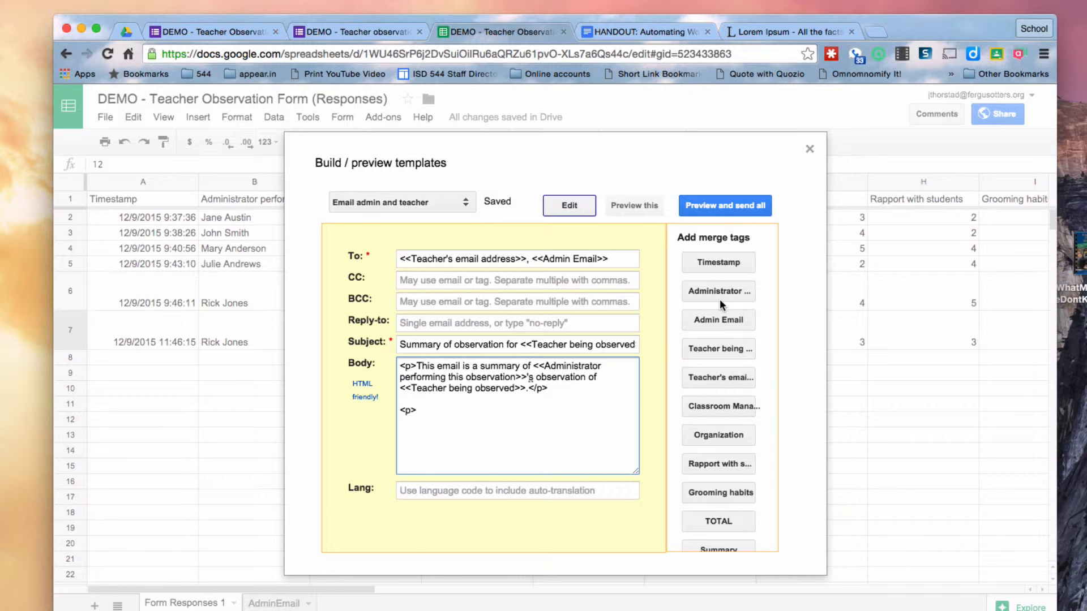
List Timestamp, Classroom Management, Organization, Rapport with students, Grooming habits, TOTAL and Summary merge tags in the body
{"action": "left_click", "coordinate": [716, 264]}
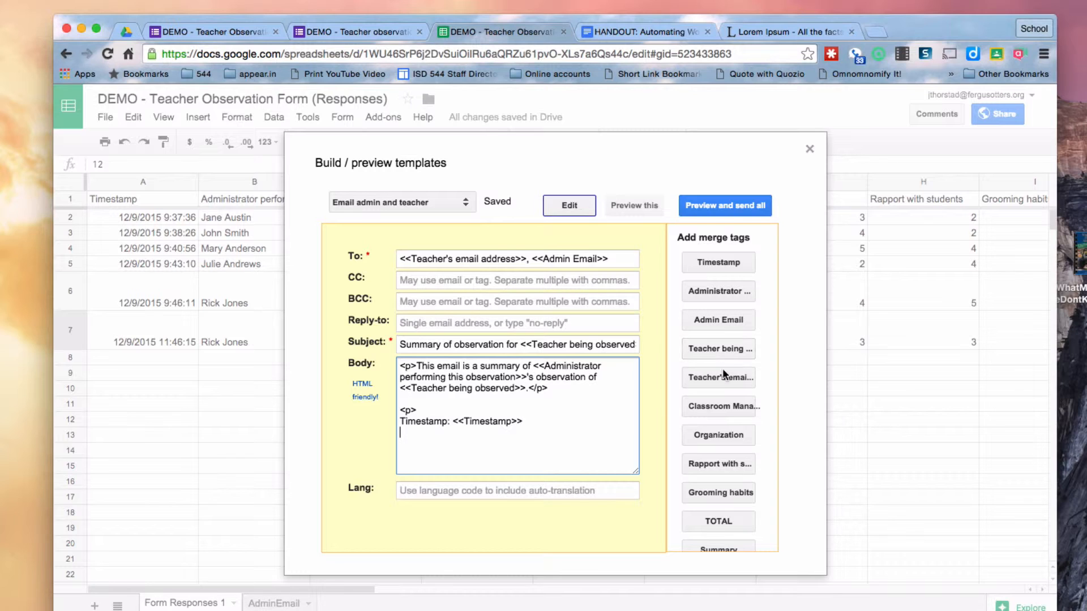
{"action": "left_click", "coordinate": [725, 400]}
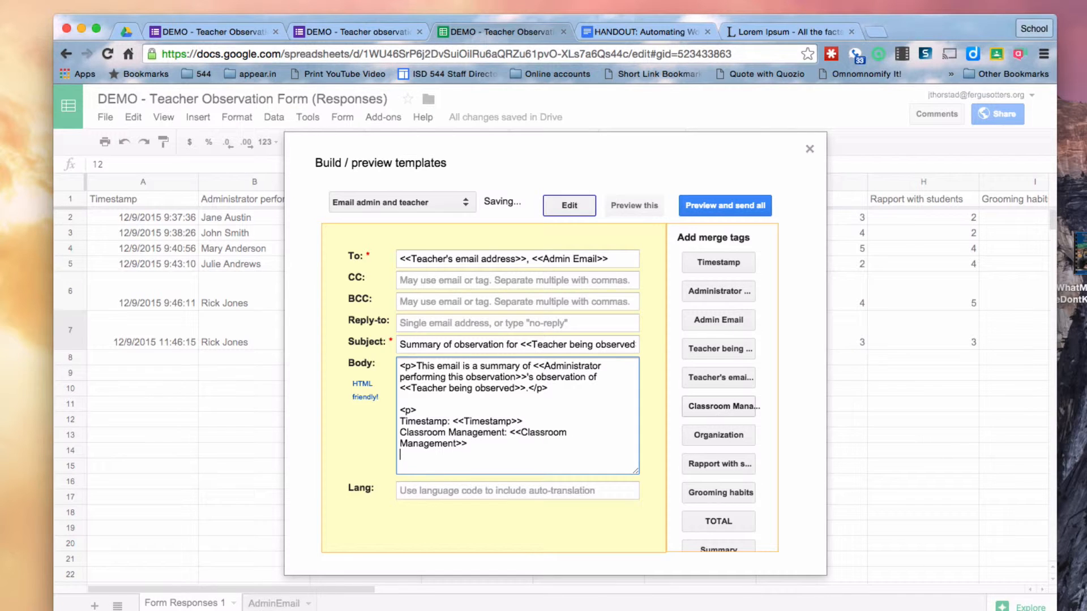
{"action": "left_click", "coordinate": [720, 435]}
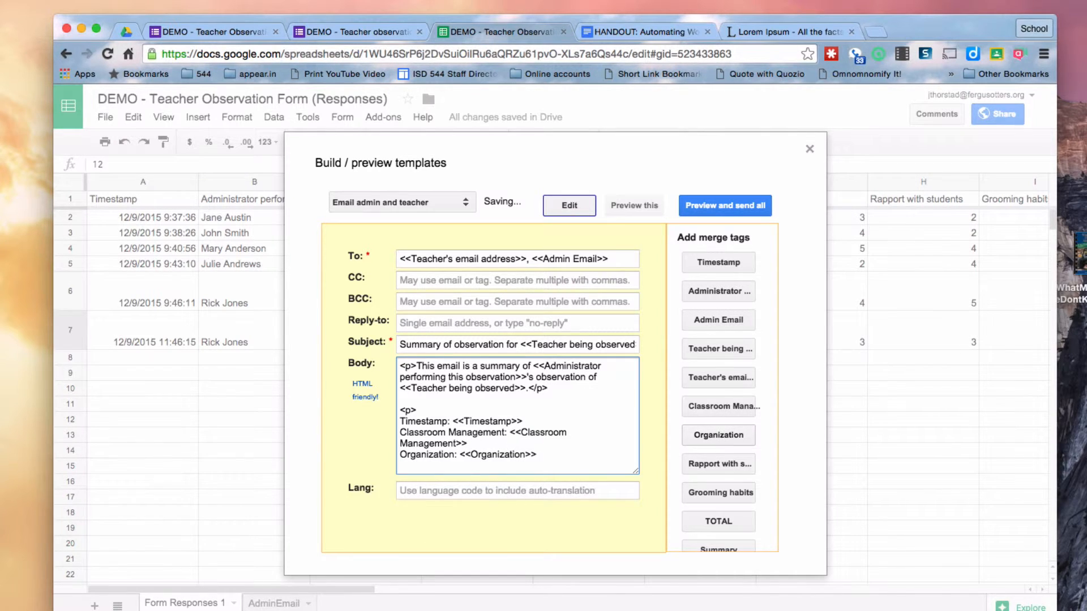
{"action": "left_click", "coordinate": [720, 463]}
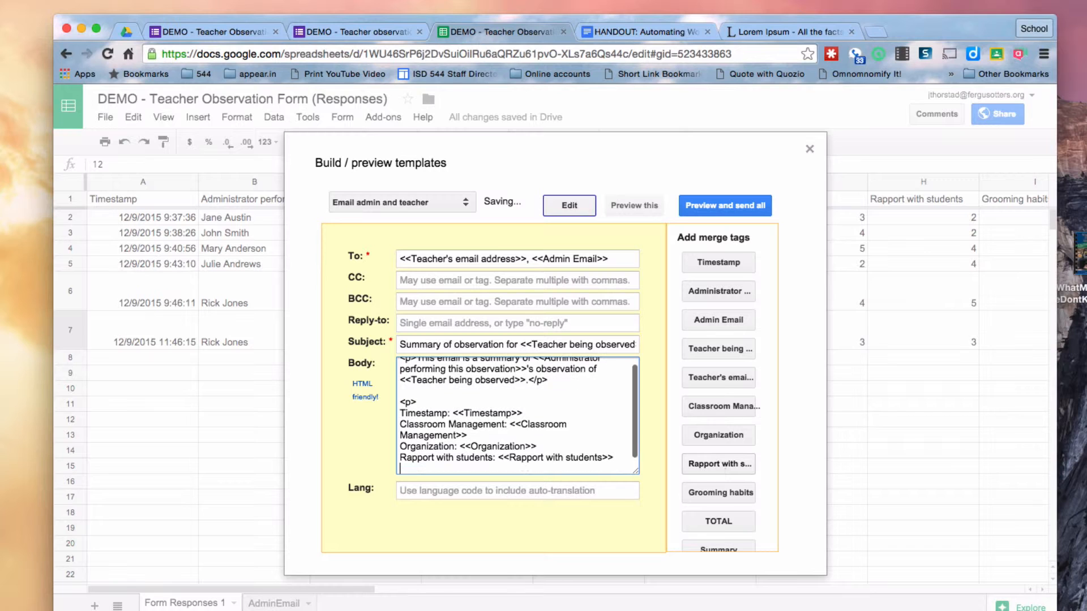
{"action": "left_click", "coordinate": [719, 493]}
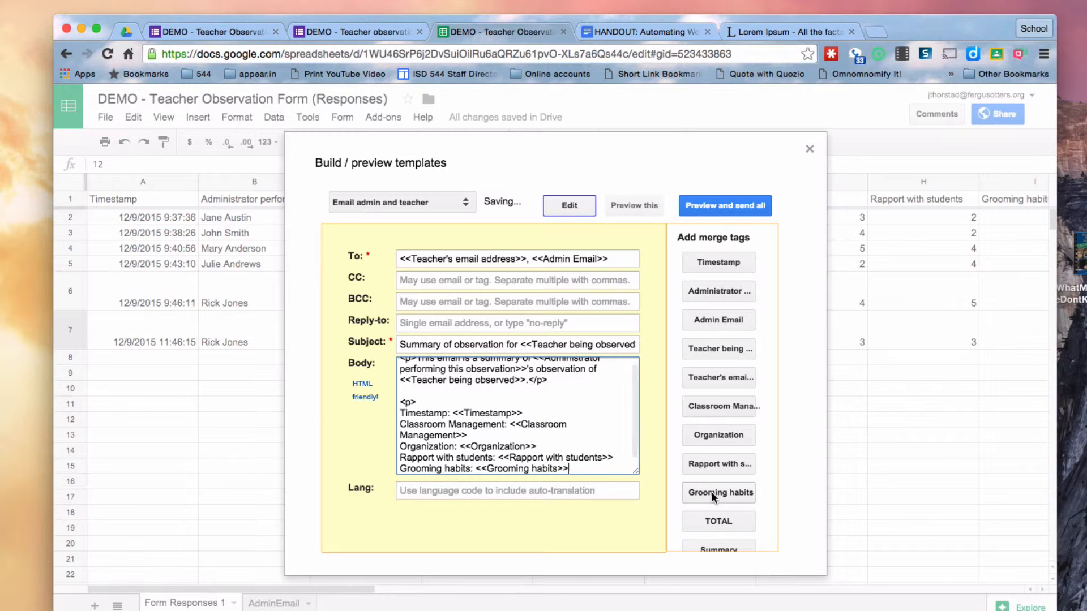
{"action": "left_click", "coordinate": [718, 521]}
{"action": "scroll", "coordinate": [718, 521], "scroll_direction": "down", "scroll_amount": 1}
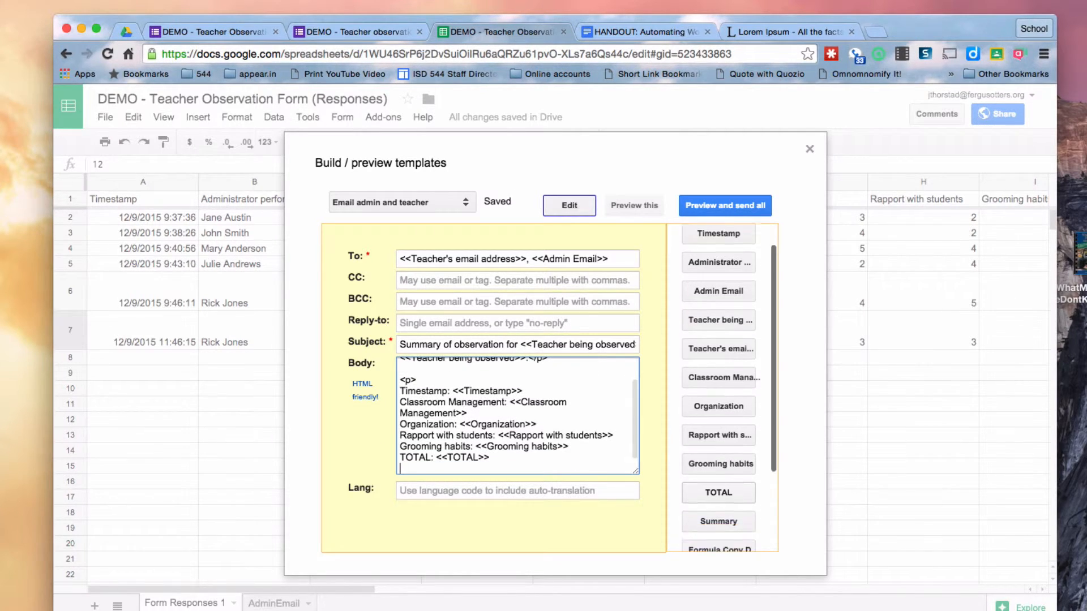
{"action": "scroll", "coordinate": [719, 498], "scroll_direction": "down", "scroll_amount": 1}
{"action": "left_click", "coordinate": [717, 498]}
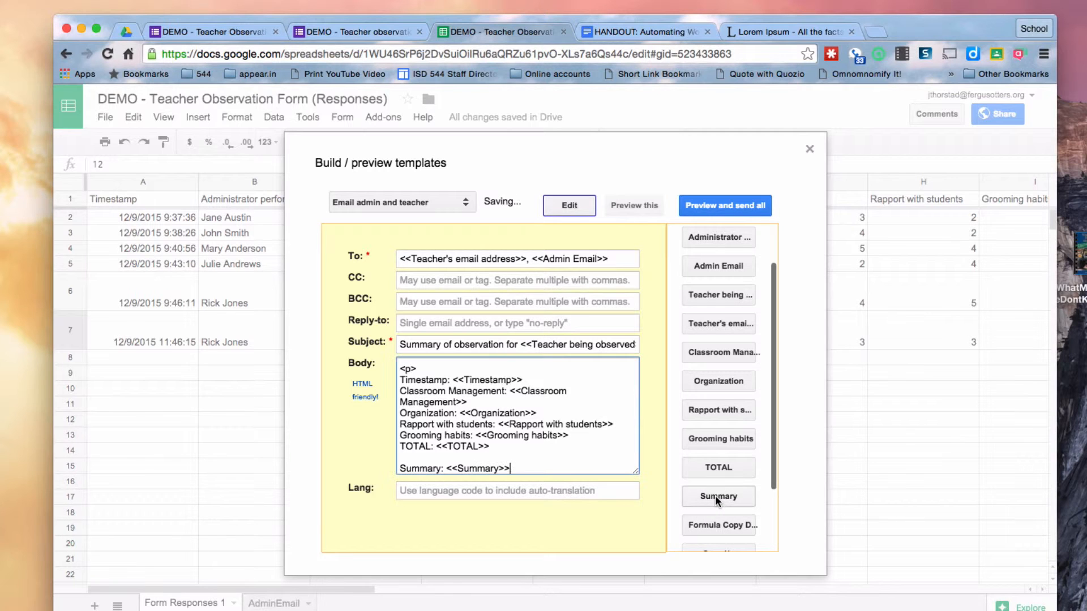
{"action": "left_click", "coordinate": [435, 365]}
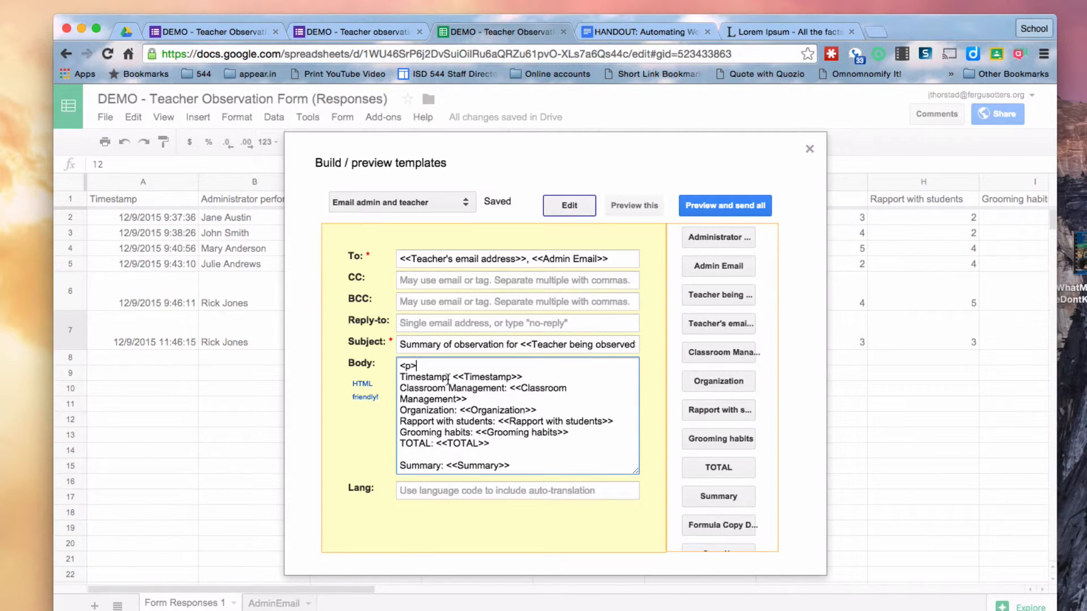
Wrap the Timestamp label in <b></b> and put <b> before each following label
{"action": "left_click", "coordinate": [399, 377]}
{"action": "type", "text": "<b>"}
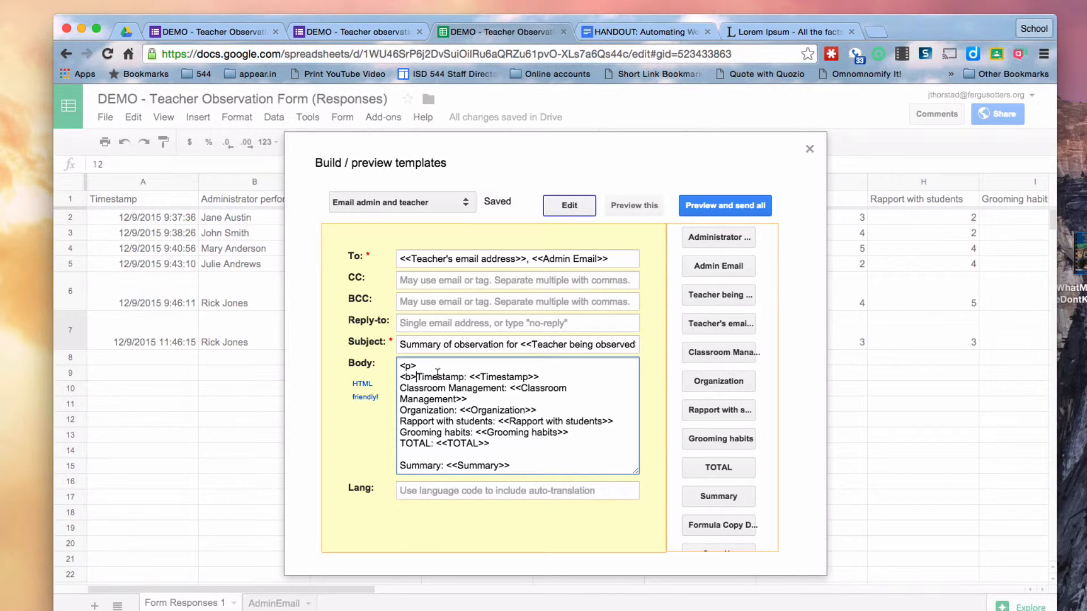
{"action": "left_click", "coordinate": [467, 377]}
{"action": "type", "text": "</b>"}
{"action": "left_click_drag", "start_coordinate": [416, 377], "coordinate": [399, 377]}
{"action": "key", "text": "super+c"}
{"action": "left_click", "coordinate": [400, 388]}
{"action": "key", "text": "super+v"}
{"action": "left_click", "coordinate": [400, 409]}
{"action": "key", "text": "super+v"}
{"action": "left_click", "coordinate": [400, 422]}
{"action": "key", "text": "super+v"}
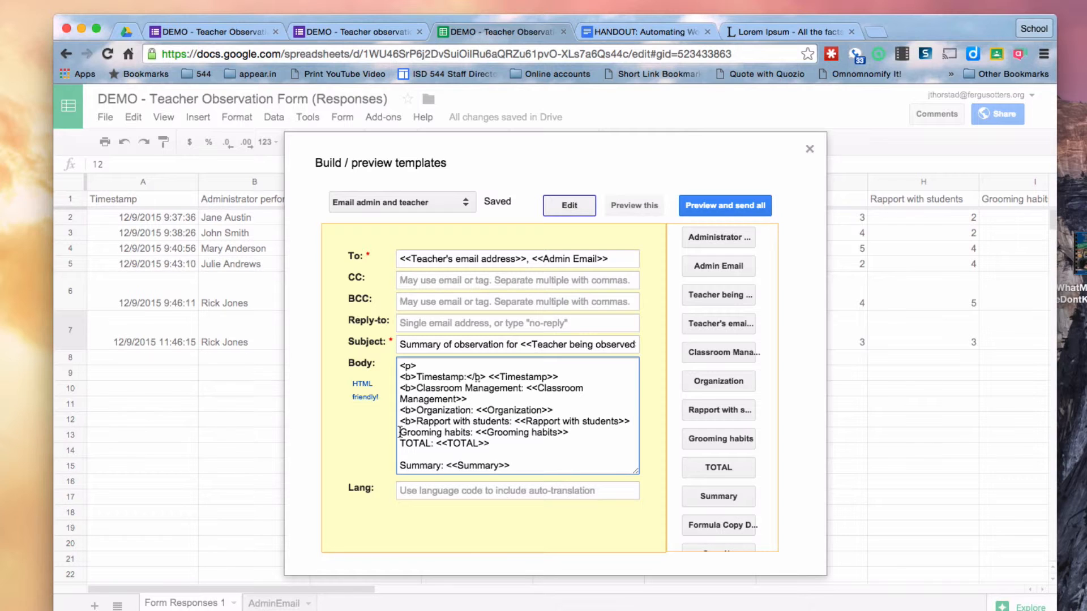
{"action": "left_click", "coordinate": [400, 432]}
{"action": "key", "text": "super+v"}
{"action": "left_click", "coordinate": [399, 443]}
Close each remaining label with </b>, including the Summary label
{"action": "key", "text": "super+v"}
{"action": "left_click_drag", "start_coordinate": [466, 377], "coordinate": [486, 377]}
{"action": "left_click", "coordinate": [524, 389]}
{"action": "key", "text": "super+v"}
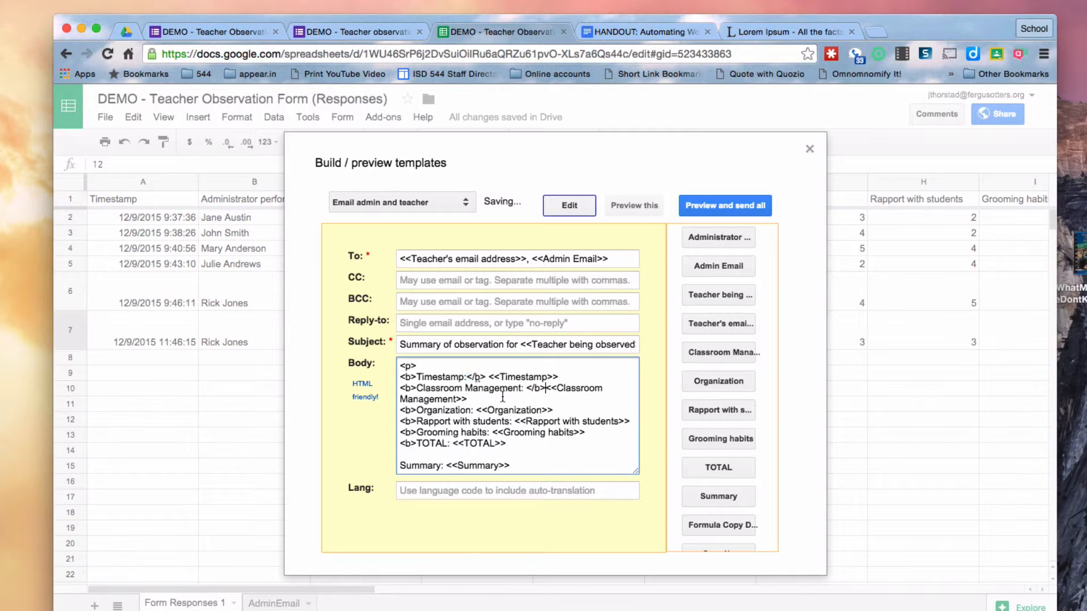
{"action": "left_click", "coordinate": [474, 410]}
{"action": "key", "text": "super+v"}
{"action": "left_click", "coordinate": [513, 421]}
{"action": "key", "text": "super+v"}
{"action": "left_click", "coordinate": [489, 443]}
{"action": "key", "text": "super+v"}
{"action": "left_click", "coordinate": [449, 455]}
{"action": "key", "text": "super+v"}
{"action": "scroll", "coordinate": [450, 455], "scroll_direction": "down", "scroll_amount": 1}
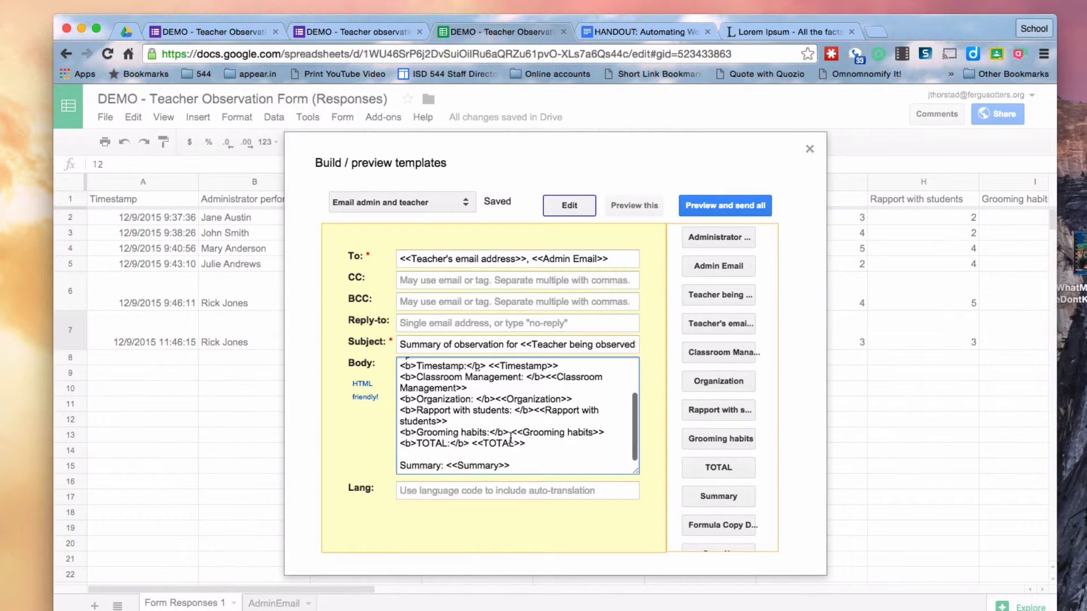
{"action": "left_click", "coordinate": [399, 465]}
{"action": "key", "text": "super+v"}
{"action": "left_click", "coordinate": [453, 466]}
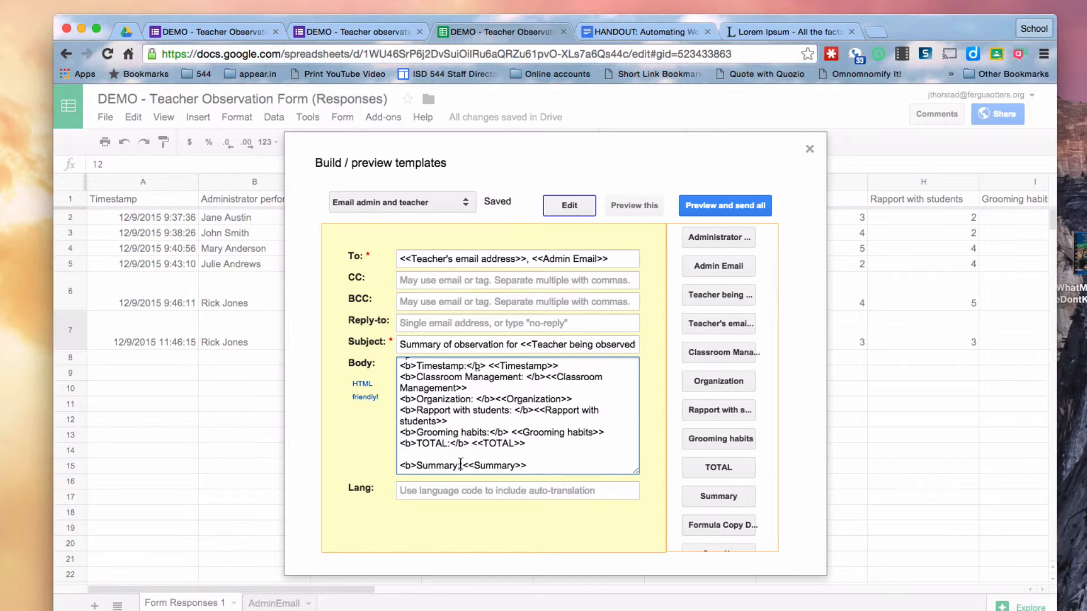
{"action": "key", "text": "super+v"}
Replace the recipient merge tags with a single test email address
{"action": "left_click", "coordinate": [615, 260]}
{"action": "left_click_drag", "start_coordinate": [605, 259], "coordinate": [400, 260]}
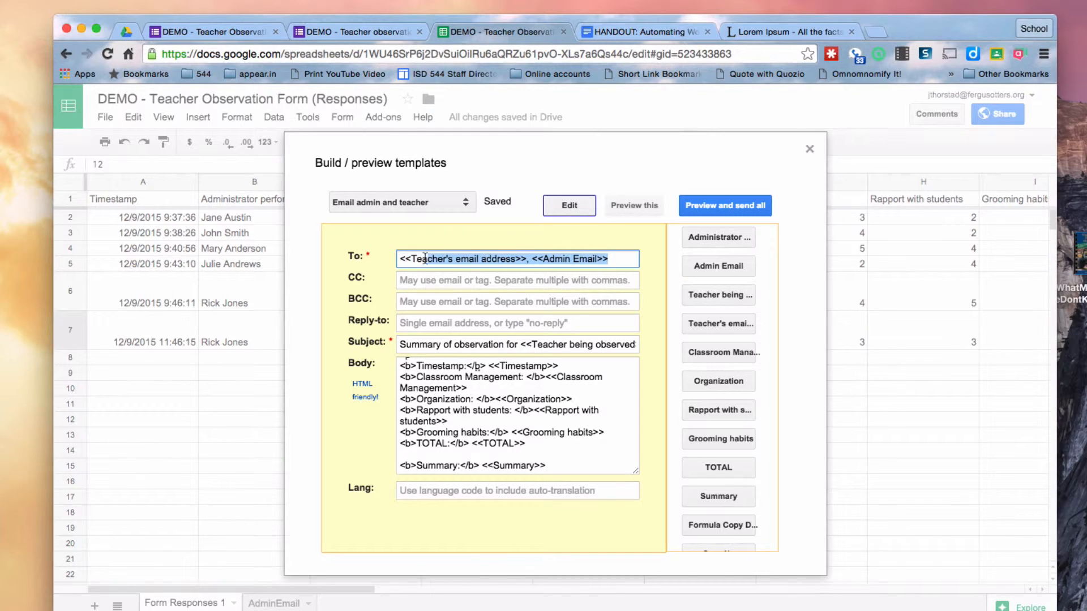
{"action": "key", "text": "BackSpace"}
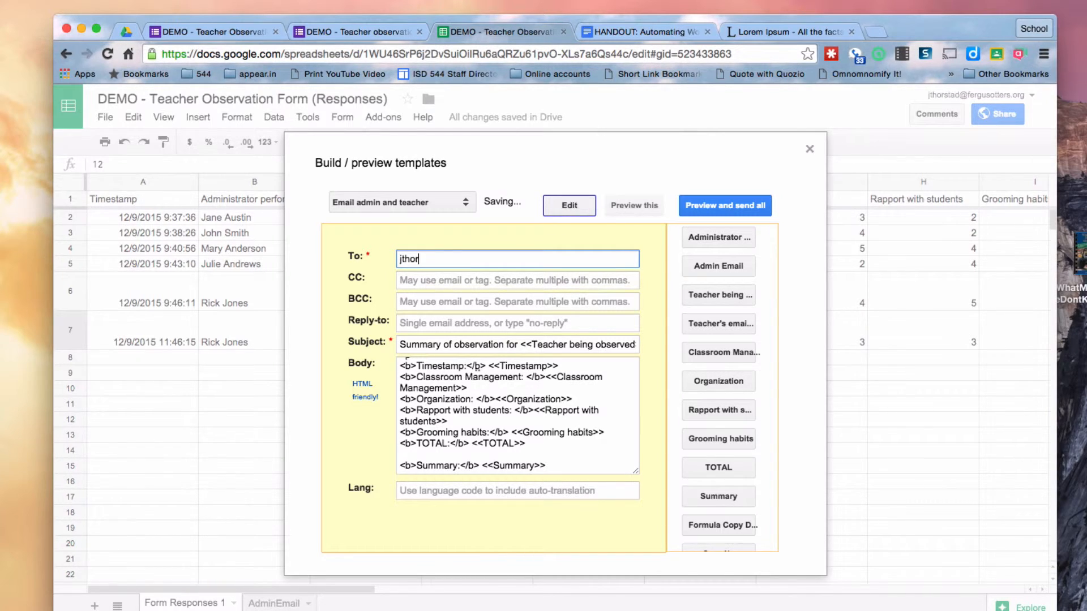
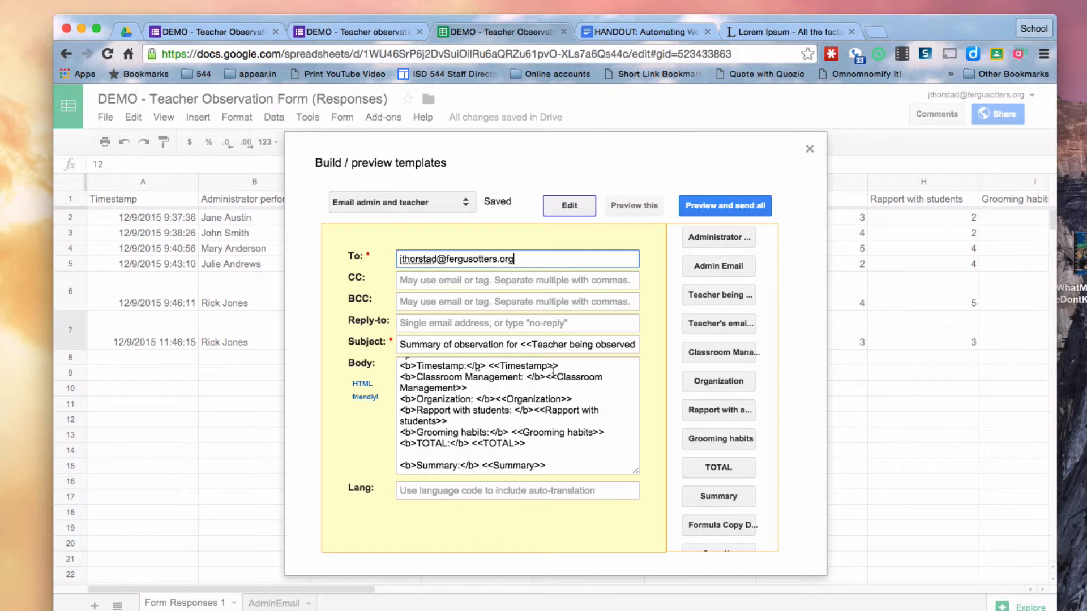
Preview every merged observation email, scroll through them, and send them all
{"action": "left_click", "coordinate": [721, 208]}
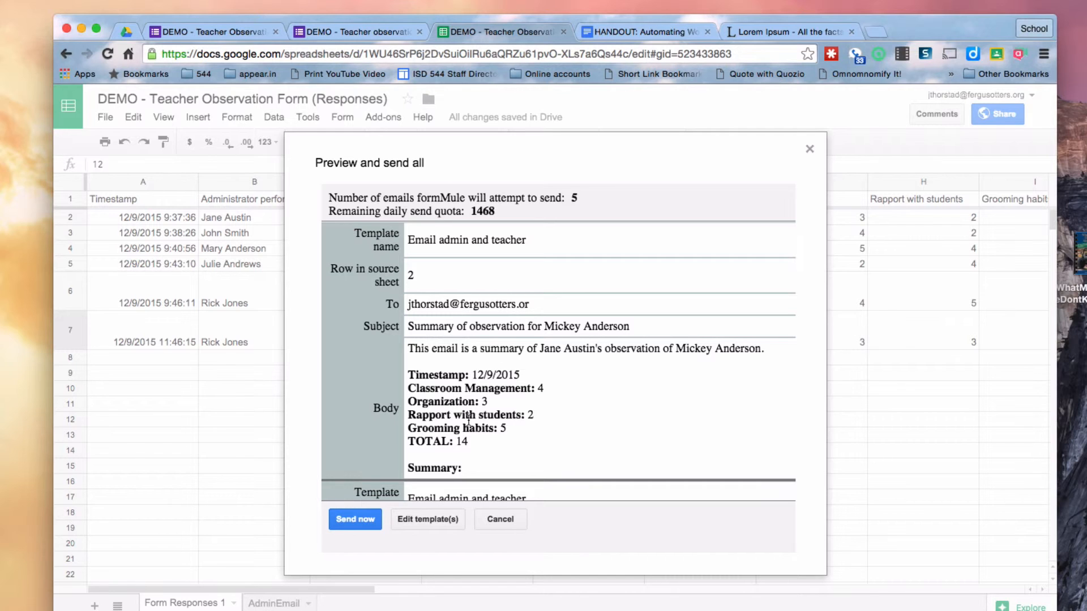
{"action": "scroll", "coordinate": [507, 430], "scroll_direction": "down", "scroll_amount": 5}
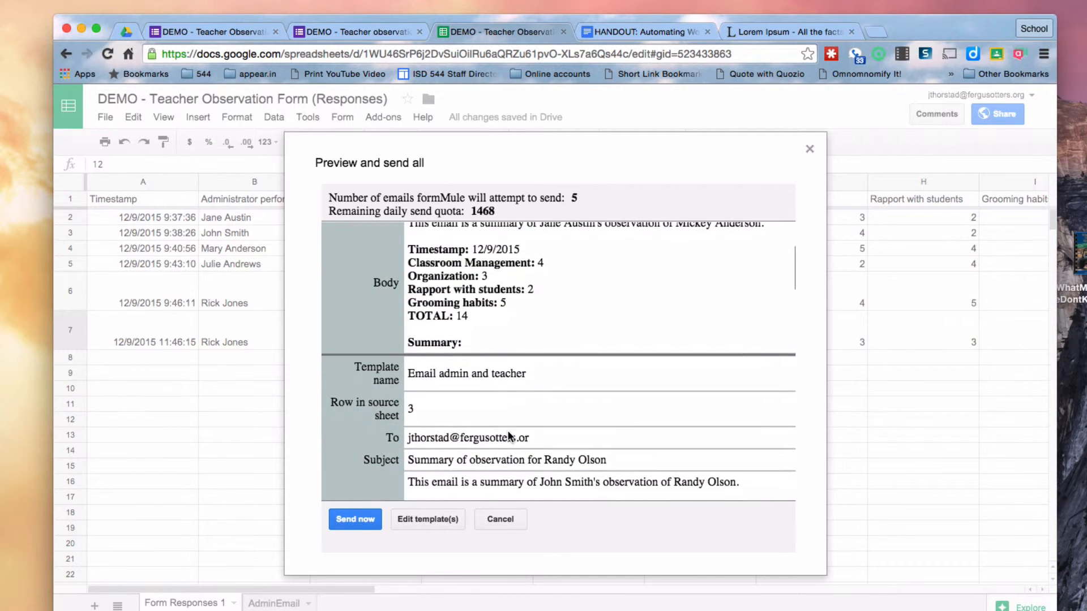
{"action": "scroll", "coordinate": [508, 436], "scroll_direction": "down", "scroll_amount": 2}
{"action": "scroll", "coordinate": [508, 436], "scroll_direction": "up", "scroll_amount": 5}
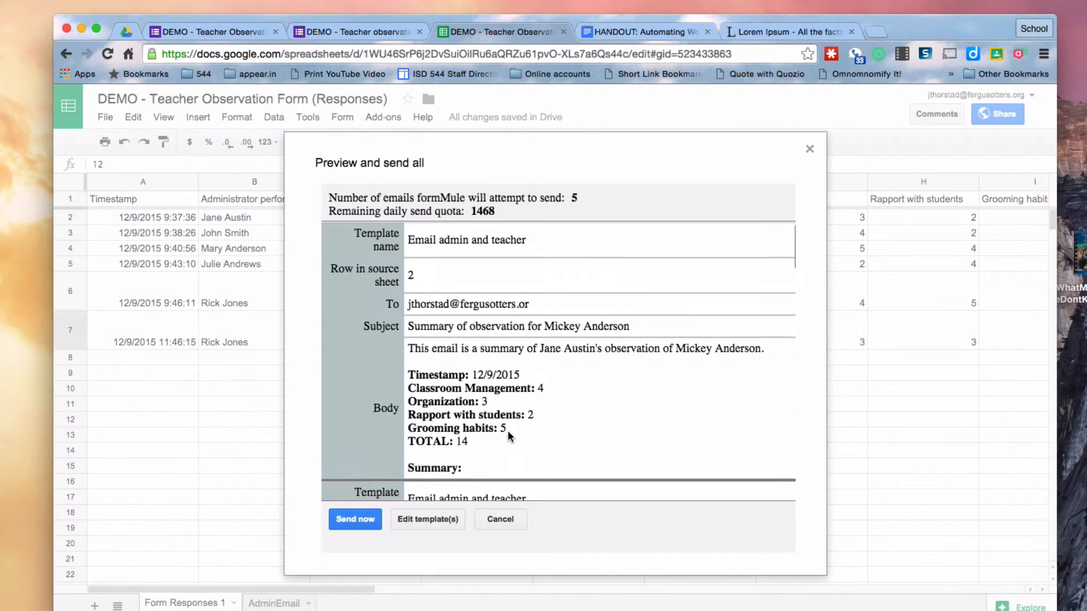
{"action": "scroll", "coordinate": [507, 430], "scroll_direction": "down", "scroll_amount": 5}
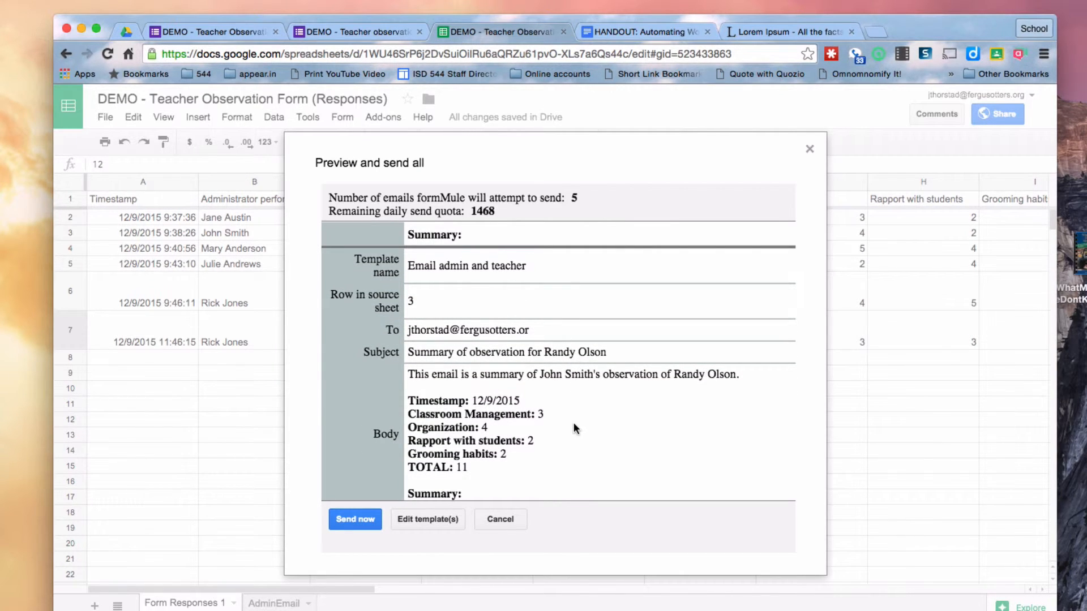
{"action": "scroll", "coordinate": [574, 428], "scroll_direction": "down", "scroll_amount": 5}
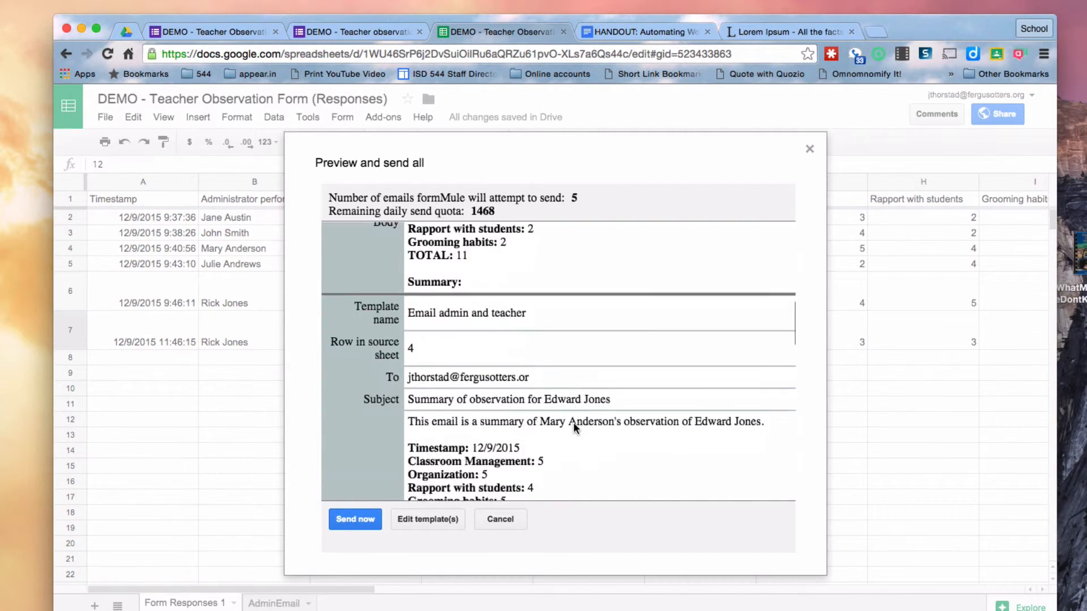
{"action": "scroll", "coordinate": [573, 428], "scroll_direction": "down", "scroll_amount": 3}
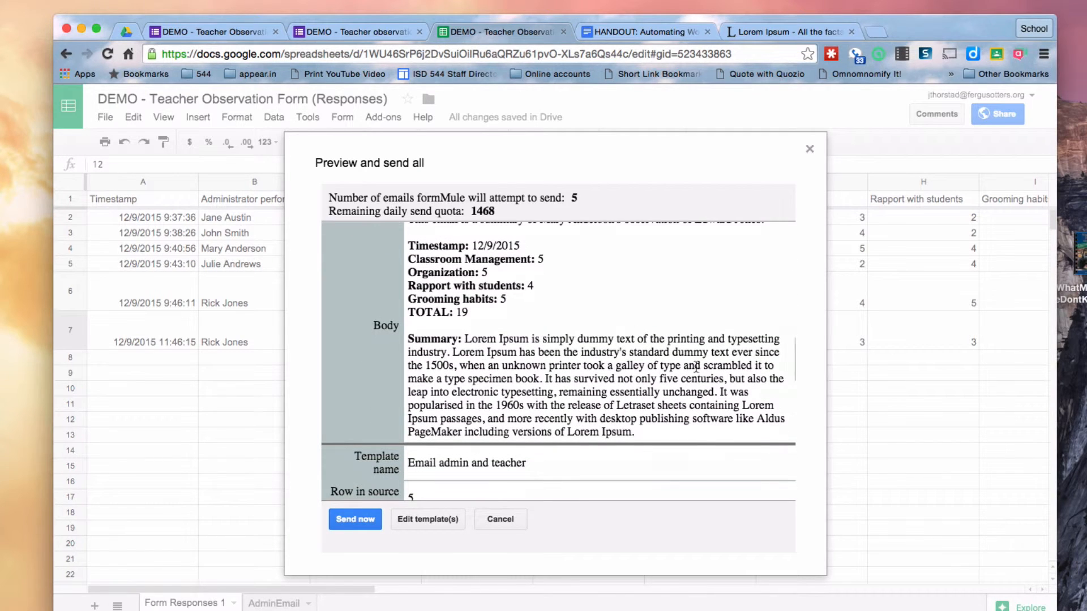
{"action": "scroll", "coordinate": [586, 374], "scroll_direction": "down", "scroll_amount": 8}
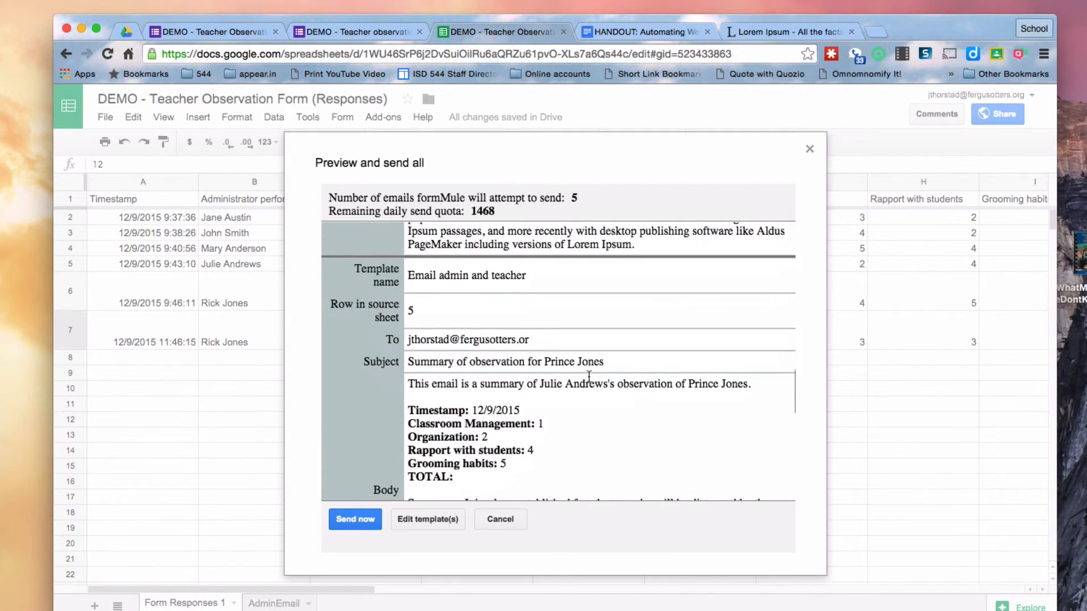
{"action": "left_click", "coordinate": [356, 519]}
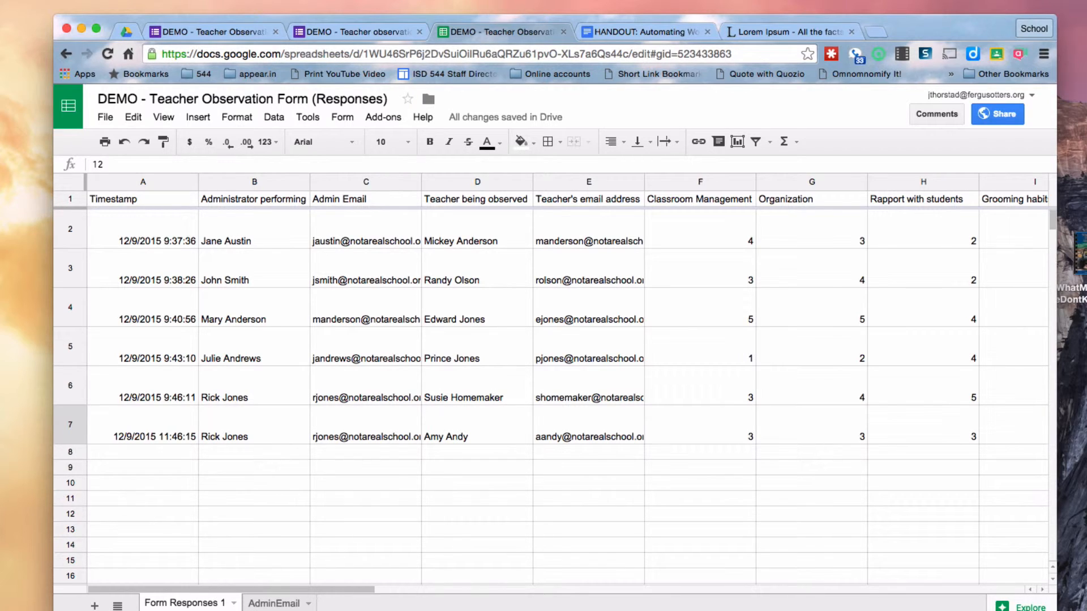
Open the newest 'Summary of observation' email in Gmail and check its bold ratings, names and summary
{"action": "left_click", "coordinate": [874, 34]}
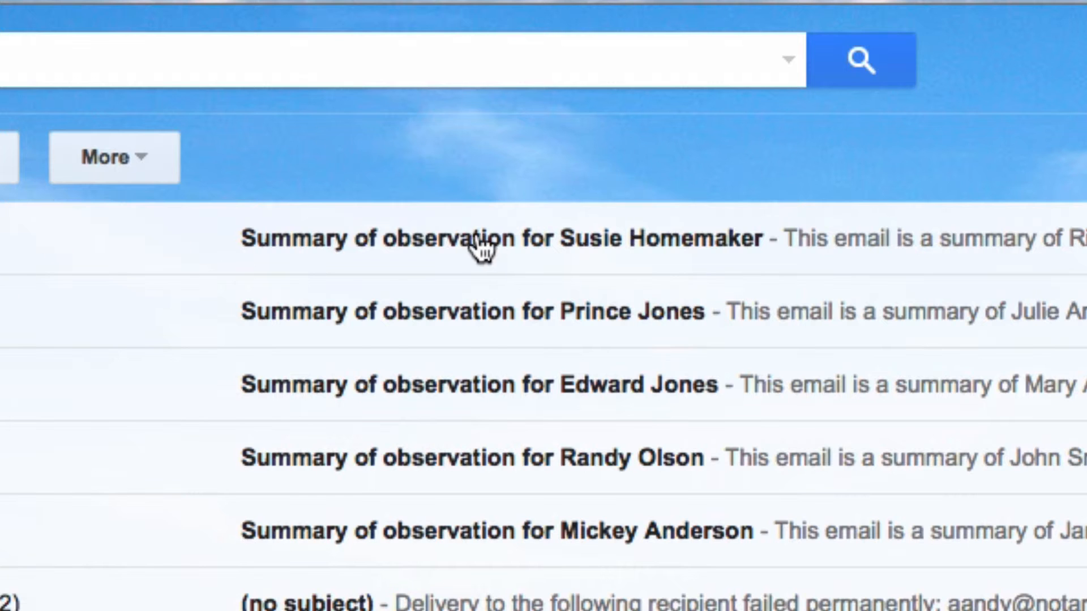
{"action": "left_click", "coordinate": [440, 245]}
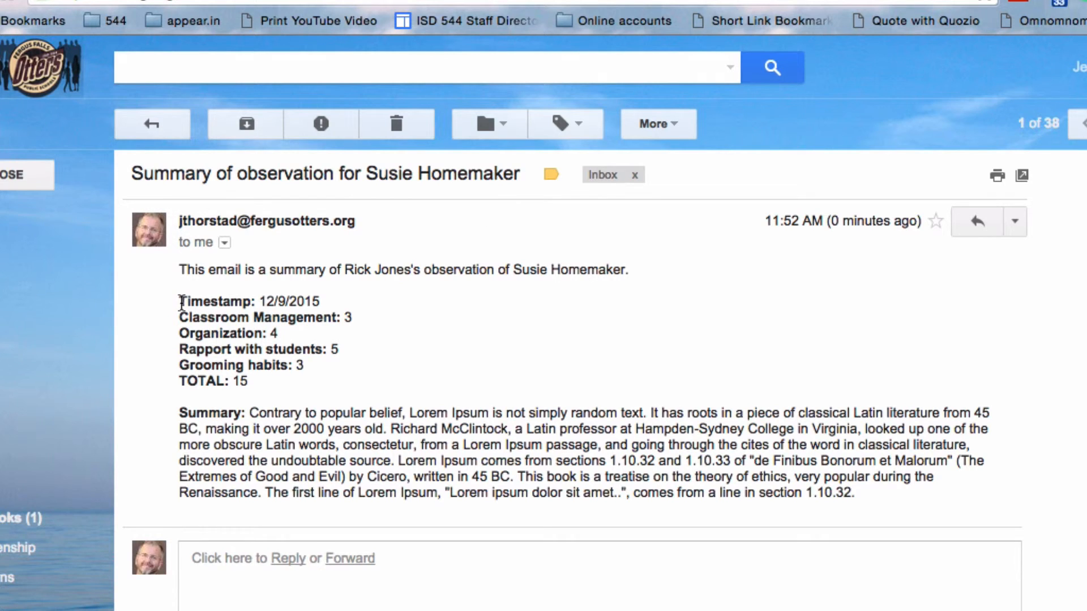
{"action": "left_click_drag", "start_coordinate": [178, 298], "coordinate": [316, 378]}
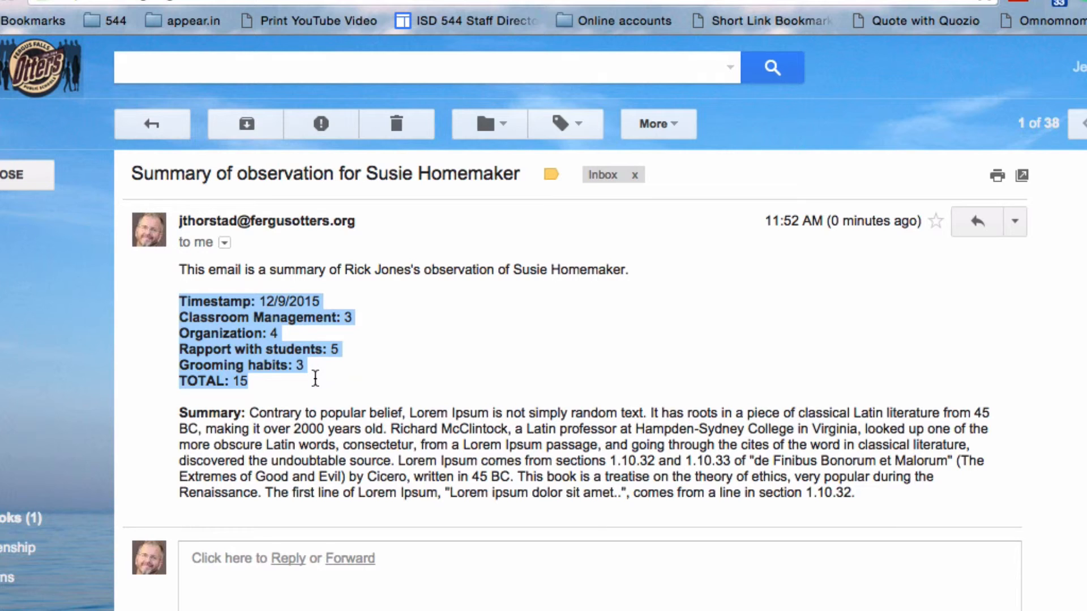
{"action": "left_click_drag", "start_coordinate": [344, 270], "coordinate": [411, 274]}
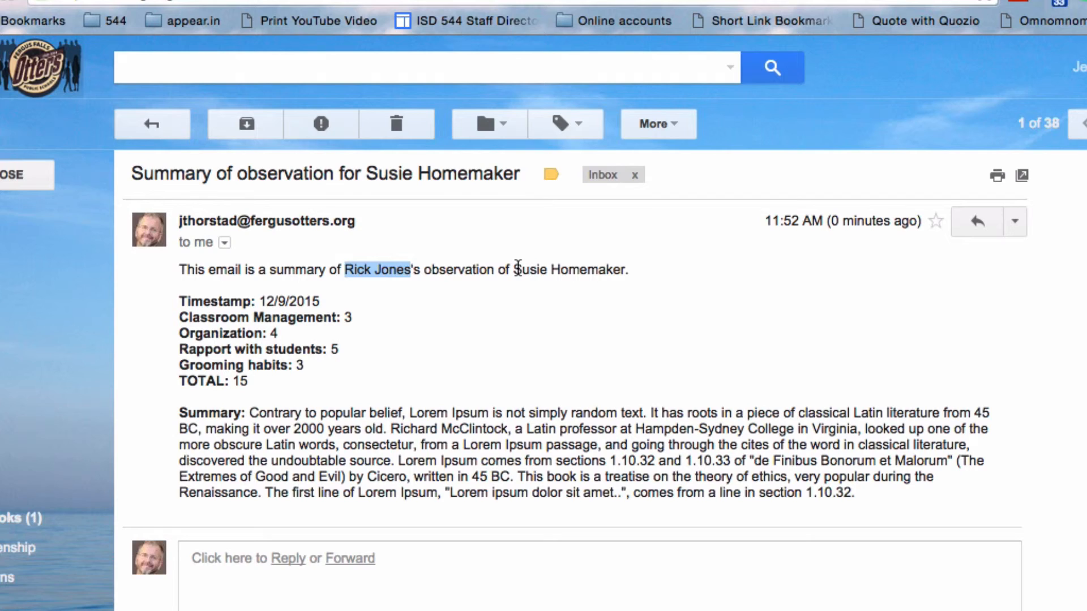
{"action": "left_click_drag", "start_coordinate": [513, 270], "coordinate": [623, 276]}
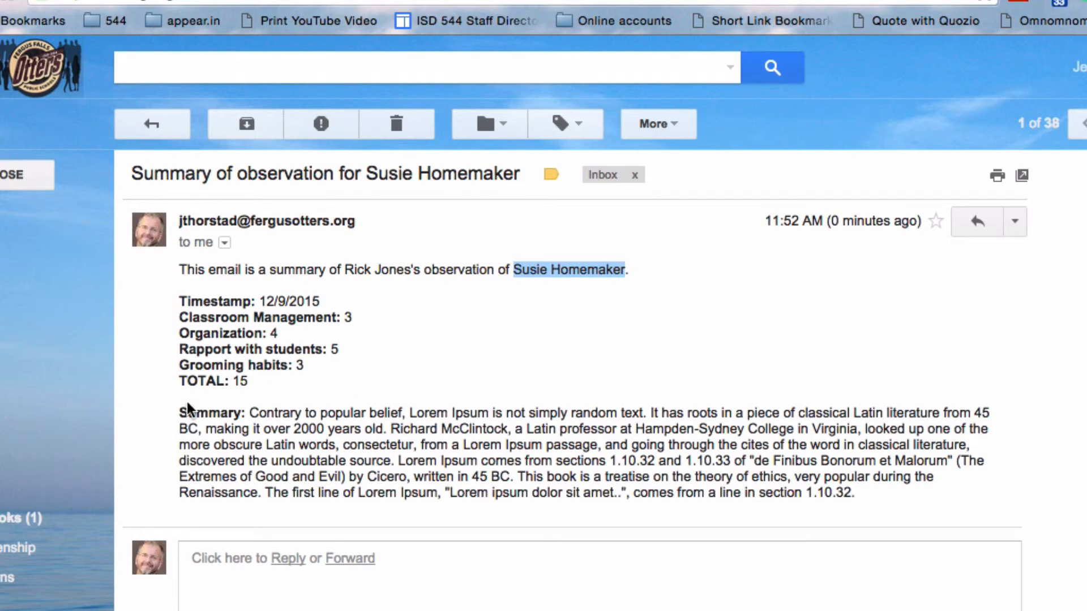
{"action": "left_click_drag", "start_coordinate": [180, 413], "coordinate": [886, 496]}
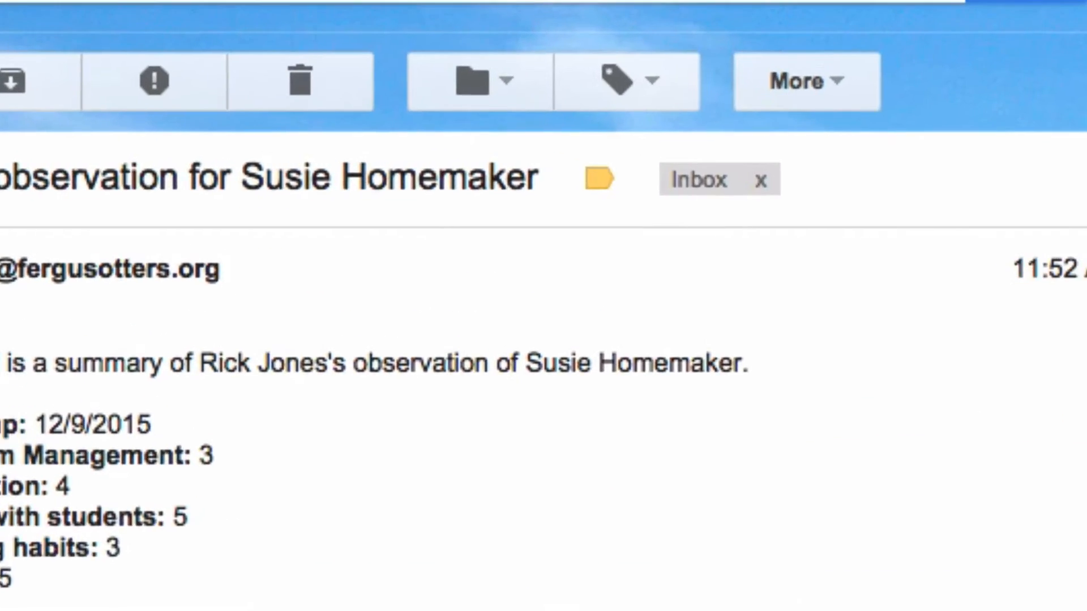
{"action": "left_click", "coordinate": [148, 124]}
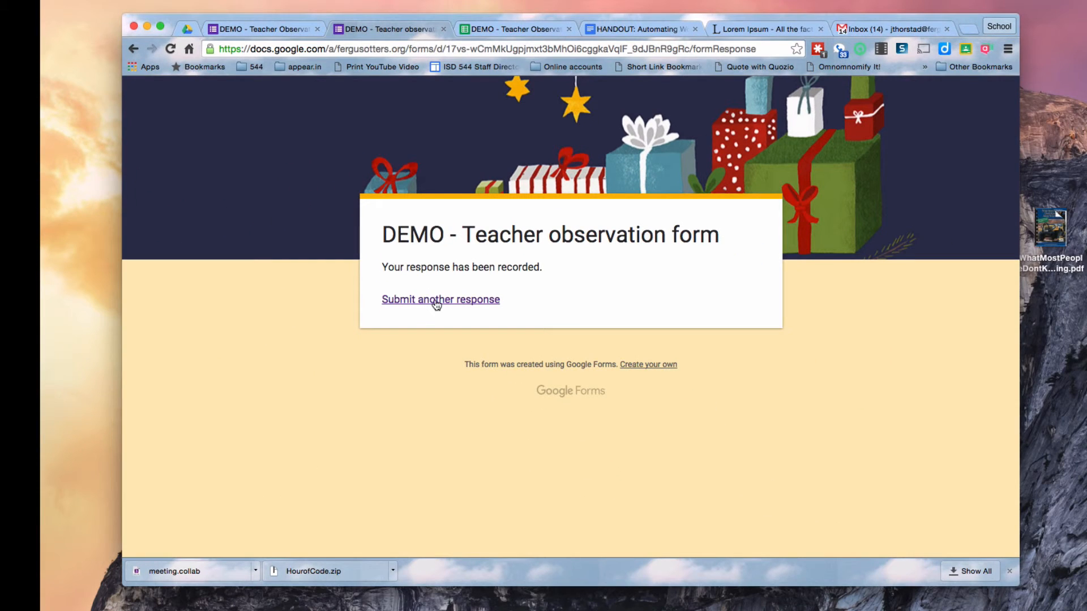
{"action": "left_click", "coordinate": [435, 301]}
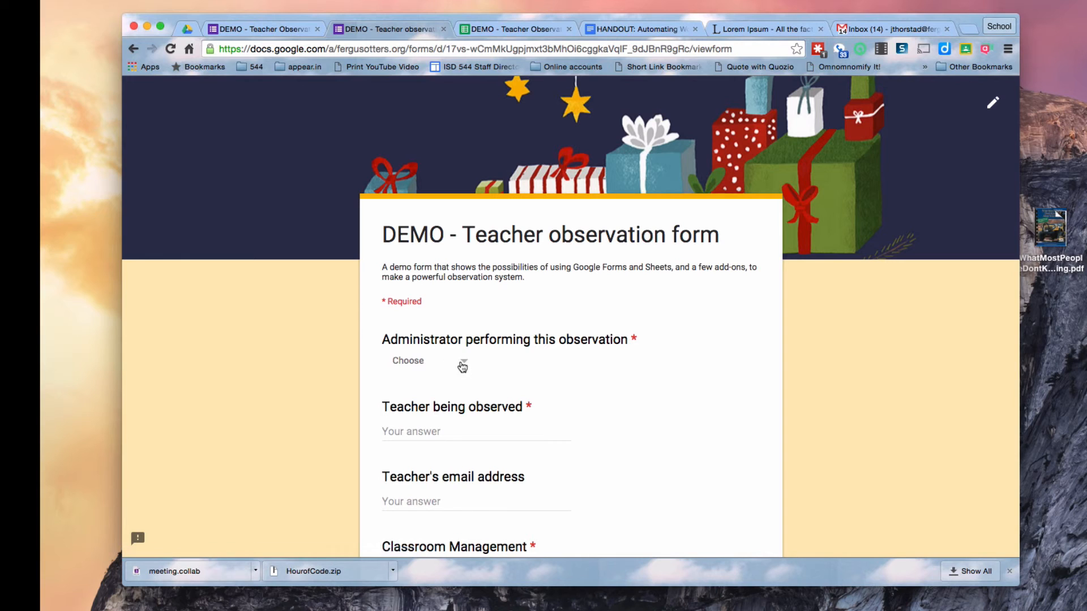
Choose the observing administrator and enter the observed teacher's name and email address
{"action": "left_click", "coordinate": [462, 365]}
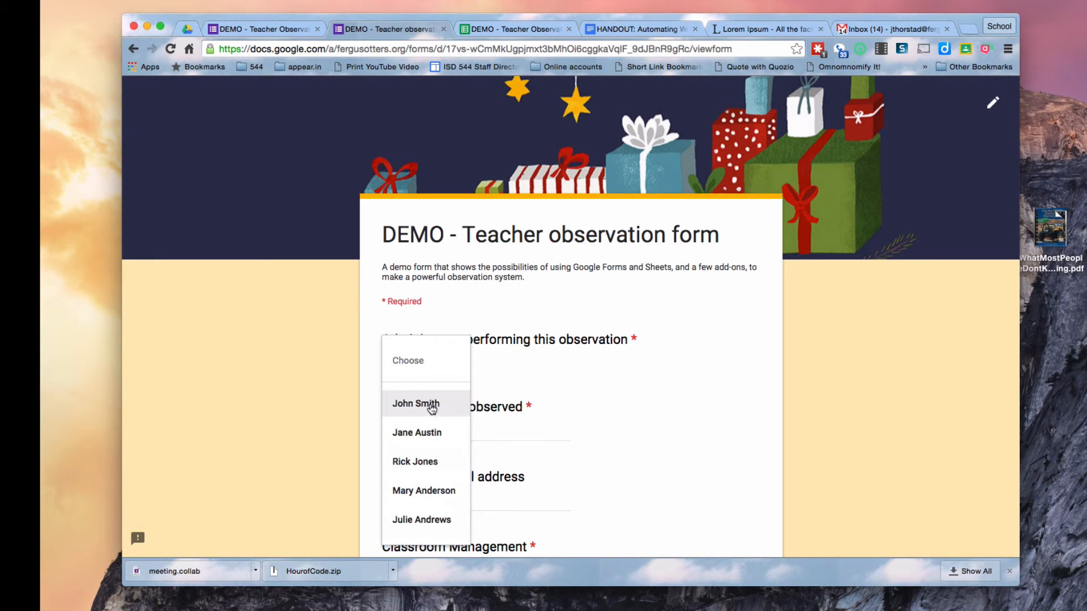
{"action": "left_click", "coordinate": [432, 406]}
{"action": "scroll", "coordinate": [650, 390], "scroll_direction": "down", "scroll_amount": 5}
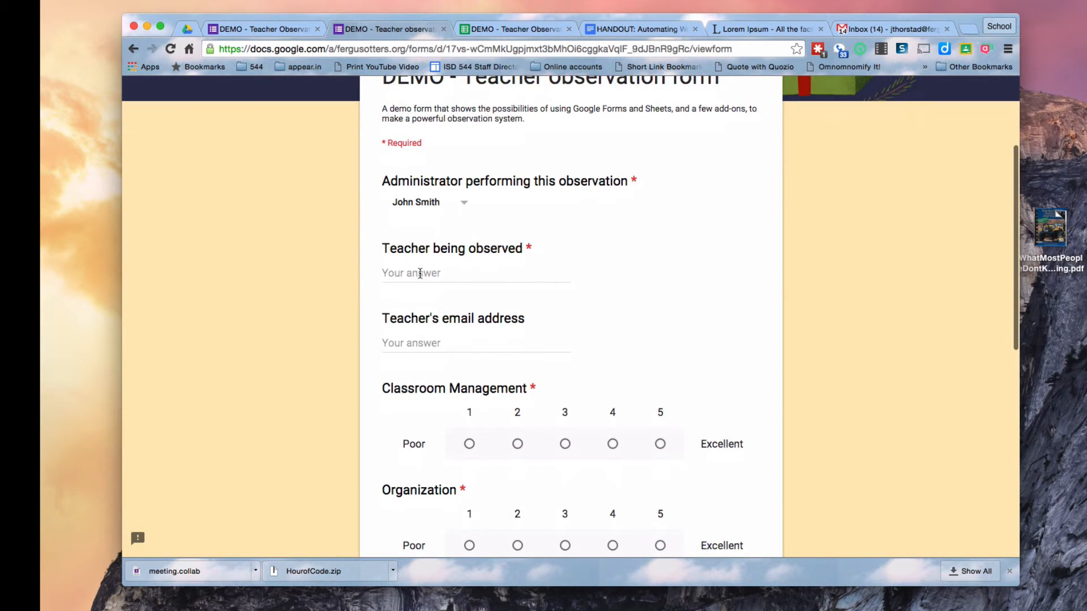
{"action": "left_click", "coordinate": [419, 272]}
{"action": "type", "text": "Santa"}
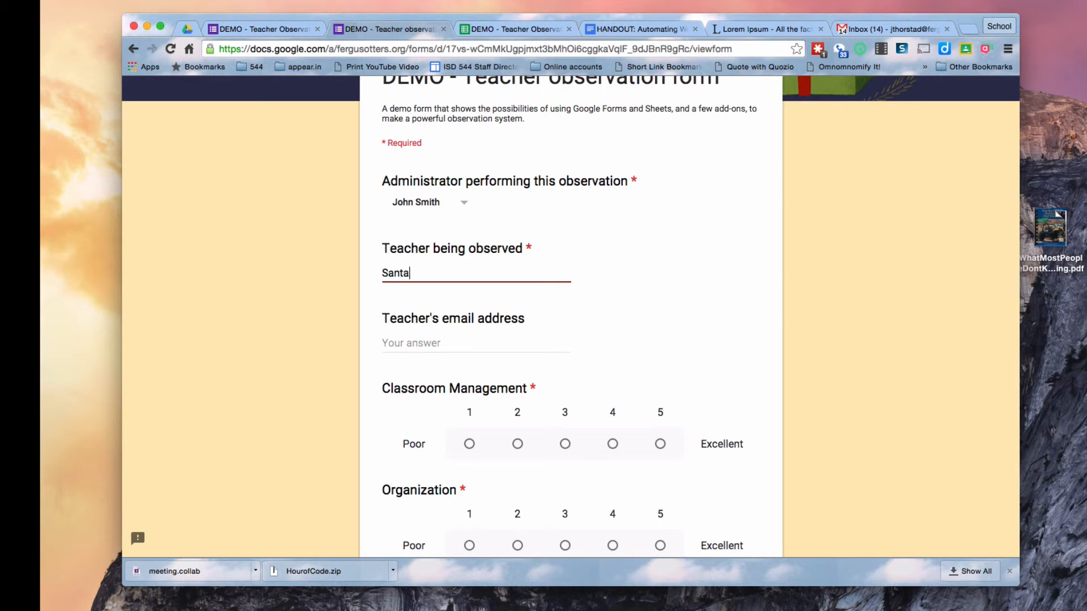
{"action": "type", "text": " Clause"}
{"action": "left_click", "coordinate": [408, 347]}
{"action": "type", "text": "santa@notarealschool.org"}
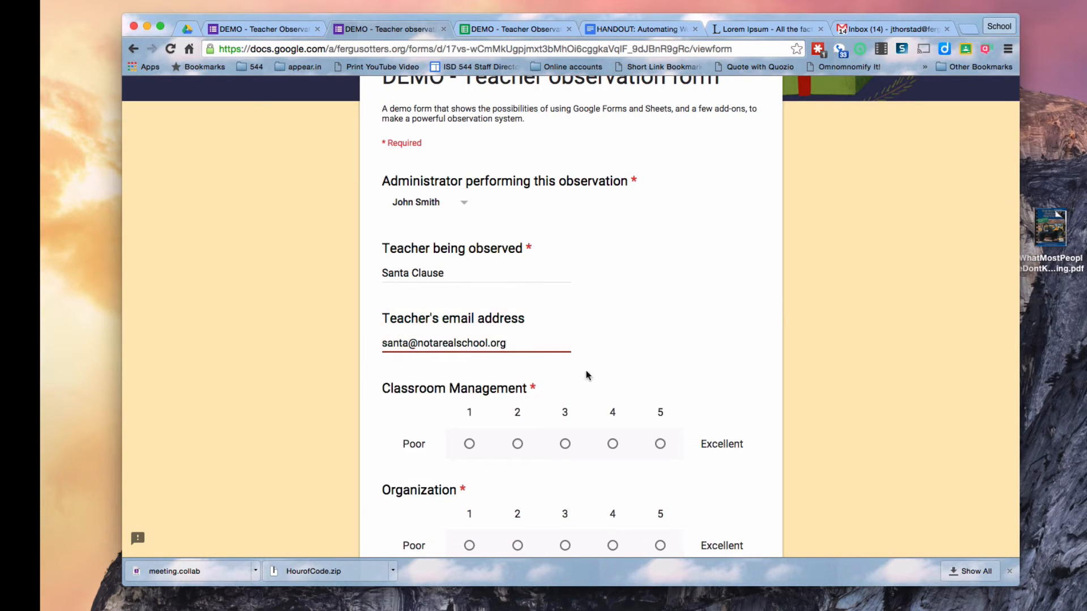
Rate all four categories 5, add a short summary, and submit the observation
{"action": "left_click", "coordinate": [660, 444]}
{"action": "scroll", "coordinate": [664, 444], "scroll_direction": "down", "scroll_amount": 5}
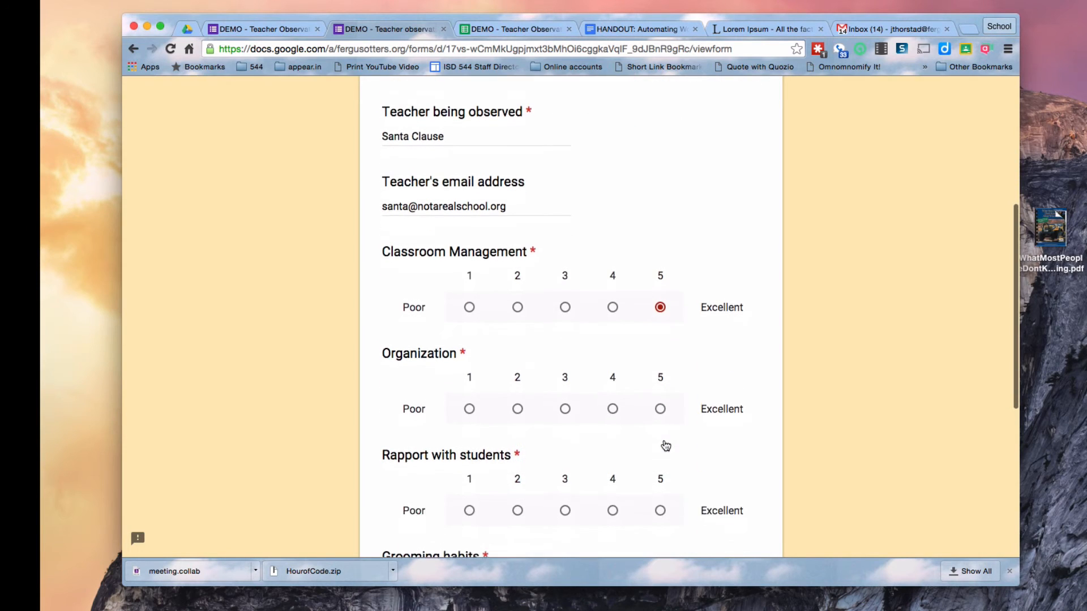
{"action": "left_click", "coordinate": [659, 398]}
{"action": "left_click", "coordinate": [660, 499]}
{"action": "scroll", "coordinate": [661, 500], "scroll_direction": "down", "scroll_amount": 7}
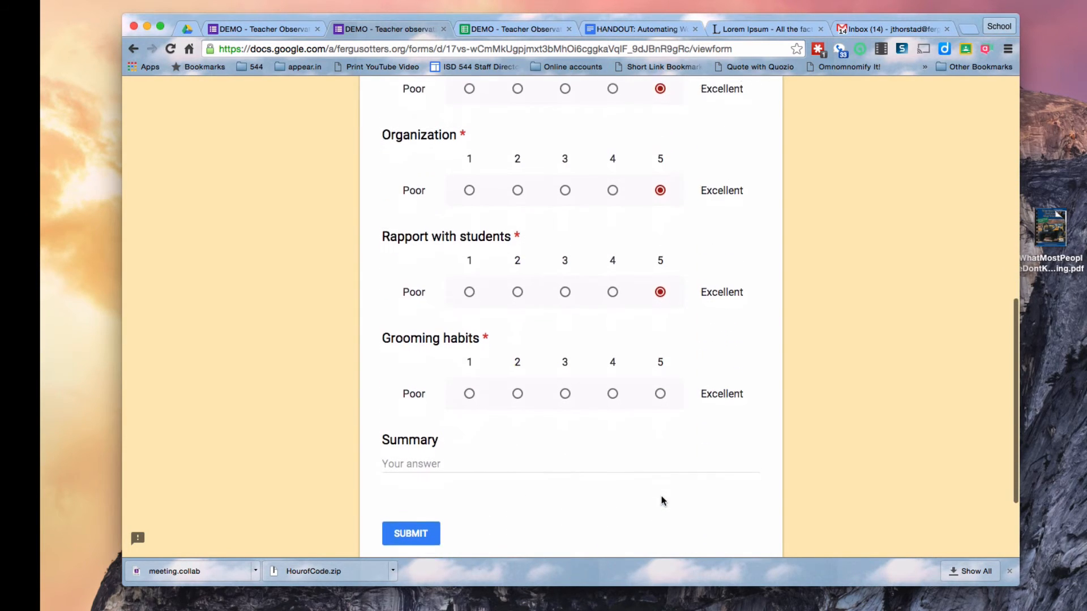
{"action": "left_click", "coordinate": [660, 388]}
{"action": "left_click", "coordinate": [453, 460]}
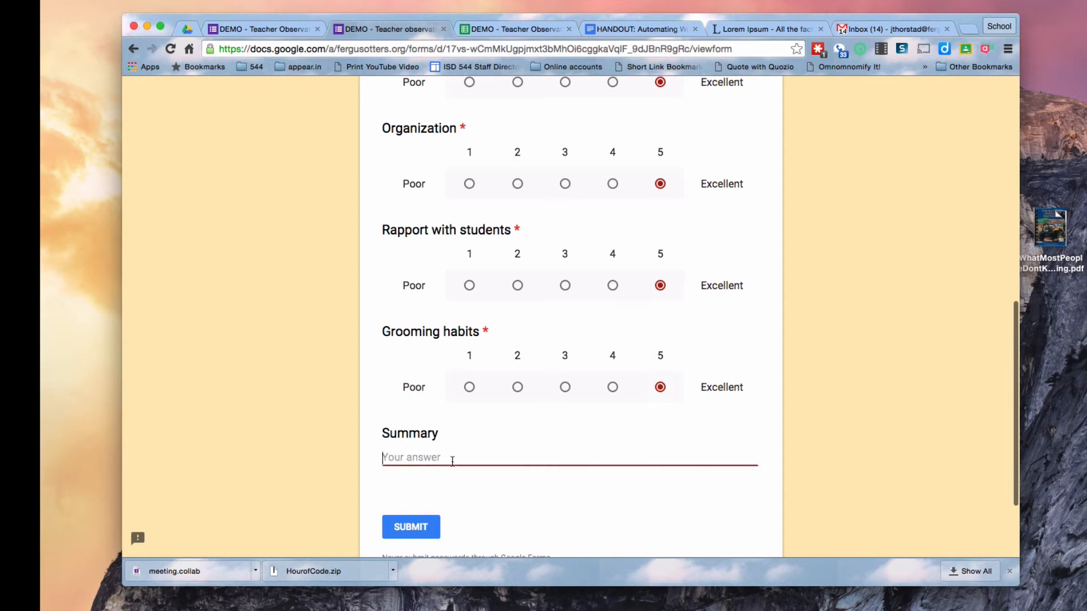
{"action": "type", "text": "I love you, Santa!"}
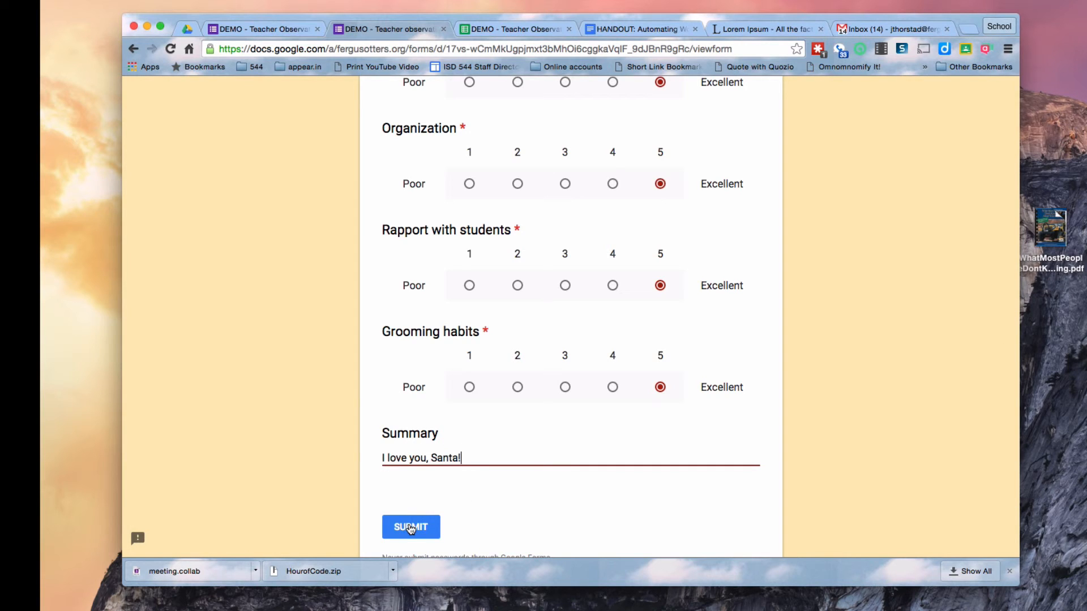
{"action": "left_click", "coordinate": [411, 527]}
{"action": "left_click", "coordinate": [496, 28]}
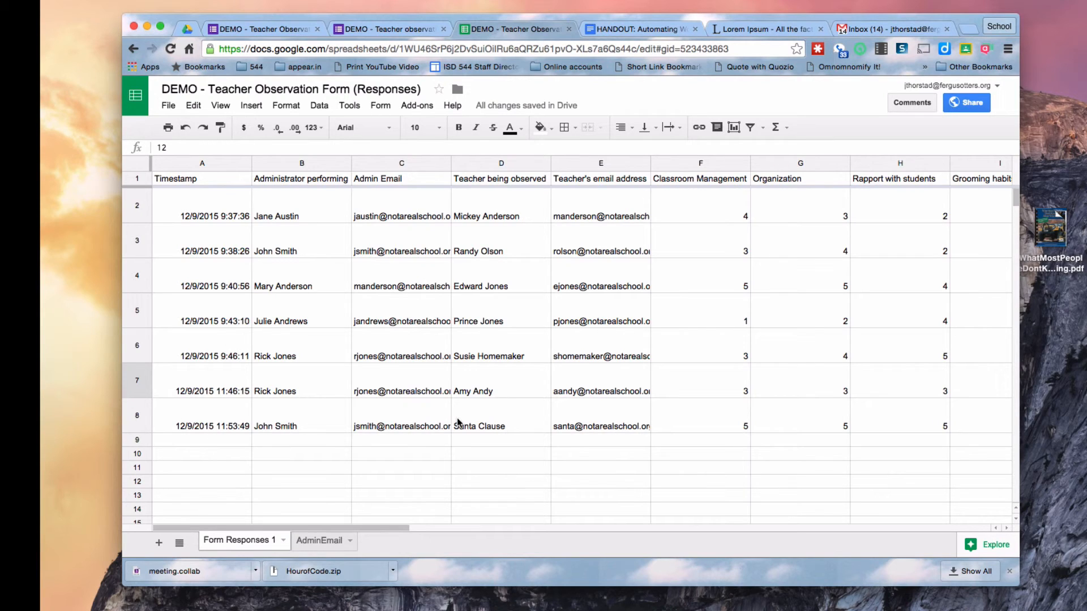
{"action": "left_click", "coordinate": [405, 427]}
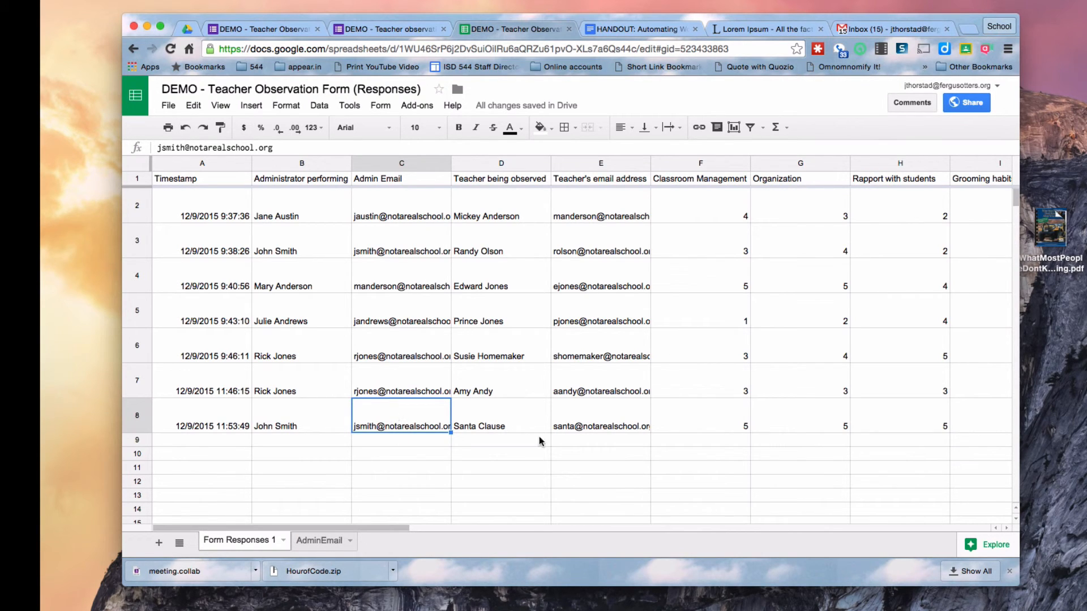
{"action": "scroll", "coordinate": [754, 475], "scroll_direction": "right", "scroll_amount": 10}
{"action": "scroll", "coordinate": [754, 474], "scroll_direction": "left", "scroll_amount": 4}
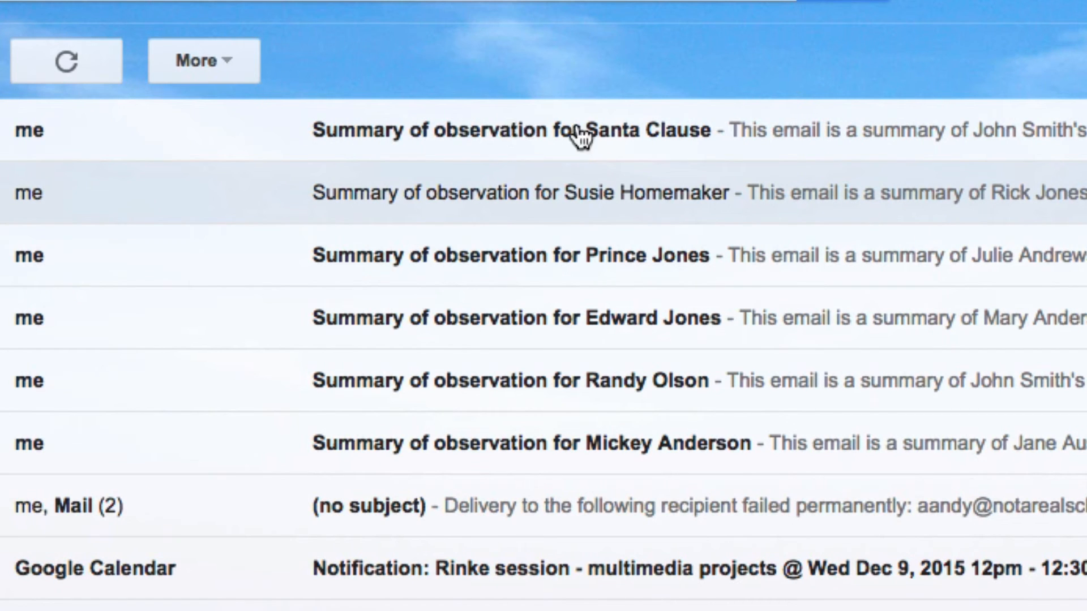
Open the newest 'Summary of observation' email to check its four bold ratings of 5 and TOTAL 20
{"action": "left_click", "coordinate": [681, 129]}
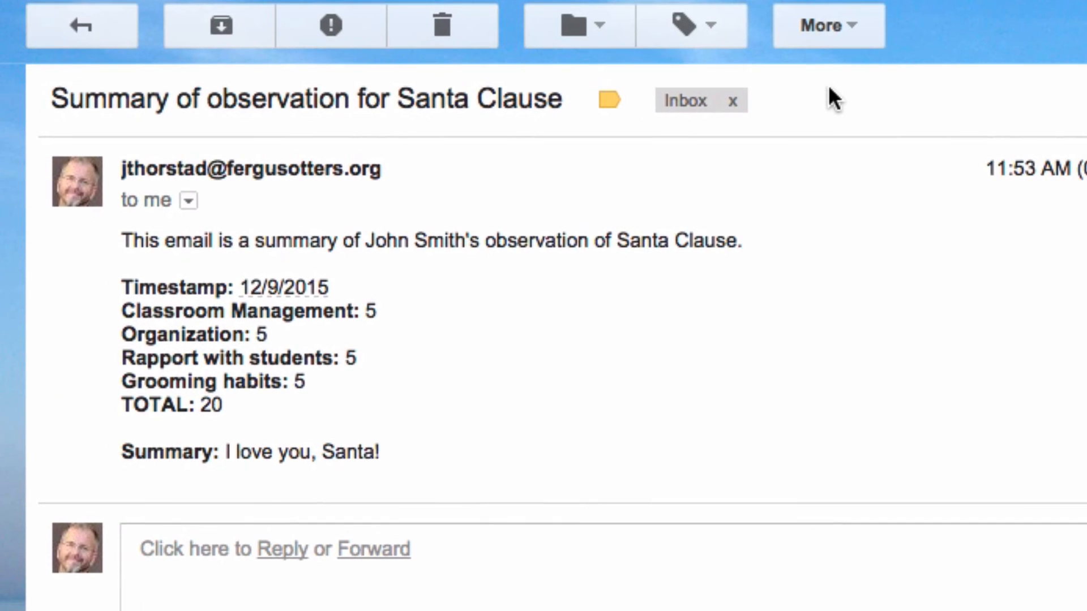